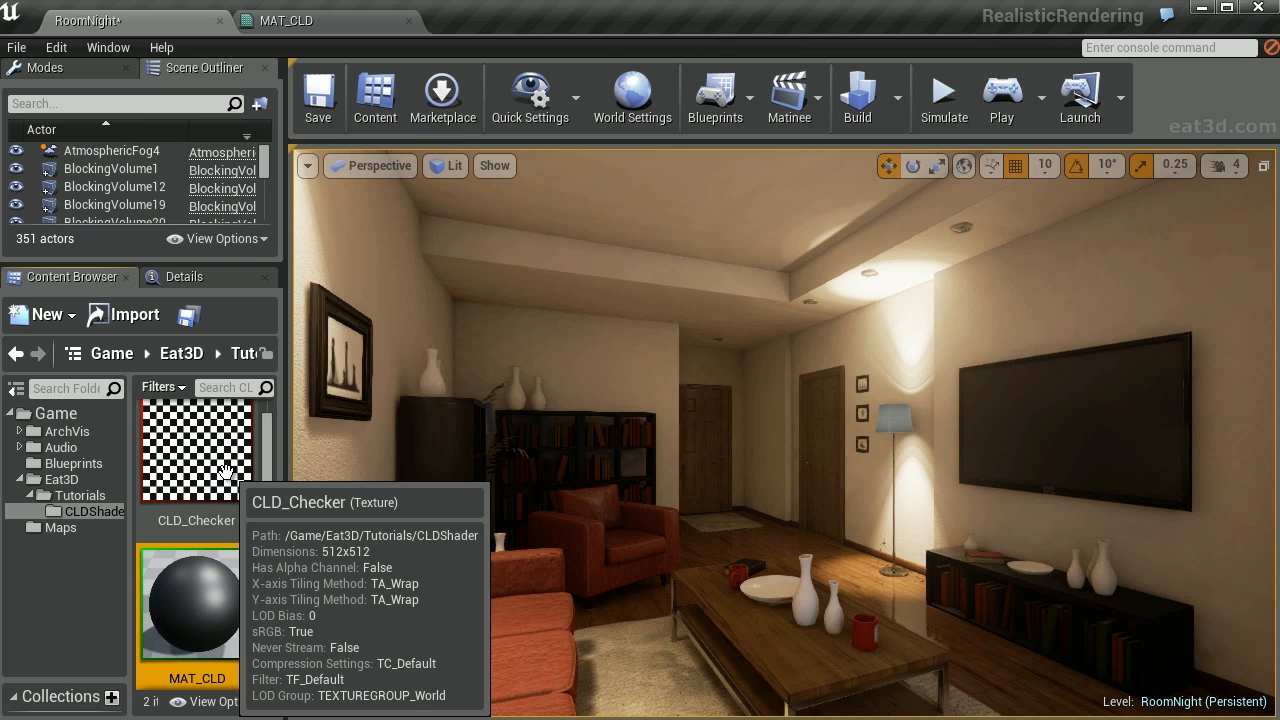
# - Open the MAT_CLD material and select the comment holding the r2 formula
pyautogui.doubleClick(200, 622)
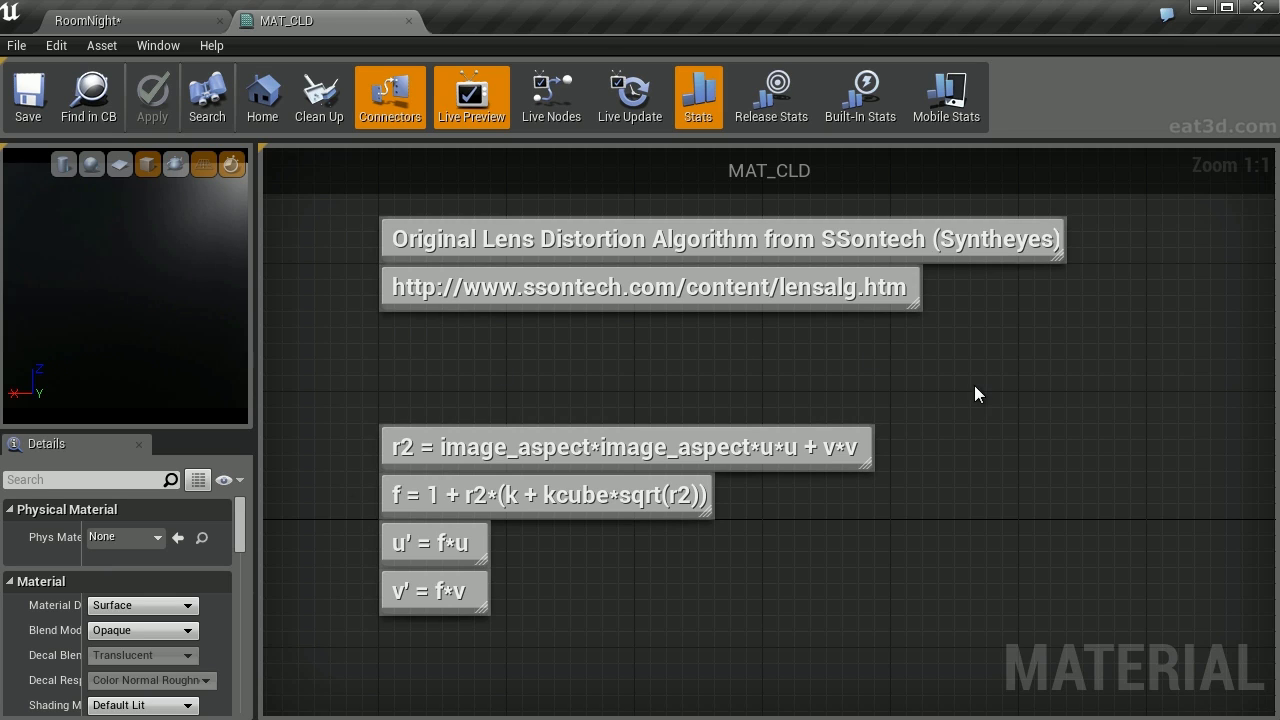
pyautogui.moveTo(983, 381); pyautogui.dragTo(767, 458)
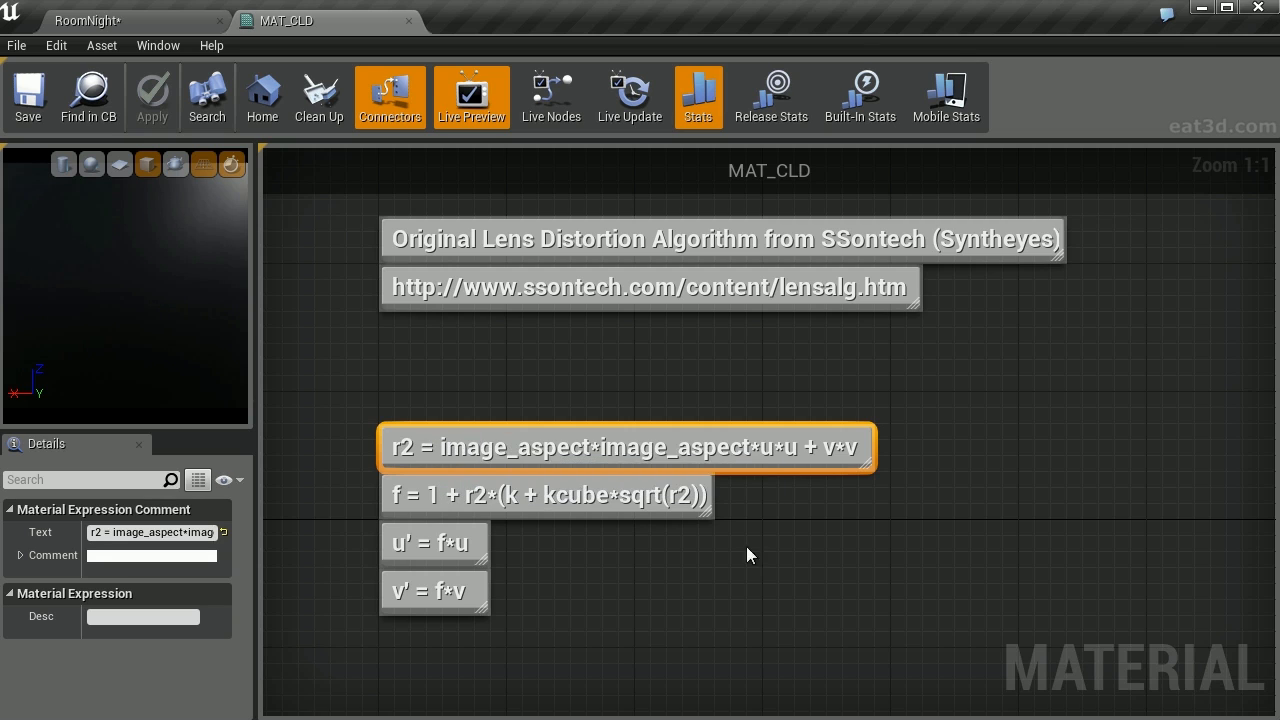
pyautogui.moveTo(734, 611); pyautogui.dragTo(721, 385, button='right')
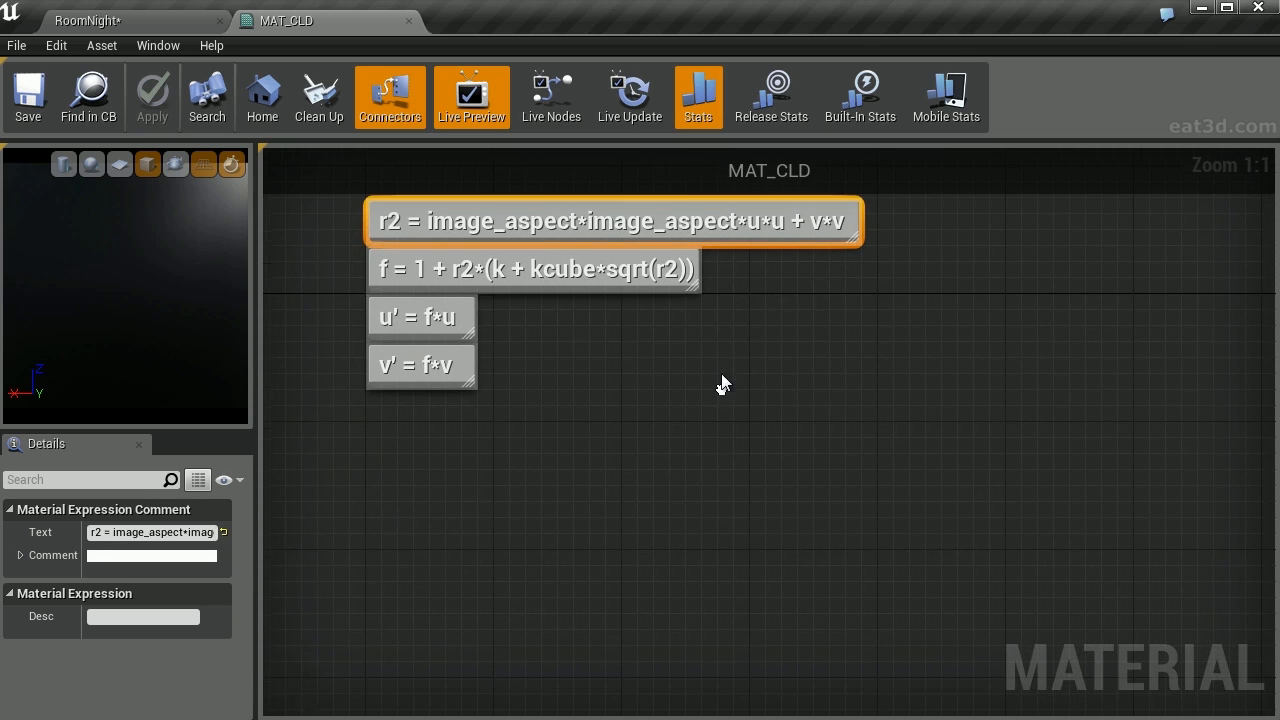
# - Create two Constant nodes with value 1 in empty graph space below the formula comments
pyautogui.click(706, 479)
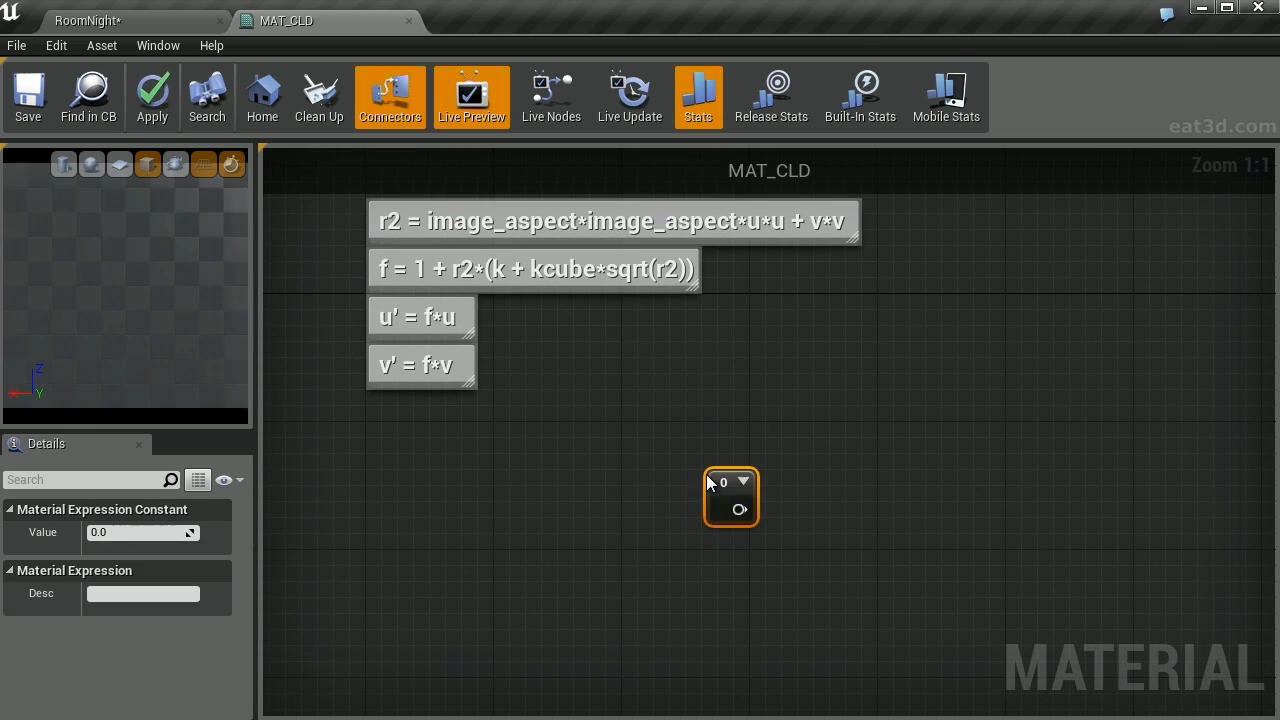
pyautogui.click(116, 536)
pyautogui.write('1')
pyautogui.press('Return')
pyautogui.hotkey('ctrl', 'c')
pyautogui.hotkey('ctrl', 'v')
pyautogui.moveTo(716, 567); pyautogui.dragTo(700, 537)
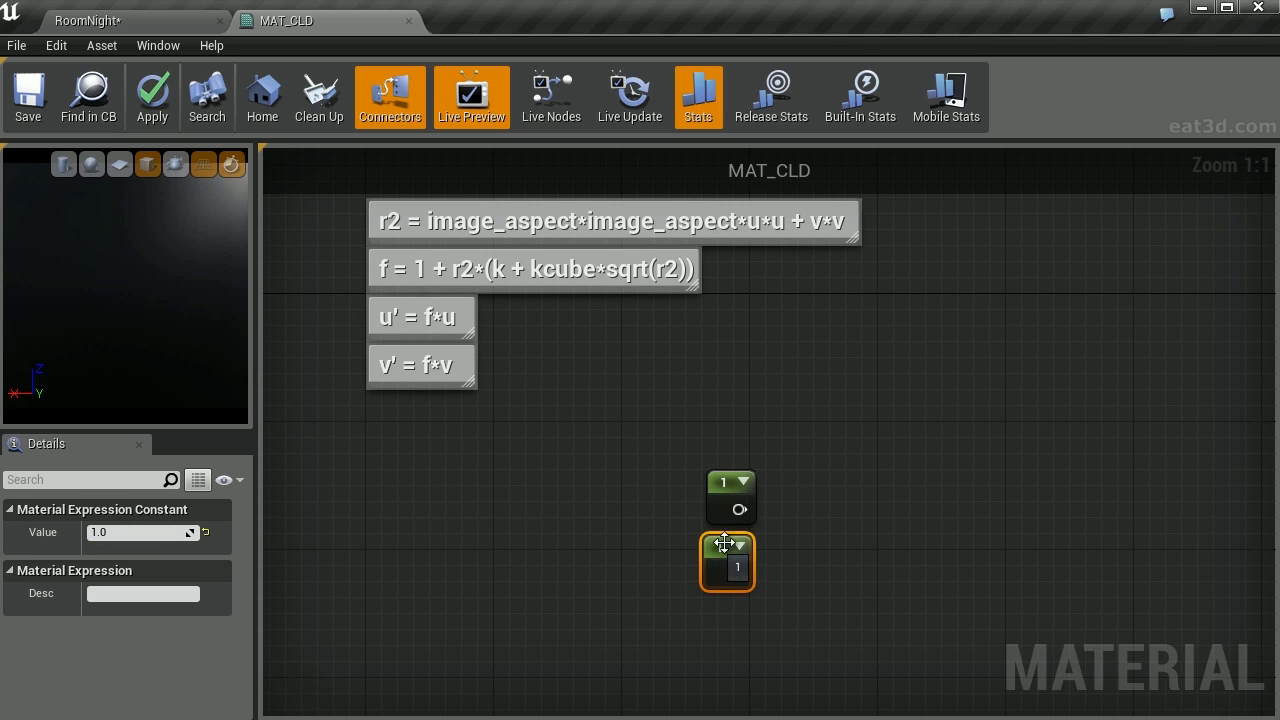
# - Place an Add node and wire the two constants of 1 into its A and B inputs
pyautogui.click(791, 506)
pyautogui.click(791, 506)
pyautogui.moveTo(739, 509); pyautogui.dragTo(805, 545)
pyautogui.moveTo(736, 577); pyautogui.dragTo(805, 571)
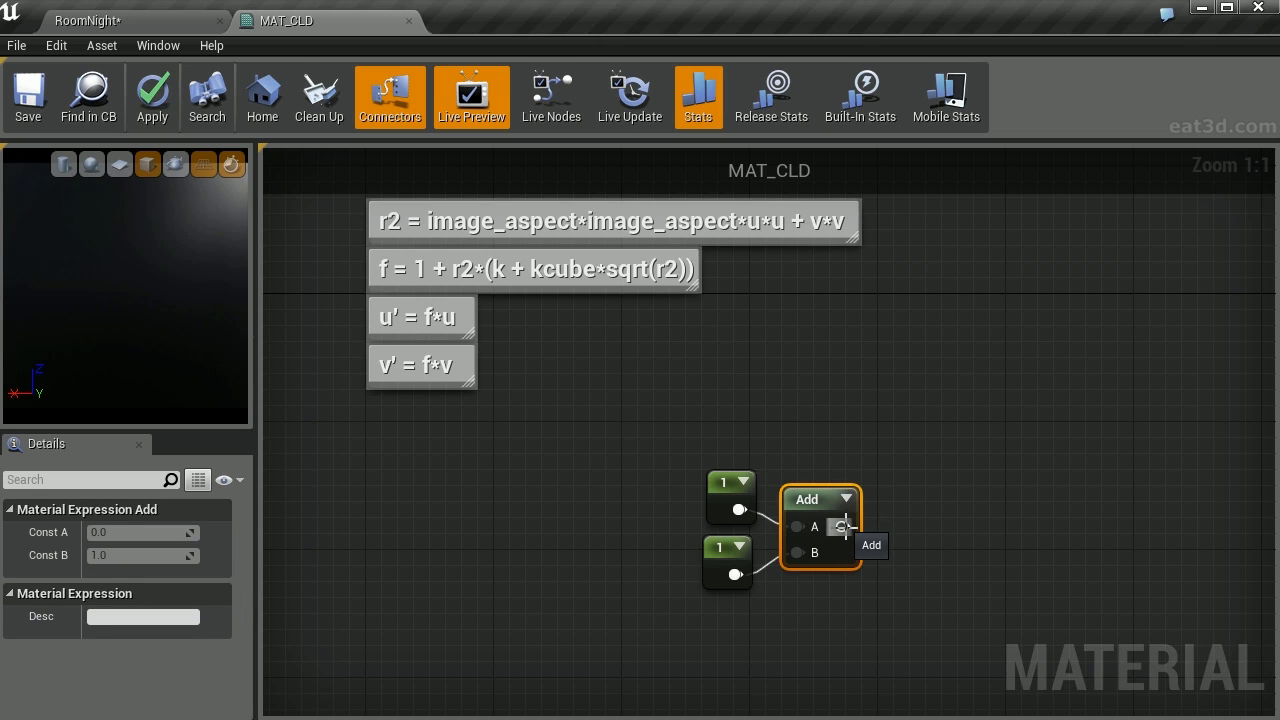
pyautogui.moveTo(843, 526); pyautogui.dragTo(886, 515)
# - Delete the example Add node together with its two constants
pyautogui.moveTo(894, 440); pyautogui.dragTo(692, 646)
pyautogui.press('Delete')
pyautogui.press('Home')
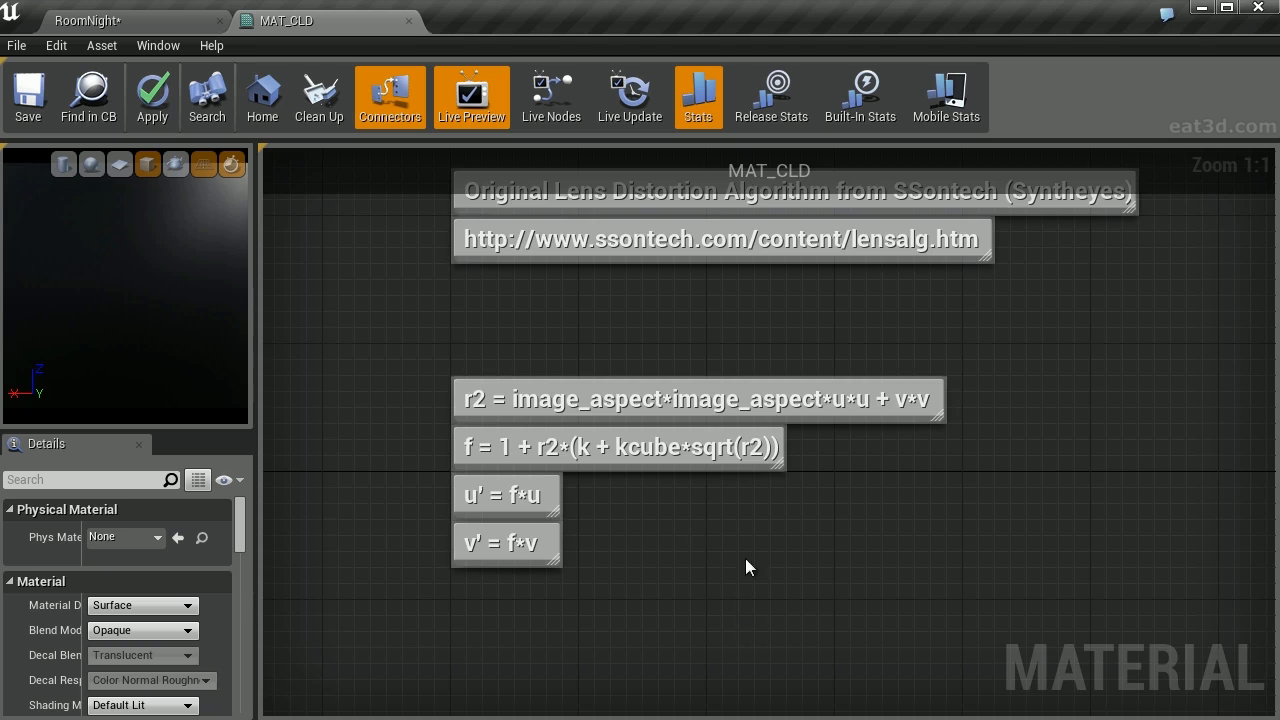
# - Add a TextureCoordinate node below the formula comments with UTiling and VTiling set to 2
pyautogui.moveTo(745, 554); pyautogui.dragTo(708, 125, button='right')
pyautogui.rightClick(583, 412)
pyautogui.write('texturecoord')
pyautogui.press('Return')
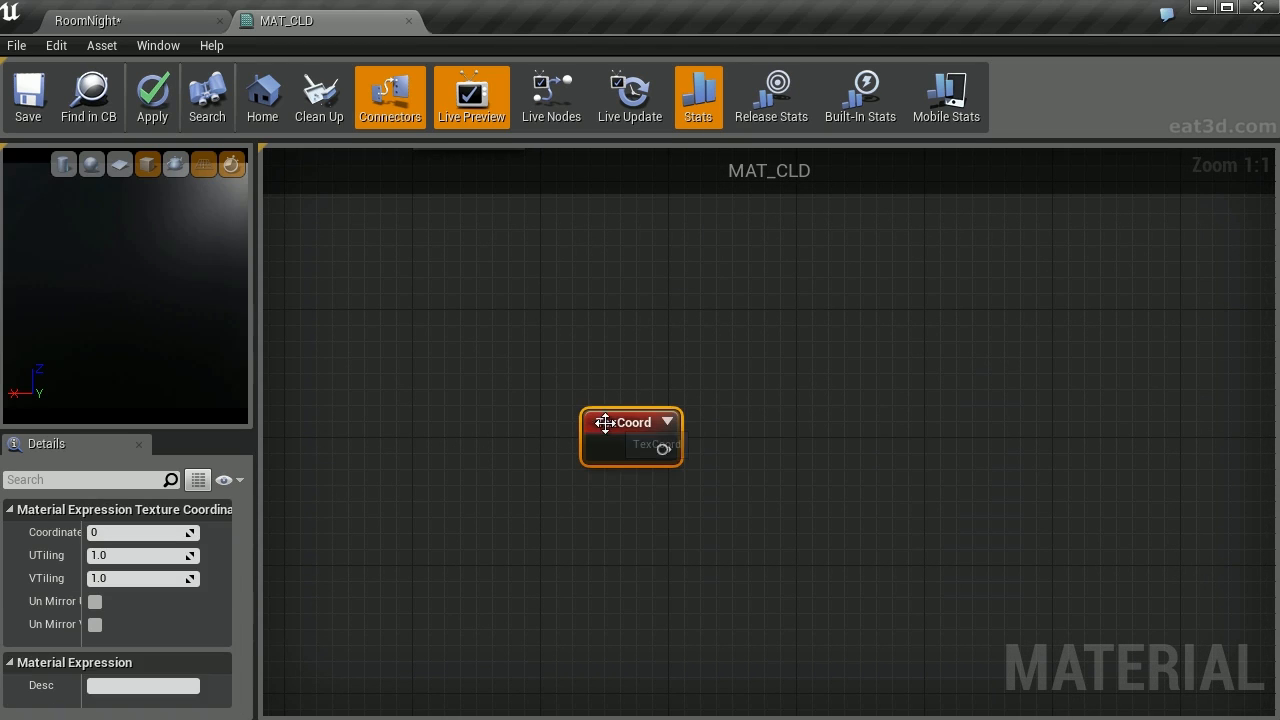
pyautogui.click(130, 555)
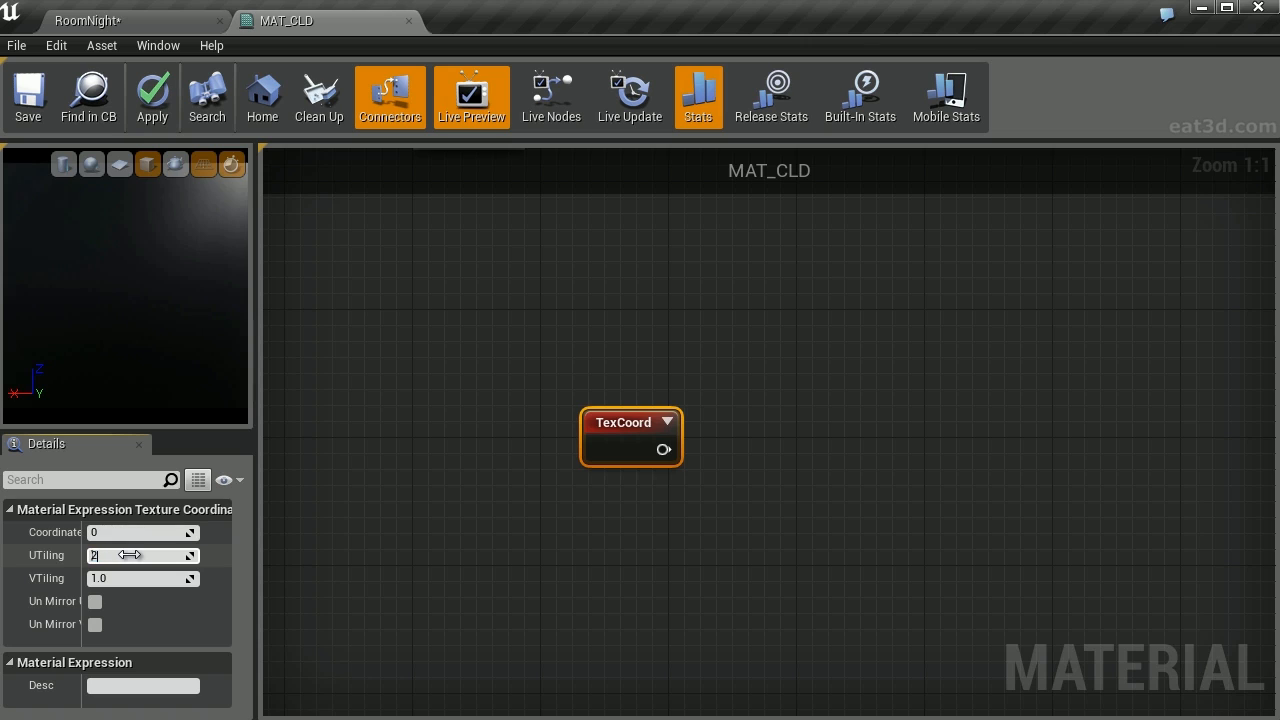
pyautogui.write('2')
pyautogui.press('Tab')
pyautogui.write('2')
pyautogui.press('Return')
pyautogui.click(130, 555)
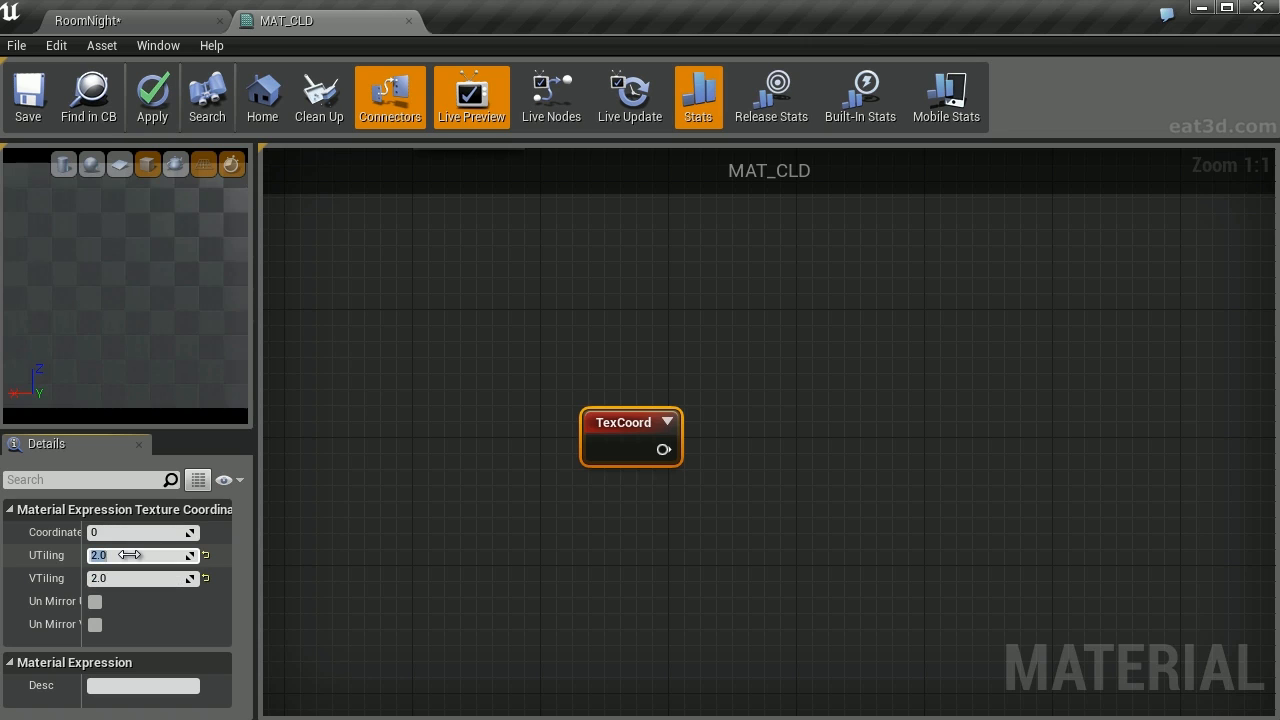
# - Place an Add node beside the TexCoord node and wire TexCoord into its A input
pyautogui.moveTo(723, 503); pyautogui.dragTo(624, 416)
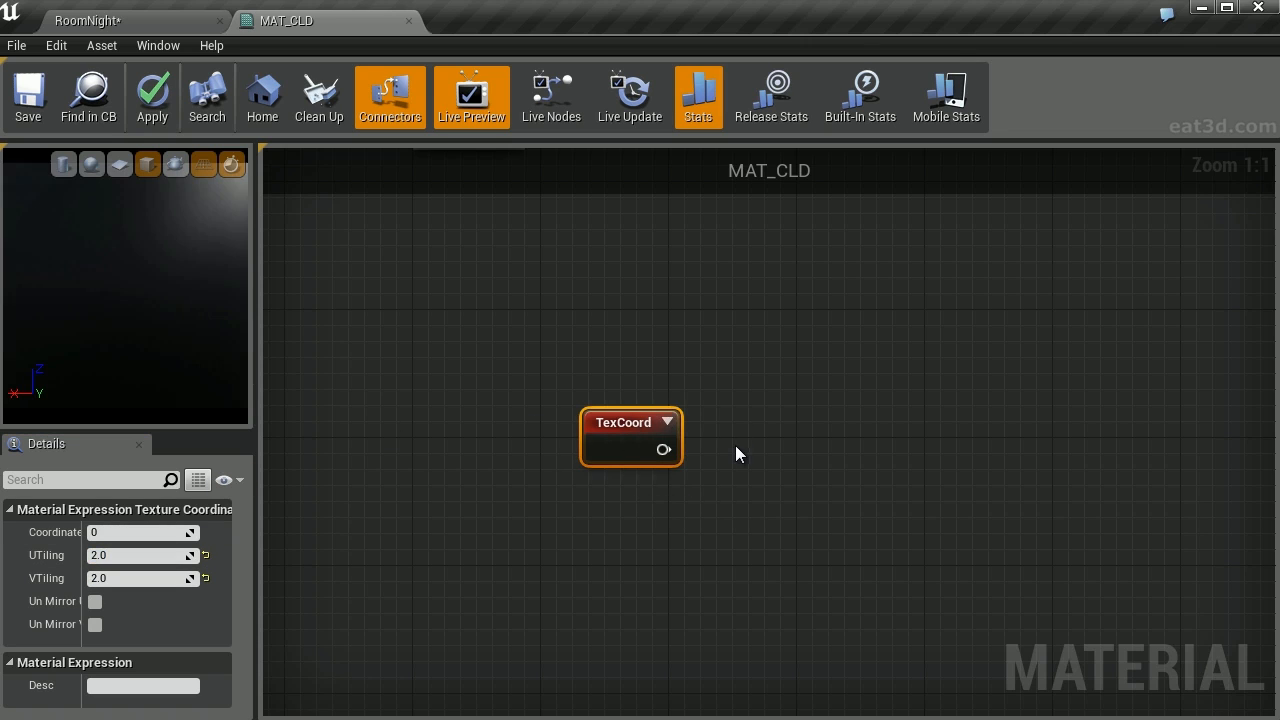
pyautogui.click(740, 450)
pyautogui.moveTo(755, 489); pyautogui.dragTo(663, 449)
# - Feed a Constant of -1 into the Add node's B input and arrange it under TexCoord
pyautogui.moveTo(755, 515); pyautogui.dragTo(613, 566)
pyautogui.write('const')
pyautogui.press('Return')
pyautogui.click(154, 532)
pyautogui.write('-1')
pyautogui.press('Return')
pyautogui.moveTo(621, 573); pyautogui.dragTo(629, 493)
pyautogui.moveTo(755, 469); pyautogui.dragTo(716, 459)
# - Preview the Add node's output in the material preview and stop previewing it
pyautogui.rightClick(733, 456)
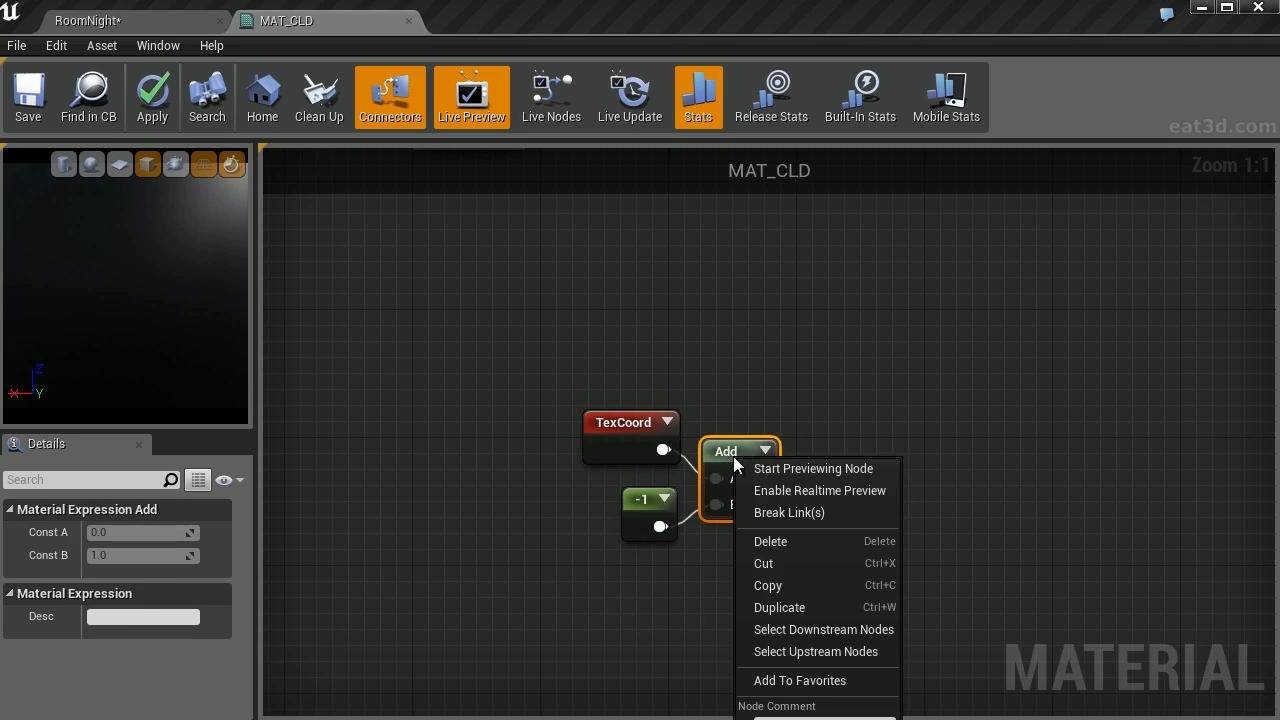
pyautogui.click(813, 469)
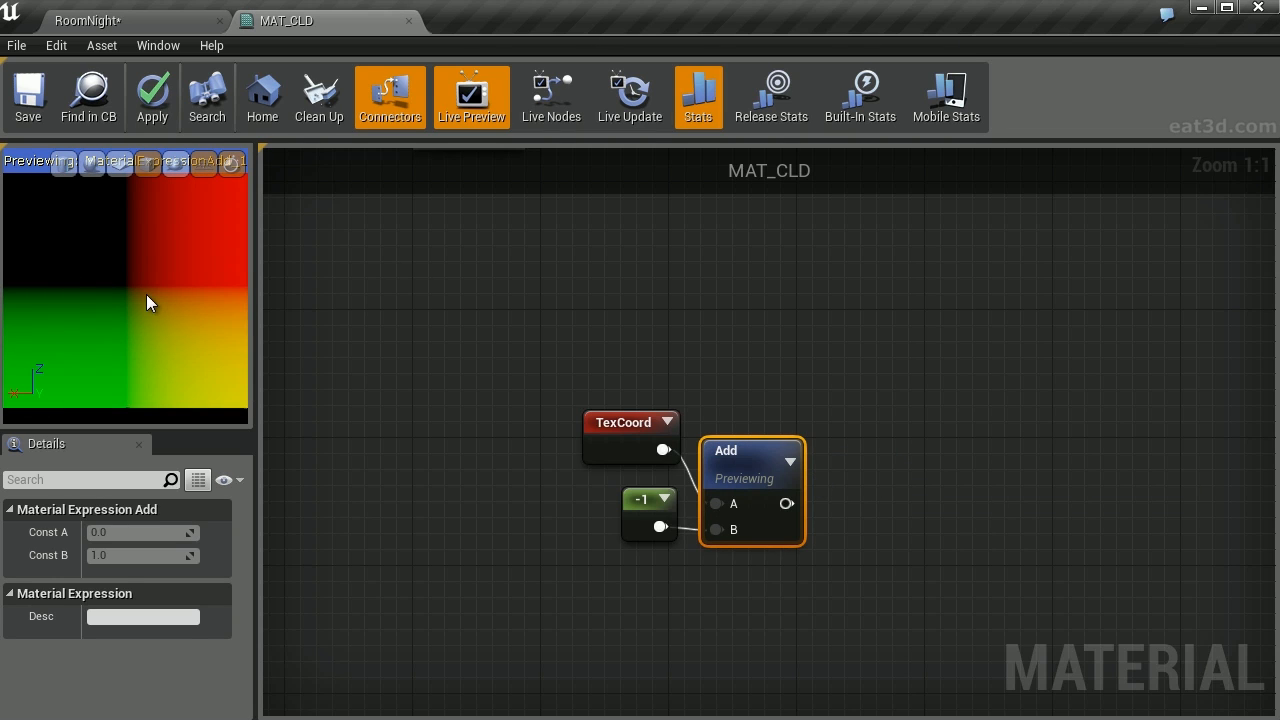
pyautogui.press('space')
# - Enclose the TexCoord, -1 and Add nodes in a comment titled Center and fit its frame around them
pyautogui.moveTo(857, 351); pyautogui.dragTo(460, 570)
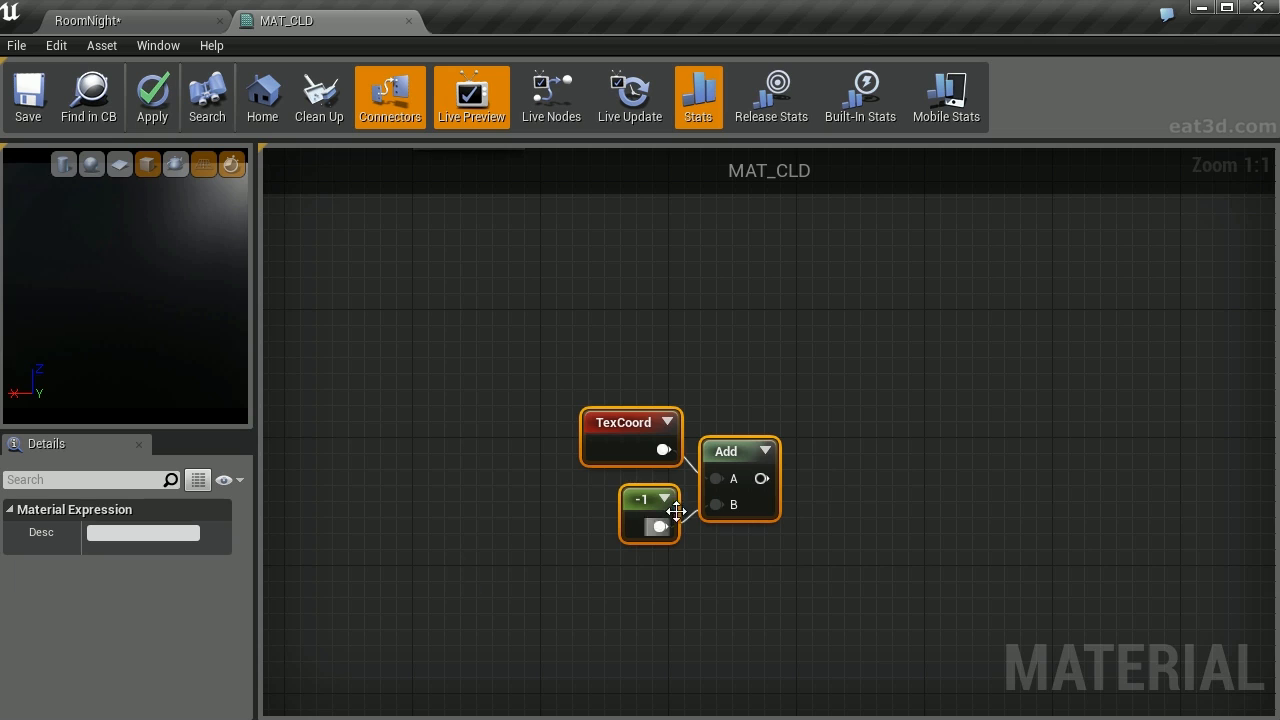
pyautogui.press('c')
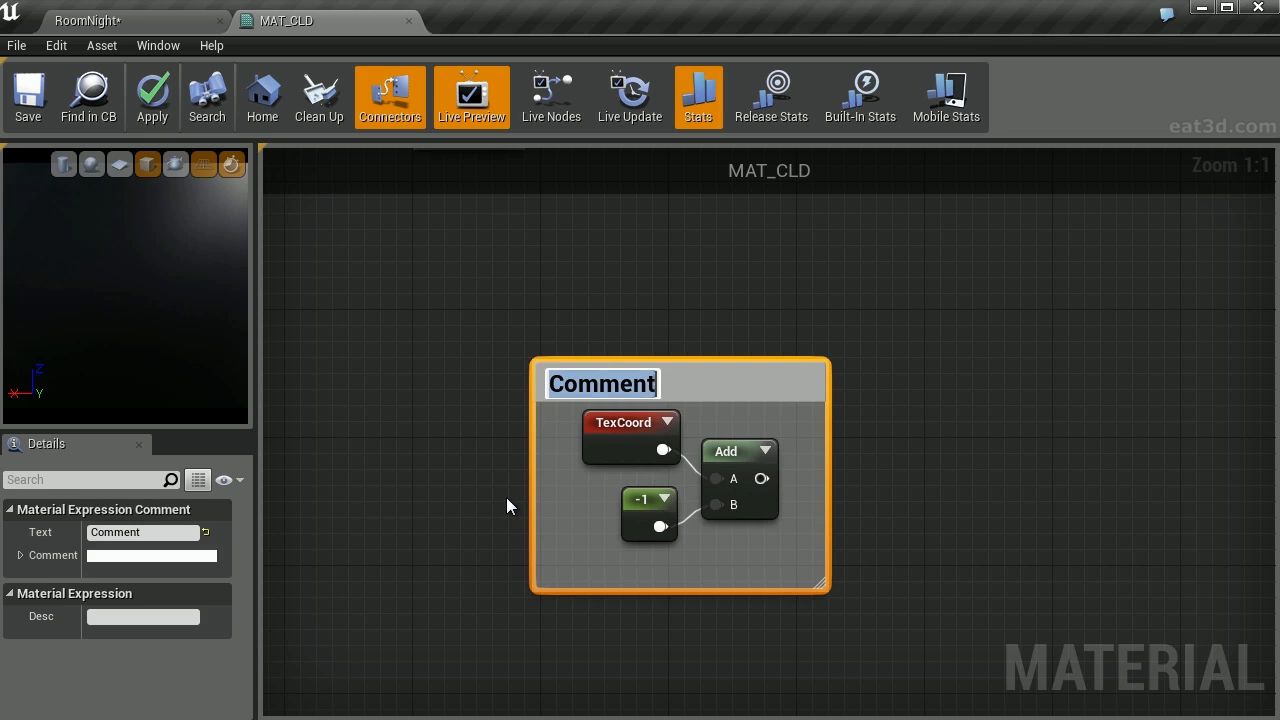
pyautogui.write('Center')
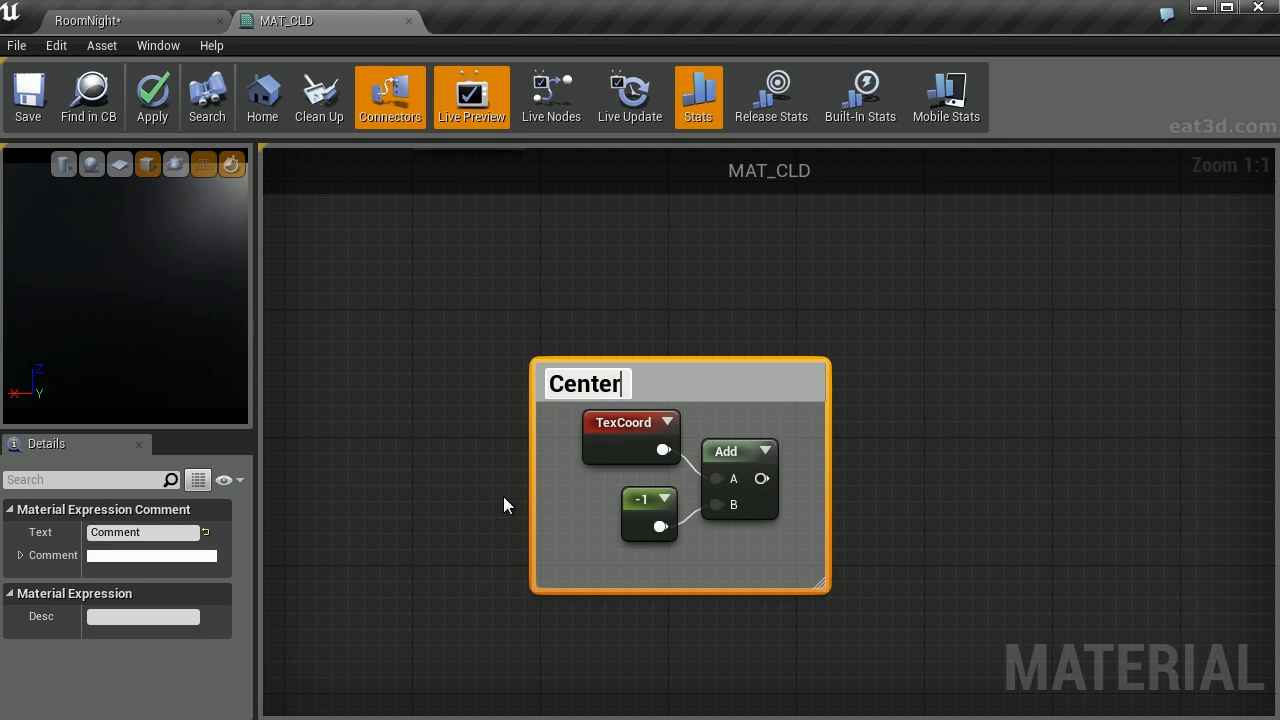
pyautogui.press('Return')
pyautogui.moveTo(821, 585); pyautogui.dragTo(828, 561)
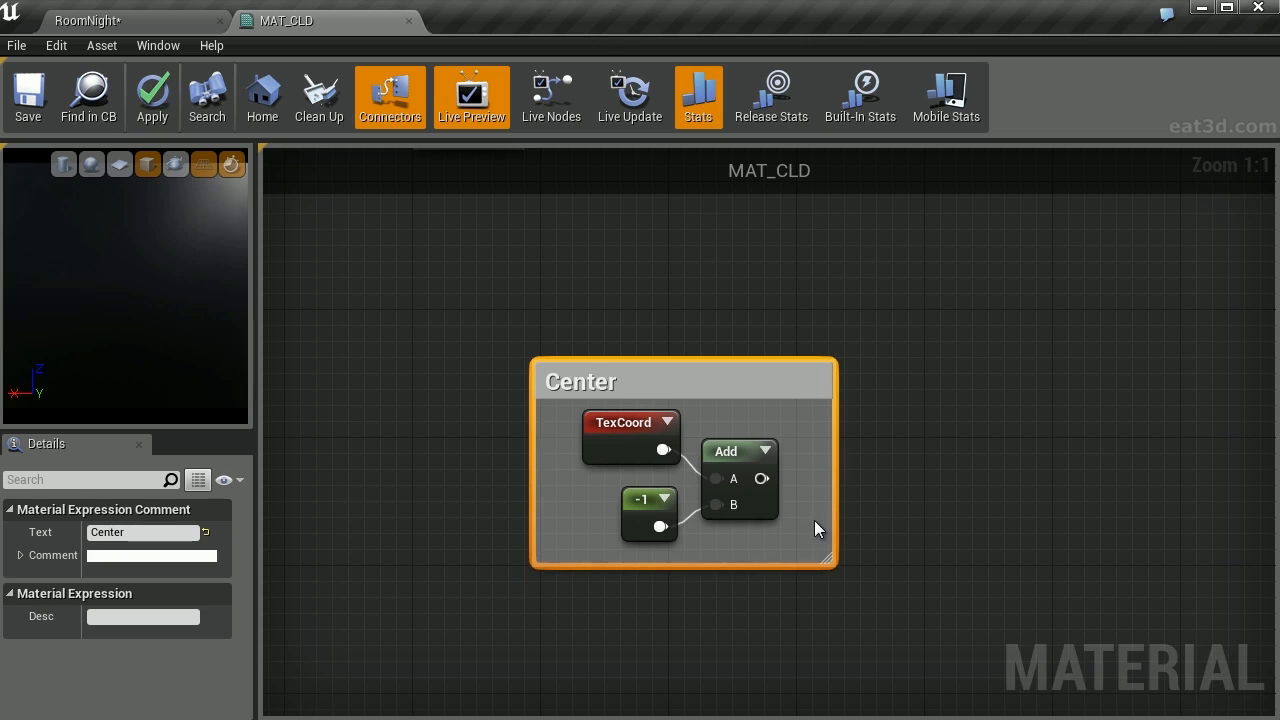
pyautogui.moveTo(834, 502); pyautogui.dragTo(802, 498)
pyautogui.moveTo(538, 474); pyautogui.dragTo(571, 474)
# - Create two ComponentMask nodes beside the Center group, one masking only R and the other only G
pyautogui.moveTo(866, 425); pyautogui.dragTo(766, 427, button='right')
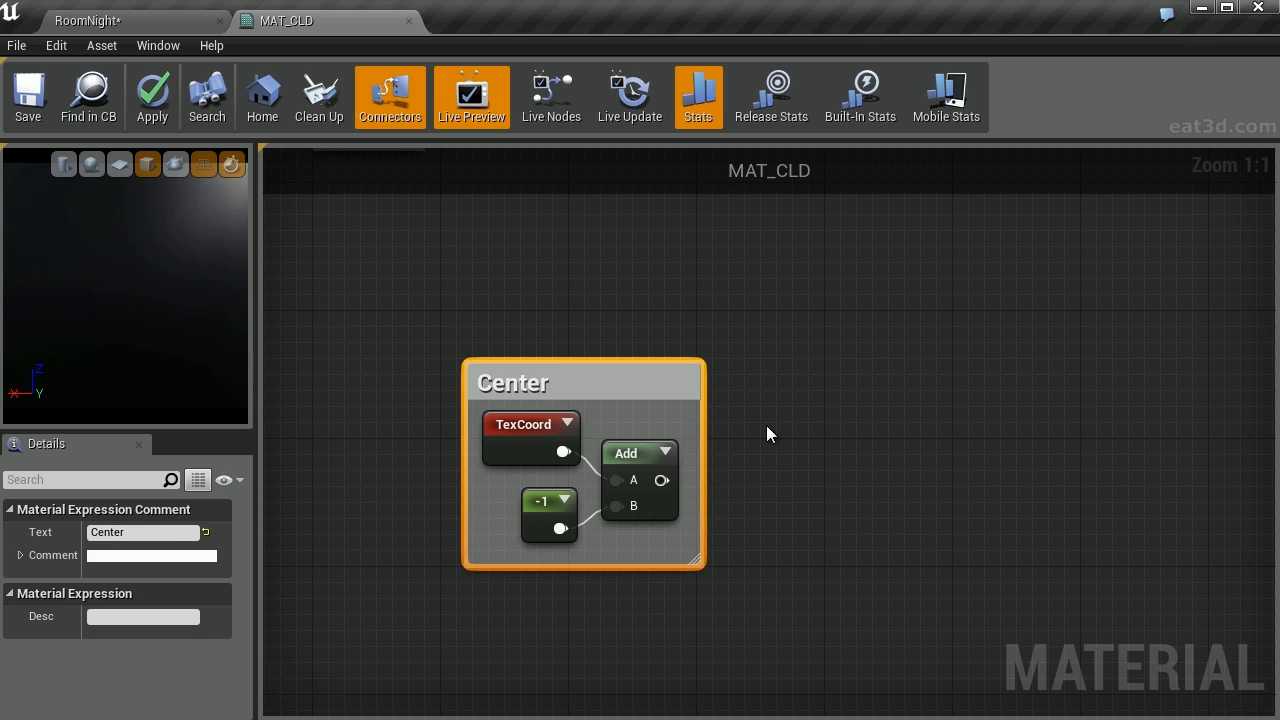
pyautogui.rightClick(767, 392)
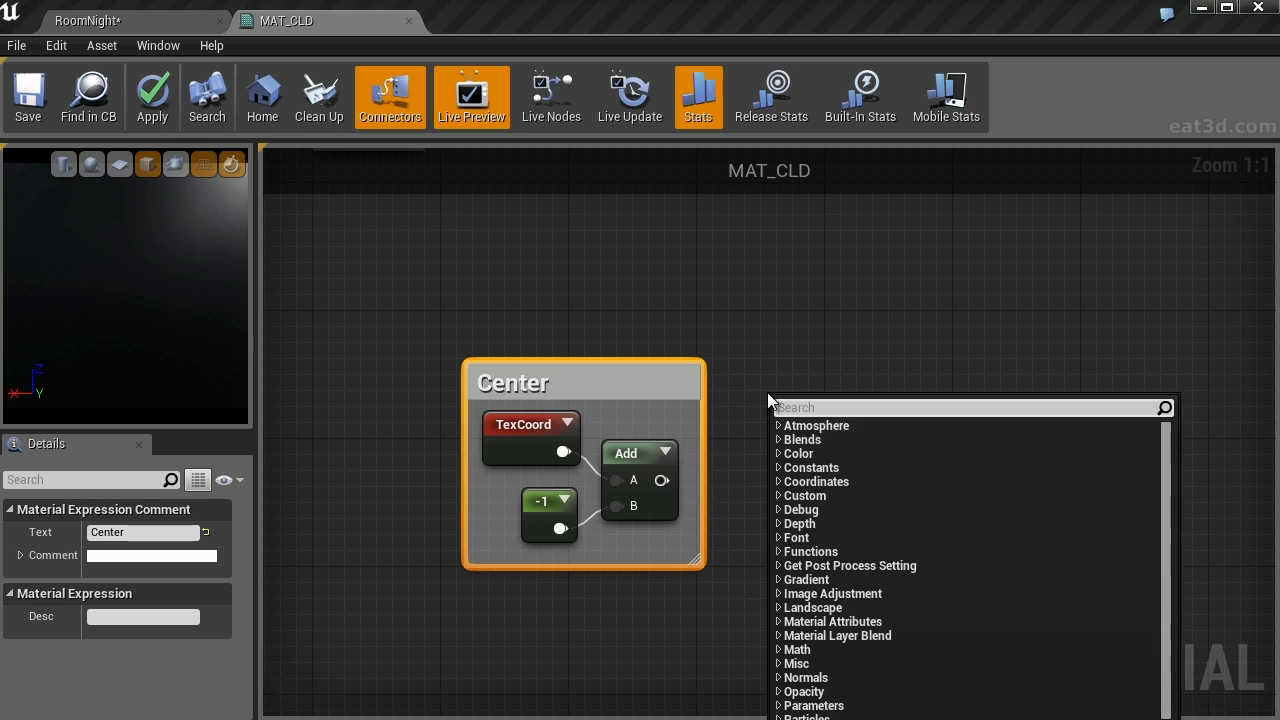
pyautogui.write('component')
pyautogui.press('Return')
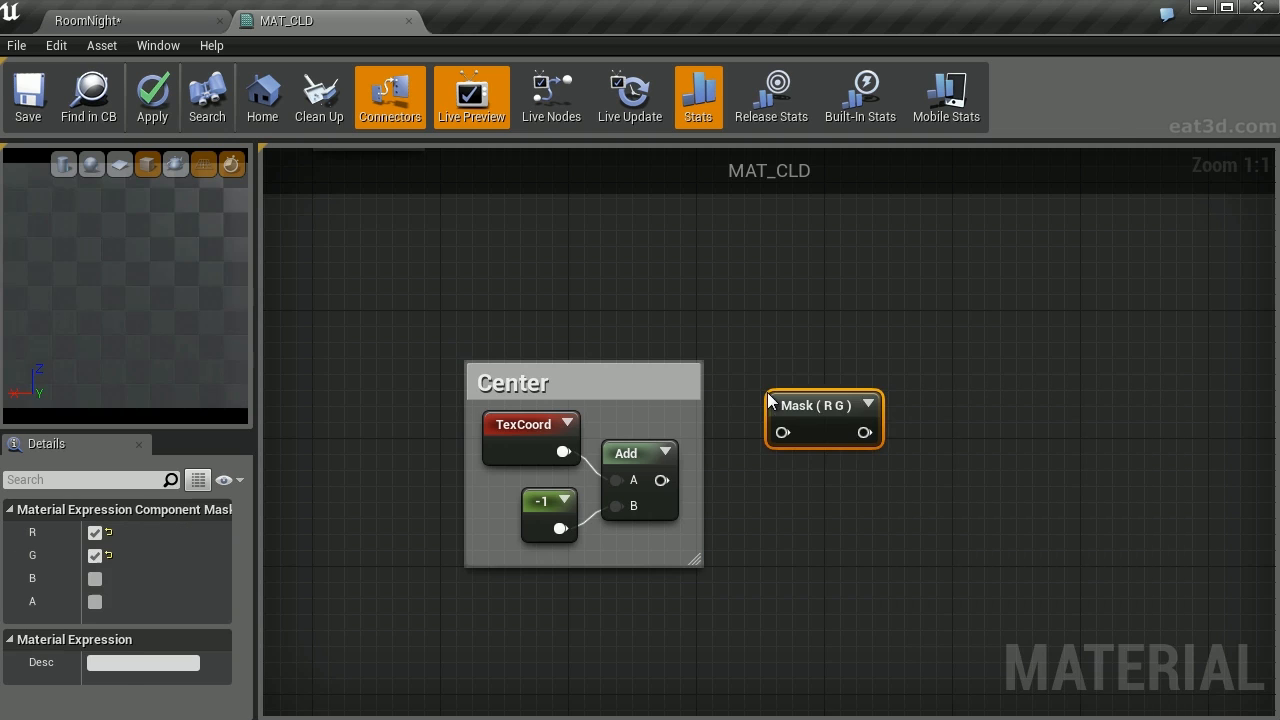
pyautogui.hotkey('ctrl', 'w')
pyautogui.moveTo(808, 503)
pyautogui.mouseDown()
pyautogui.moveTo(793, 472)
pyautogui.moveTo(809, 488)
pyautogui.mouseUp()
pyautogui.click(95, 556)
pyautogui.click(96, 534)
# - Wire the Center group's Add output into both masks and position Mask (R) above Mask (G) beside the group
pyautogui.click(732, 482)
pyautogui.moveTo(803, 406); pyautogui.dragTo(813, 421)
pyautogui.moveTo(950, 331); pyautogui.dragTo(830, 498)
pyautogui.moveTo(841, 422); pyautogui.dragTo(776, 424)
pyautogui.moveTo(663, 484); pyautogui.dragTo(728, 513)
pyautogui.click(783, 558)
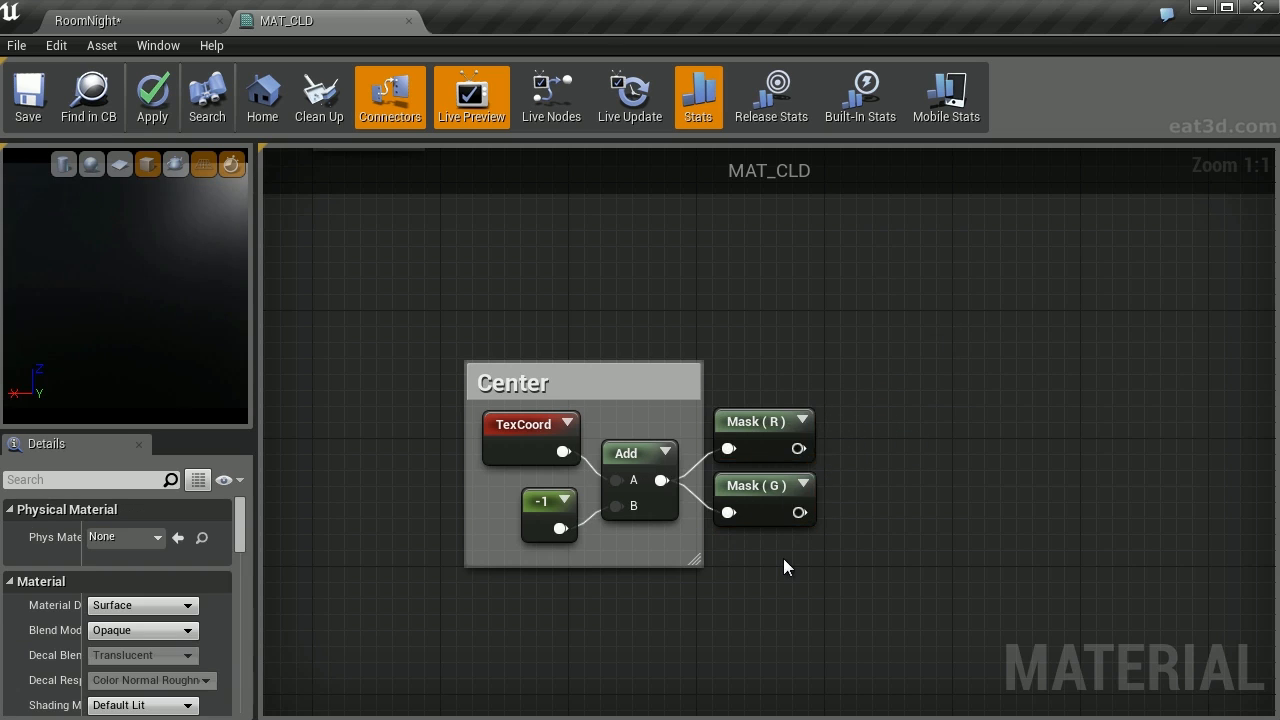
pyautogui.moveTo(864, 336); pyautogui.dragTo(760, 492)
pyautogui.moveTo(757, 431); pyautogui.dragTo(790, 431)
# - Place a Multiply node beside Mask (R) and feed the mask into both inputs to square u
pyautogui.click(944, 420)
pyautogui.scroll(-1, 862, 320)
pyautogui.moveTo(848, 304); pyautogui.dragTo(852, 430, button='right')
pyautogui.moveTo(886, 389); pyautogui.dragTo(886, 465, button='right')
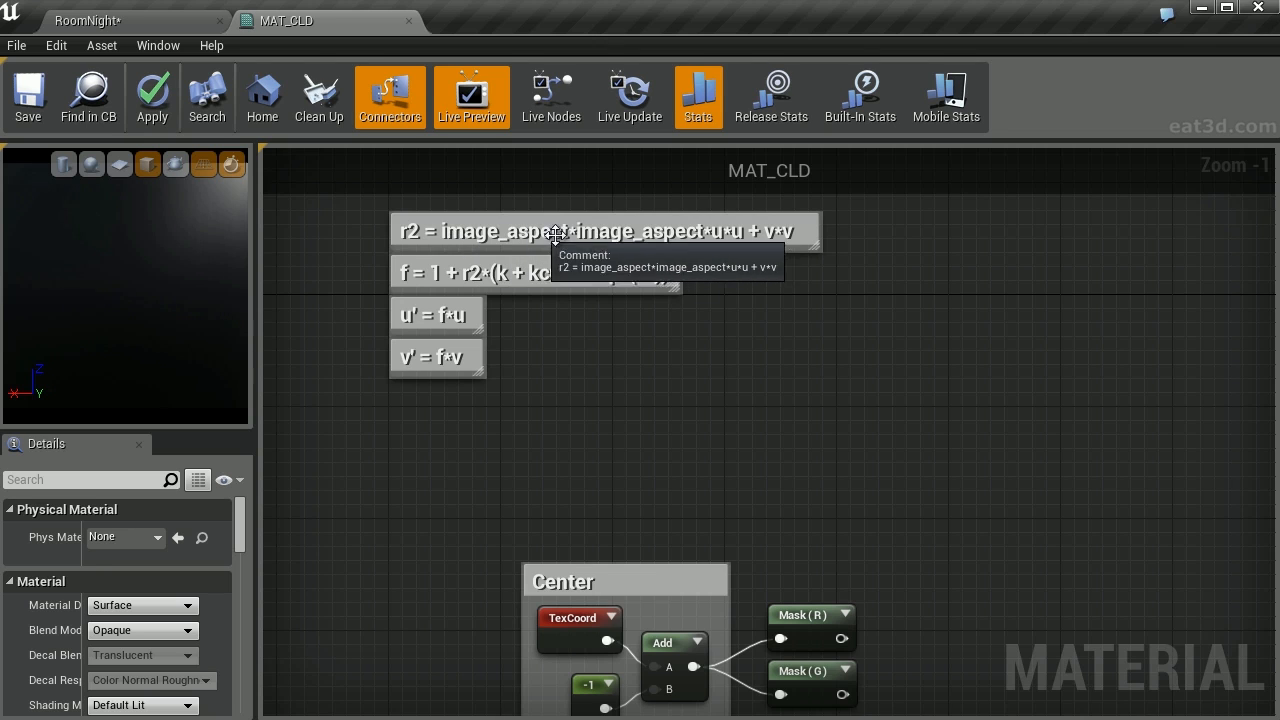
pyautogui.moveTo(932, 617); pyautogui.dragTo(871, 431, button='right')
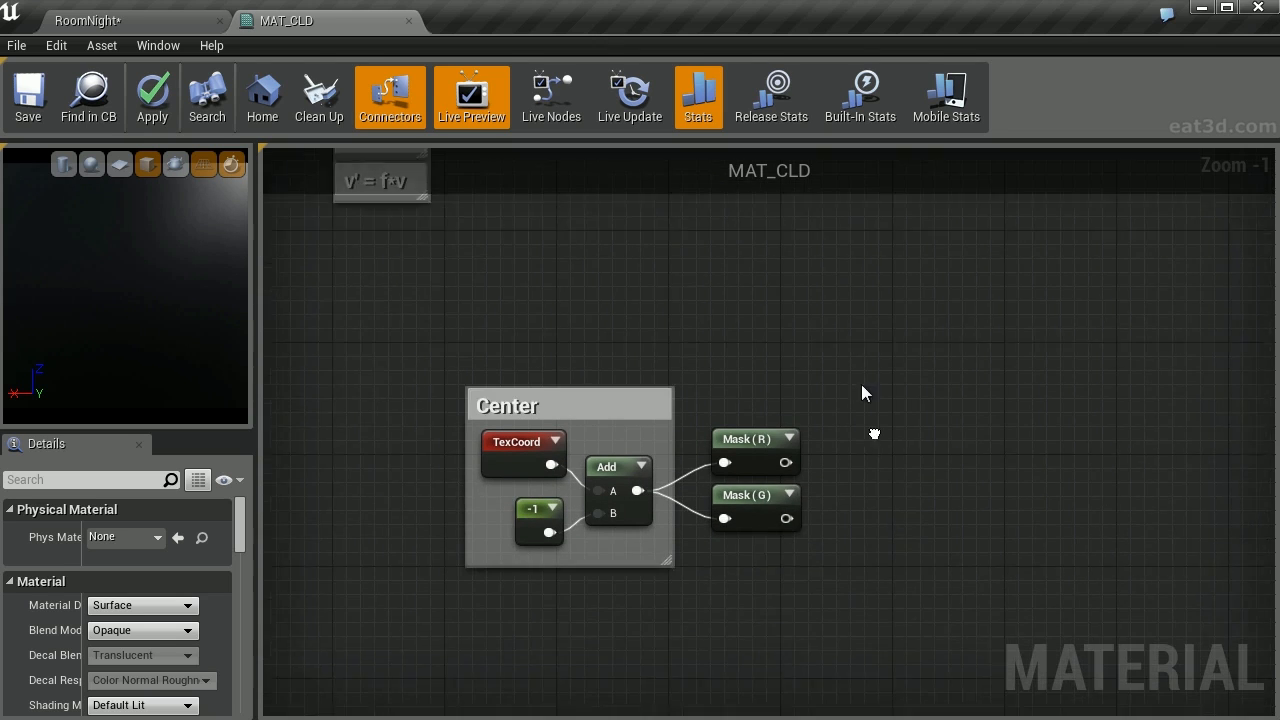
pyautogui.scroll(1, 820, 391)
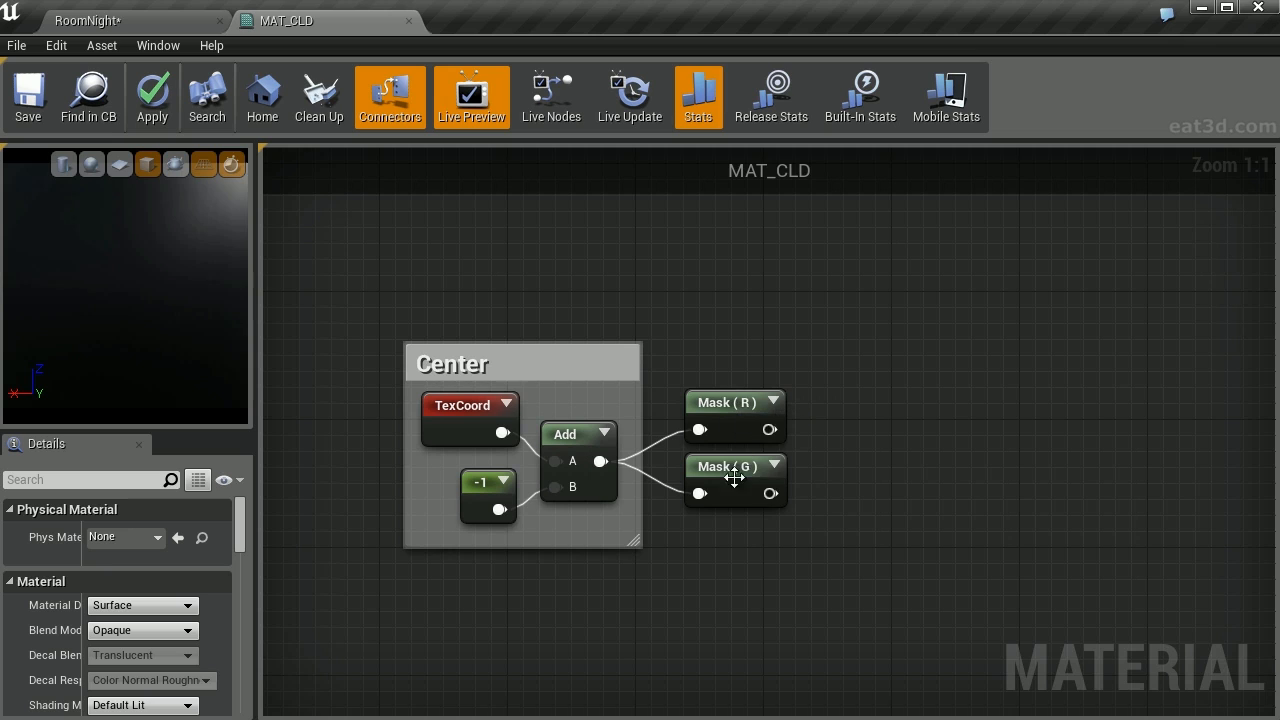
pyautogui.click(837, 379)
pyautogui.moveTo(769, 429)
pyautogui.mouseDown()
pyautogui.moveTo(848, 416)
pyautogui.moveTo(772, 430)
pyautogui.mouseUp()
pyautogui.moveTo(878, 391); pyautogui.dragTo(851, 389)
# - Place a second Multiply node and feed Mask (G) into both inputs to square v
pyautogui.press('m')
pyautogui.click(829, 503)
pyautogui.moveTo(865, 510); pyautogui.dragTo(849, 479)
pyautogui.moveTo(770, 493); pyautogui.dragTo(828, 509)
pyautogui.moveTo(770, 493); pyautogui.dragTo(828, 538)
# - Align the two Multiply nodes and space the R and G masks level with them
pyautogui.keyDown('ctrl'); pyautogui.click(853, 389); pyautogui.keyUp('ctrl')
pyautogui.moveTo(859, 484); pyautogui.dragTo(859, 468)
pyautogui.click(1000, 473)
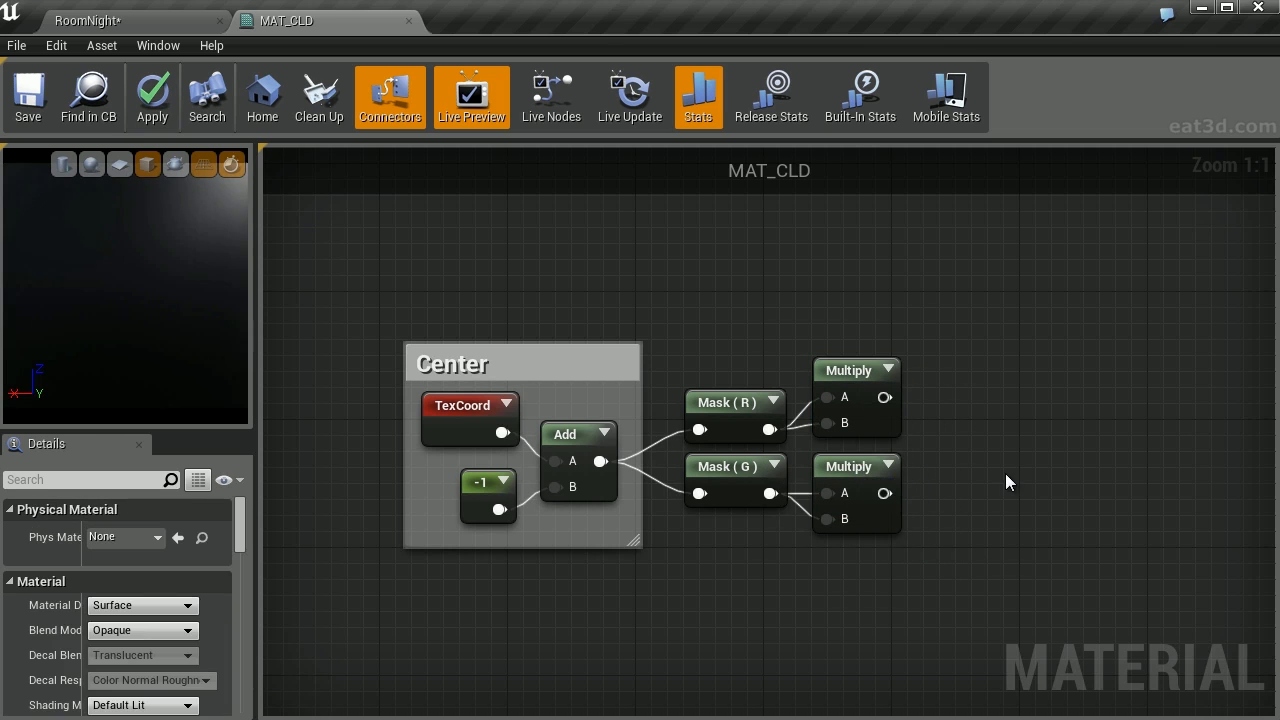
pyautogui.moveTo(728, 467); pyautogui.dragTo(730, 483)
pyautogui.moveTo(735, 406); pyautogui.dragTo(735, 391)
pyautogui.click(930, 383)
# - Place a third Multiply node and wire the squared R result into its B input
pyautogui.moveTo(930, 383); pyautogui.dragTo(869, 401, button='right')
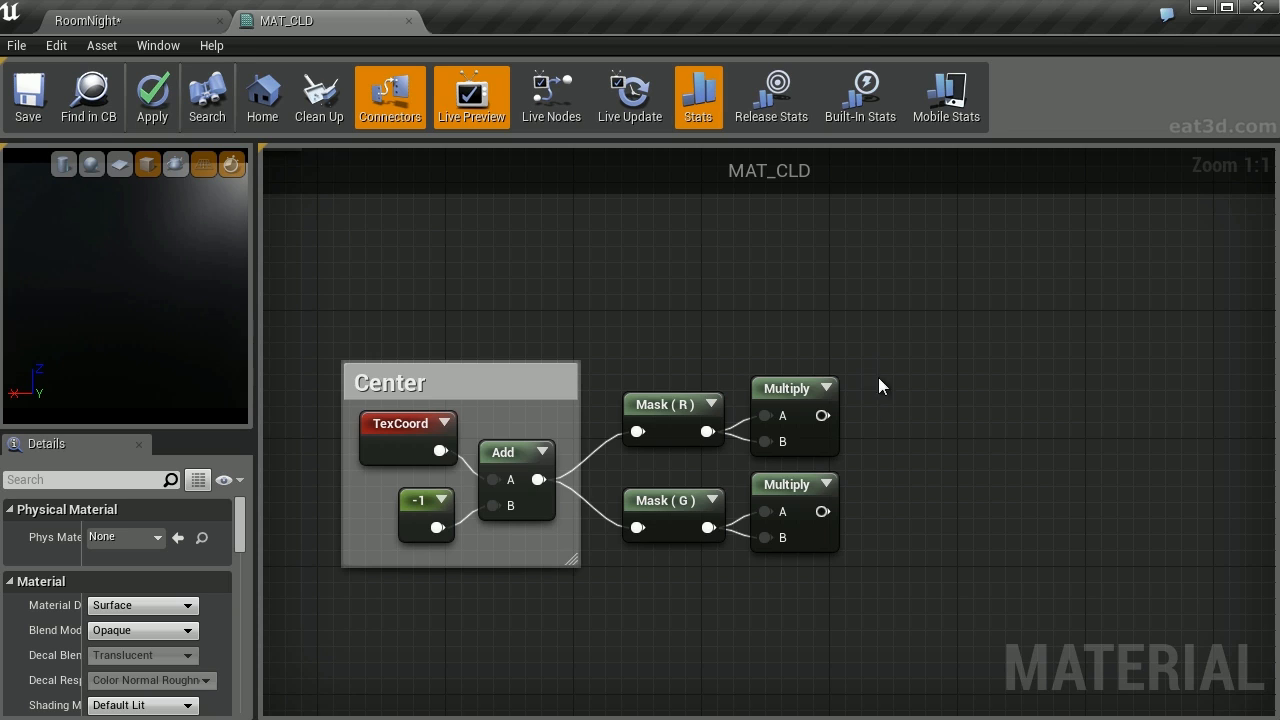
pyautogui.click(893, 338)
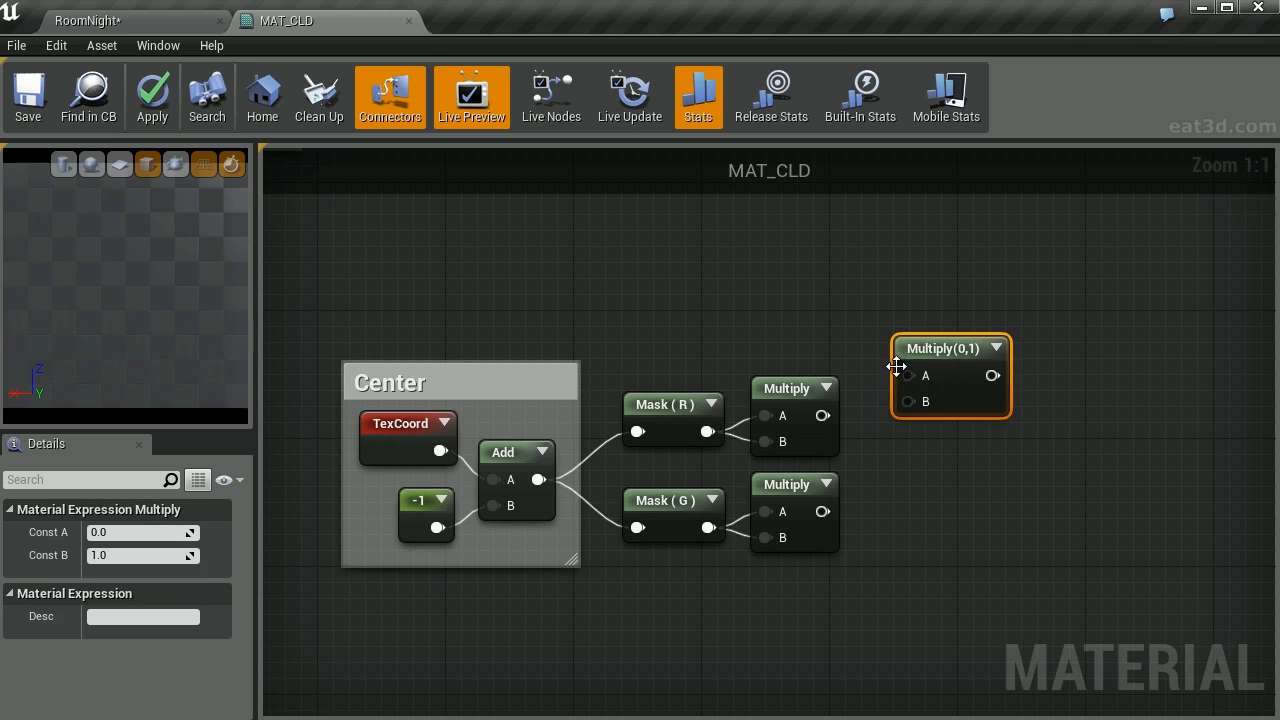
pyautogui.moveTo(912, 401); pyautogui.dragTo(820, 420)
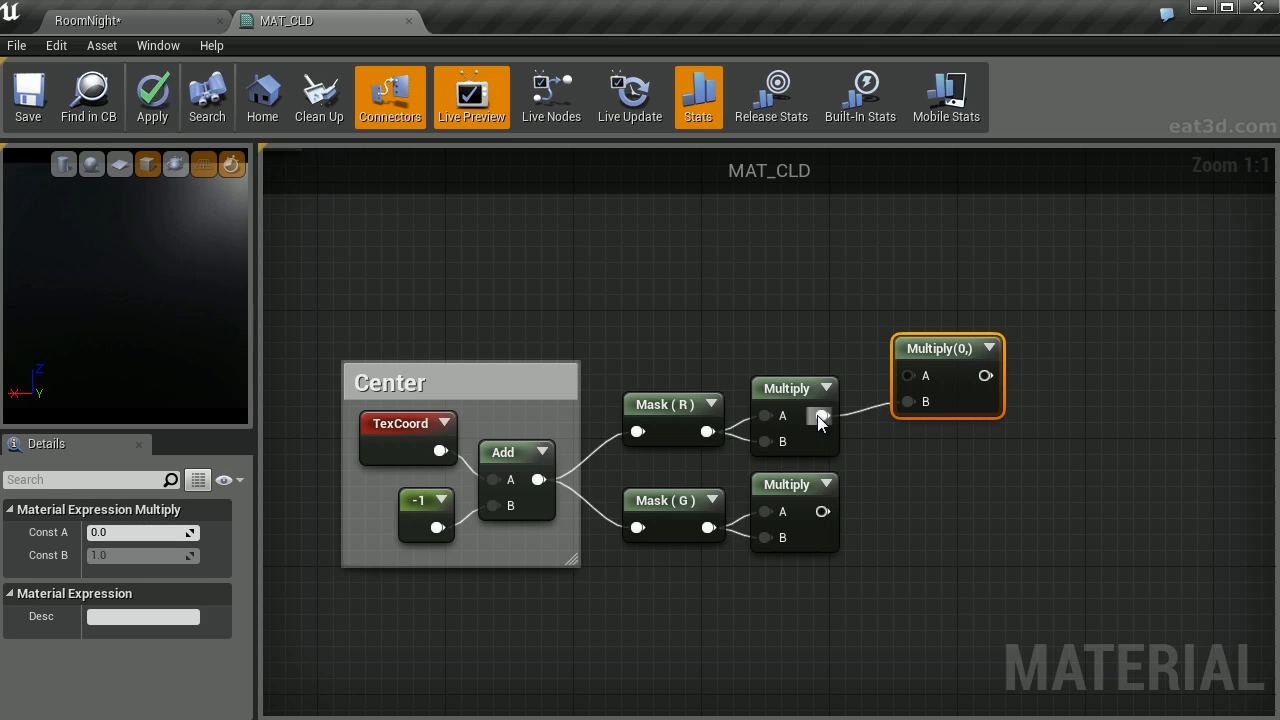
pyautogui.moveTo(925, 353); pyautogui.dragTo(917, 331)
# - Add a StaticSwitchParameter node named Negative above the R mask branch
pyautogui.moveTo(776, 286); pyautogui.dragTo(860, 438, button='right')
pyautogui.rightClick(822, 350)
pyautogui.write('stat')
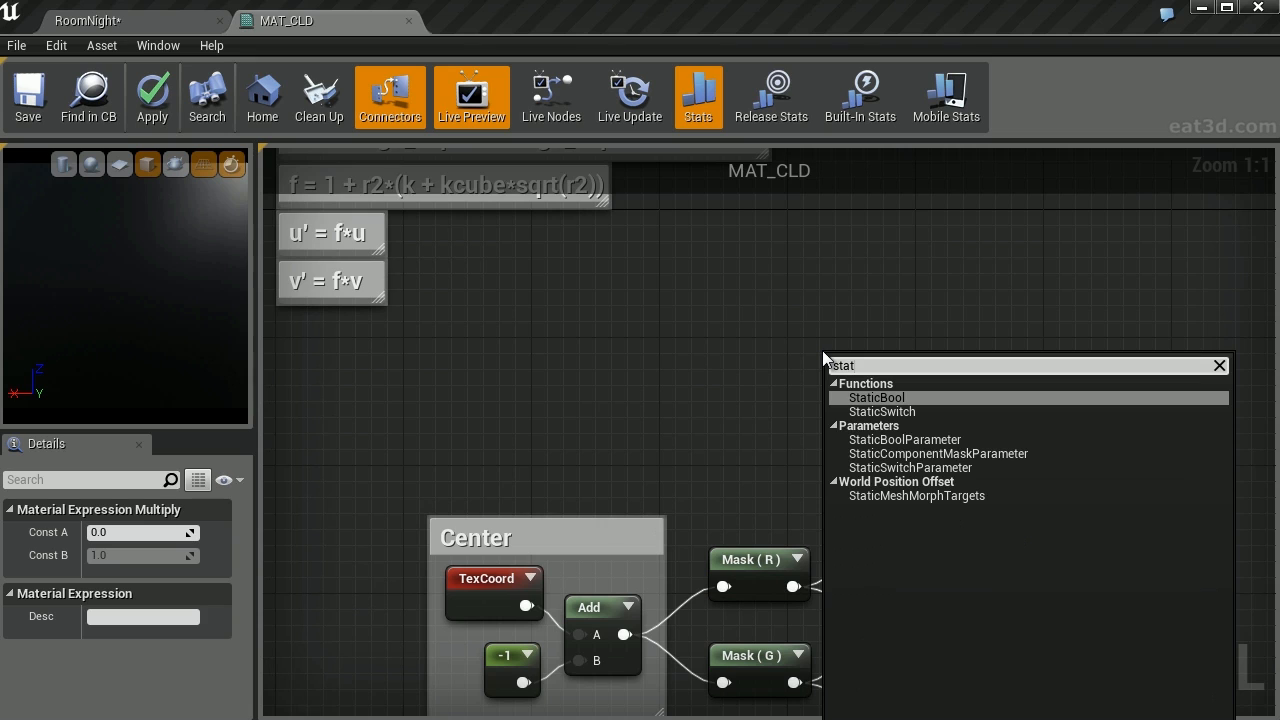
pyautogui.click(956, 466)
pyautogui.write('Negative')
pyautogui.press('Return')
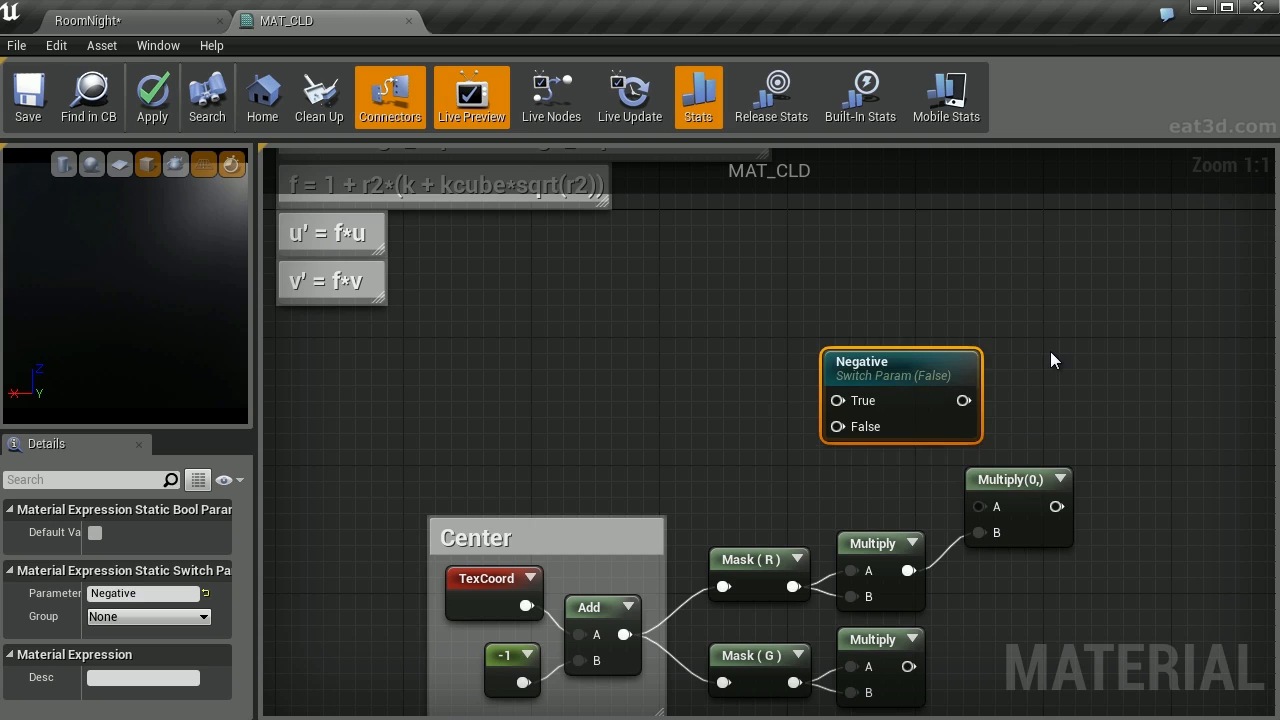
# - Wire the Negative switch into the third Multiply's A input and tidy the surrounding R branch nodes
pyautogui.moveTo(899, 363); pyautogui.dragTo(849, 432)
pyautogui.moveTo(912, 469); pyautogui.dragTo(936, 487)
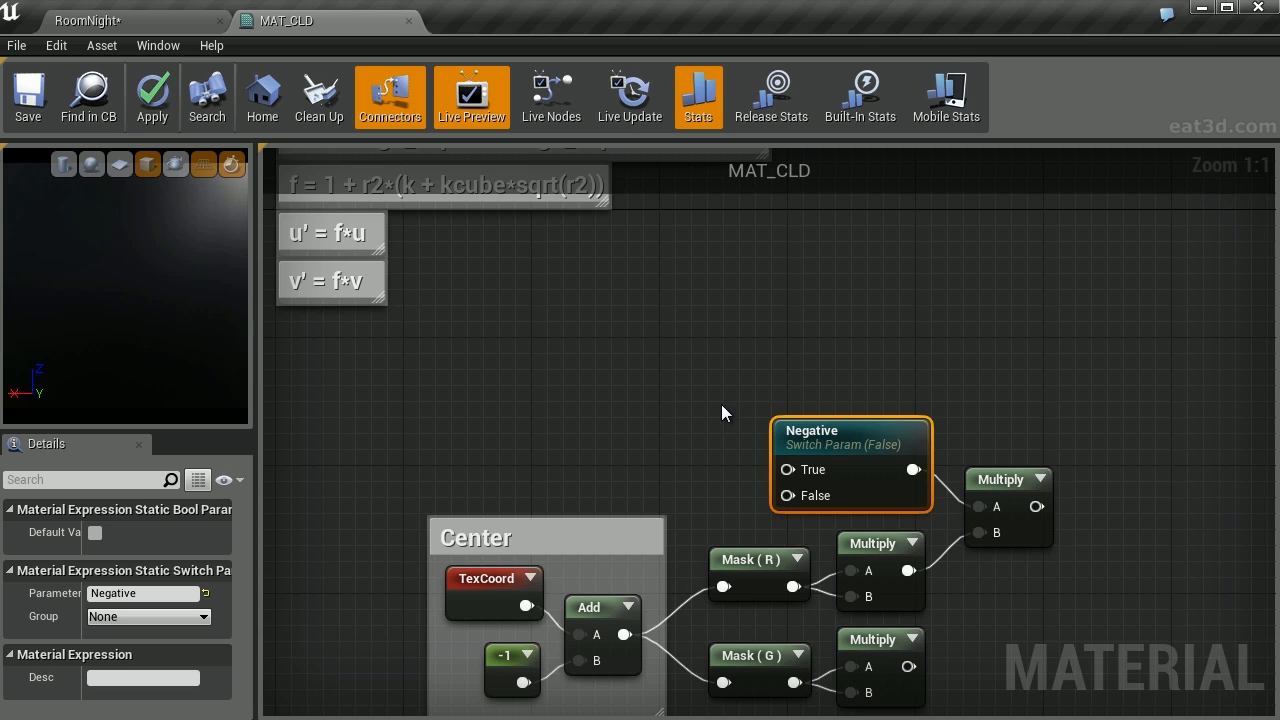
pyautogui.moveTo(721, 404); pyautogui.dragTo(680, 344, button='right')
pyautogui.moveTo(1058, 296); pyautogui.dragTo(888, 481)
pyautogui.click(884, 461)
pyautogui.moveTo(868, 384); pyautogui.dragTo(884, 384)
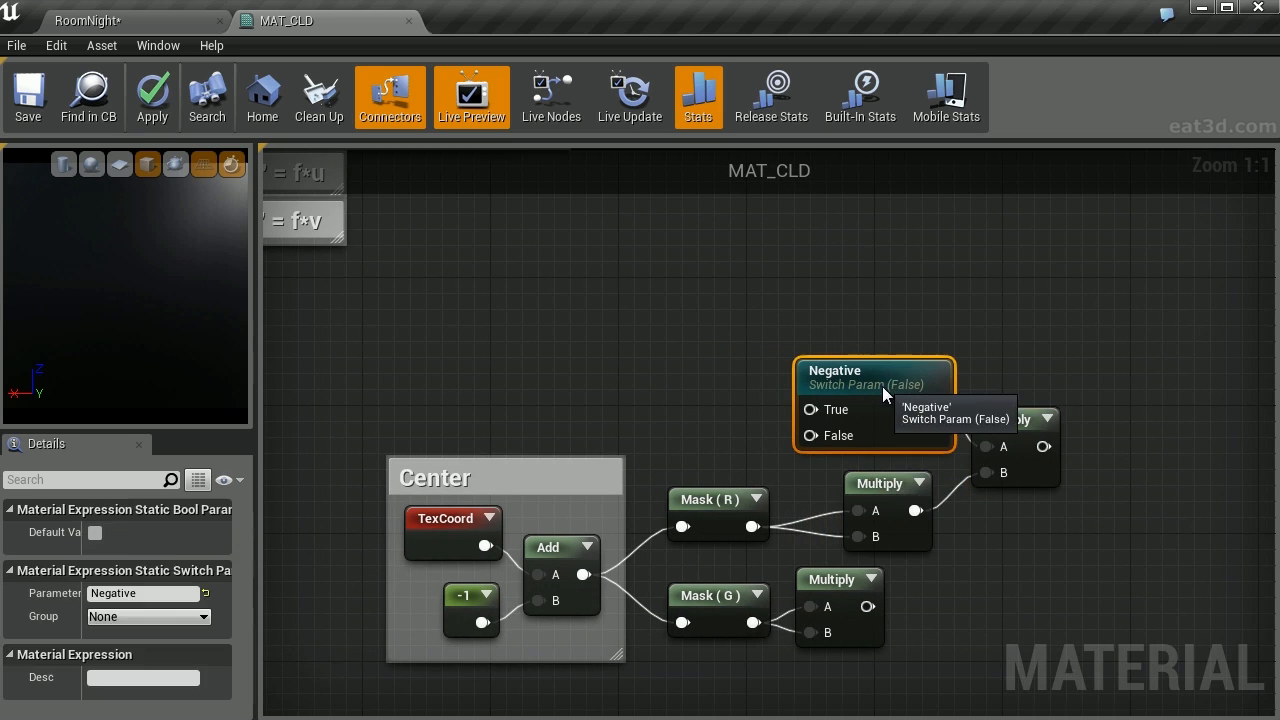
pyautogui.moveTo(1006, 420); pyautogui.dragTo(1022, 420)
pyautogui.click(749, 292)
# - Add a Constant node above the Negative switch and convert it to a scalar parameter
pyautogui.moveTo(671, 314); pyautogui.dragTo(729, 296, button='right')
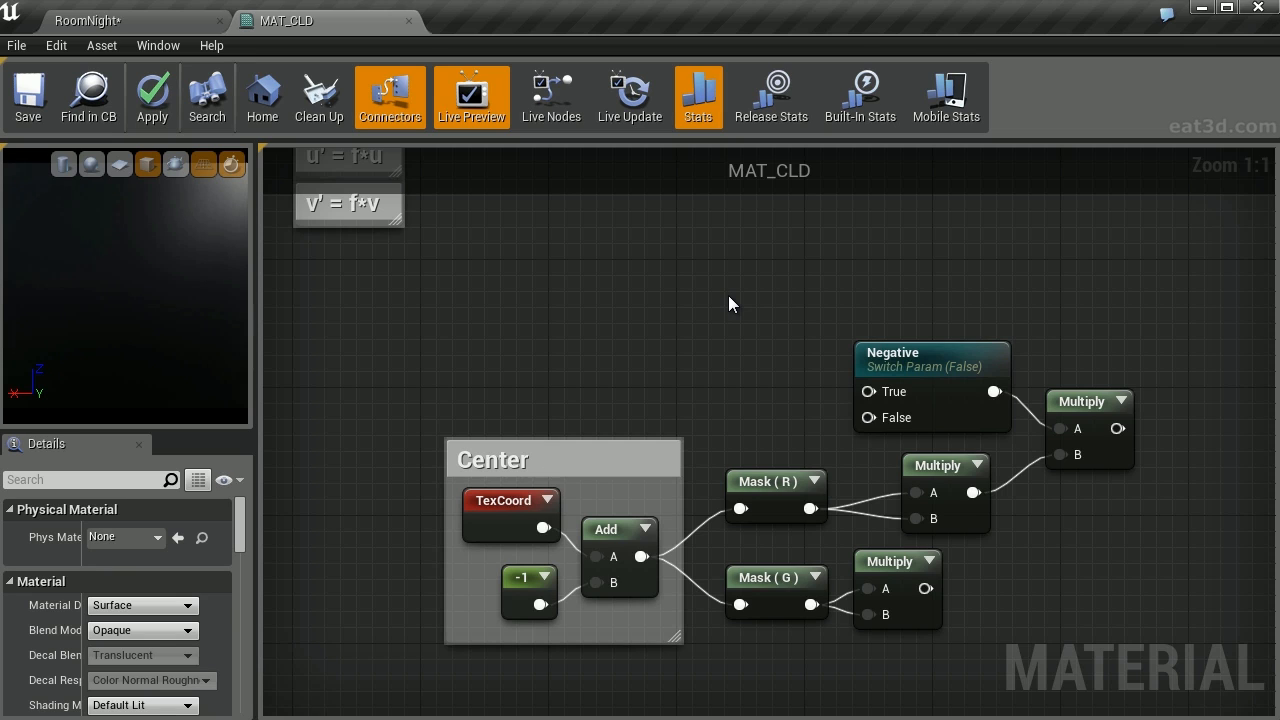
pyautogui.rightClick(728, 295)
pyautogui.write('const')
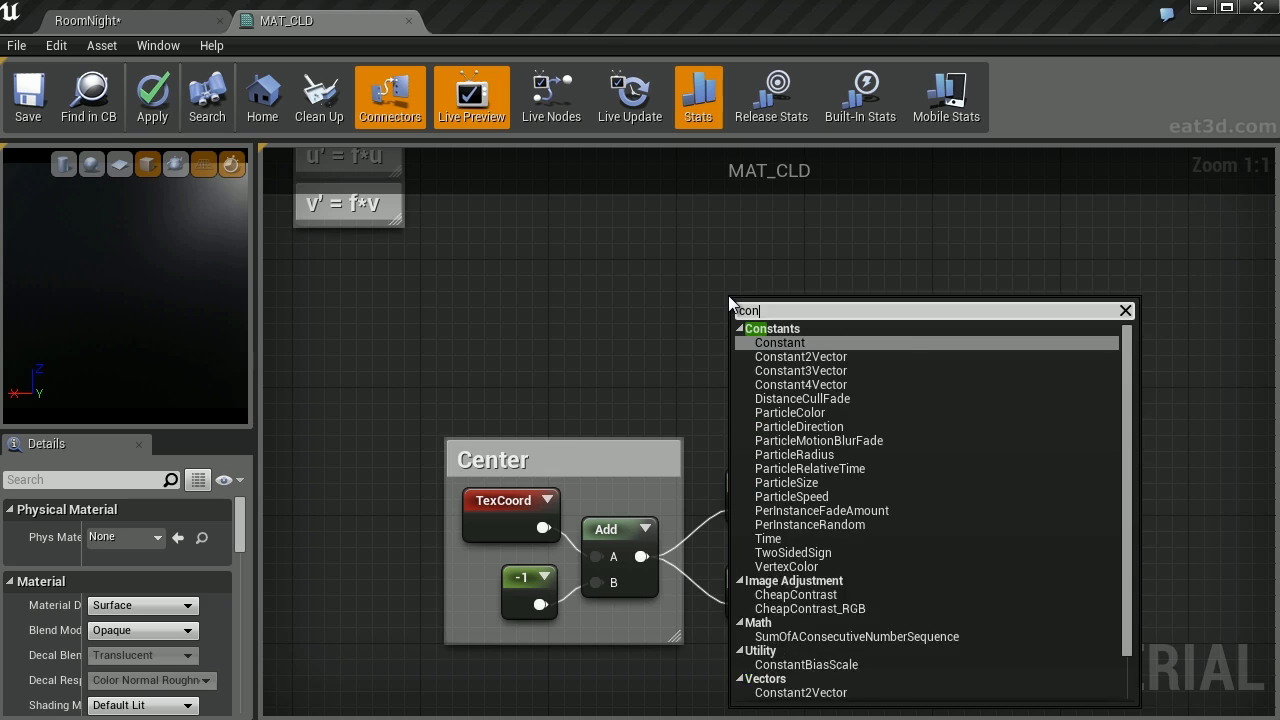
pyautogui.press('Return')
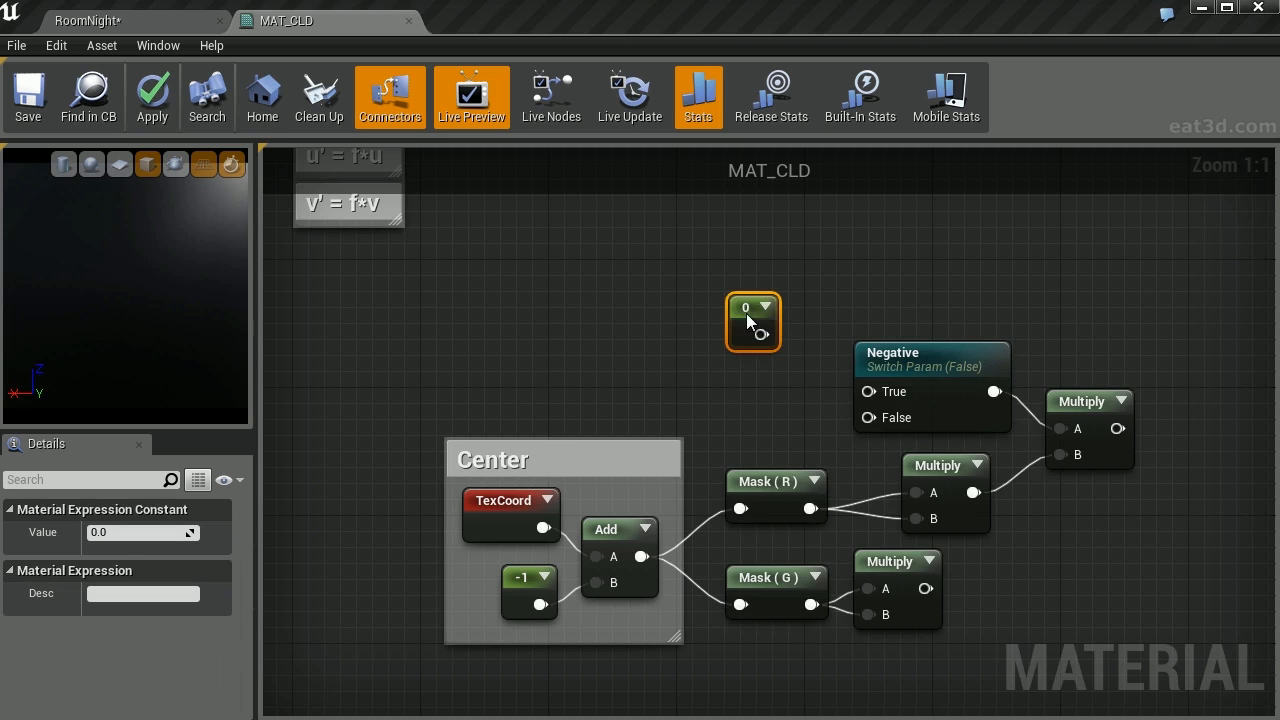
pyautogui.rightClick(747, 314)
pyautogui.click(789, 324)
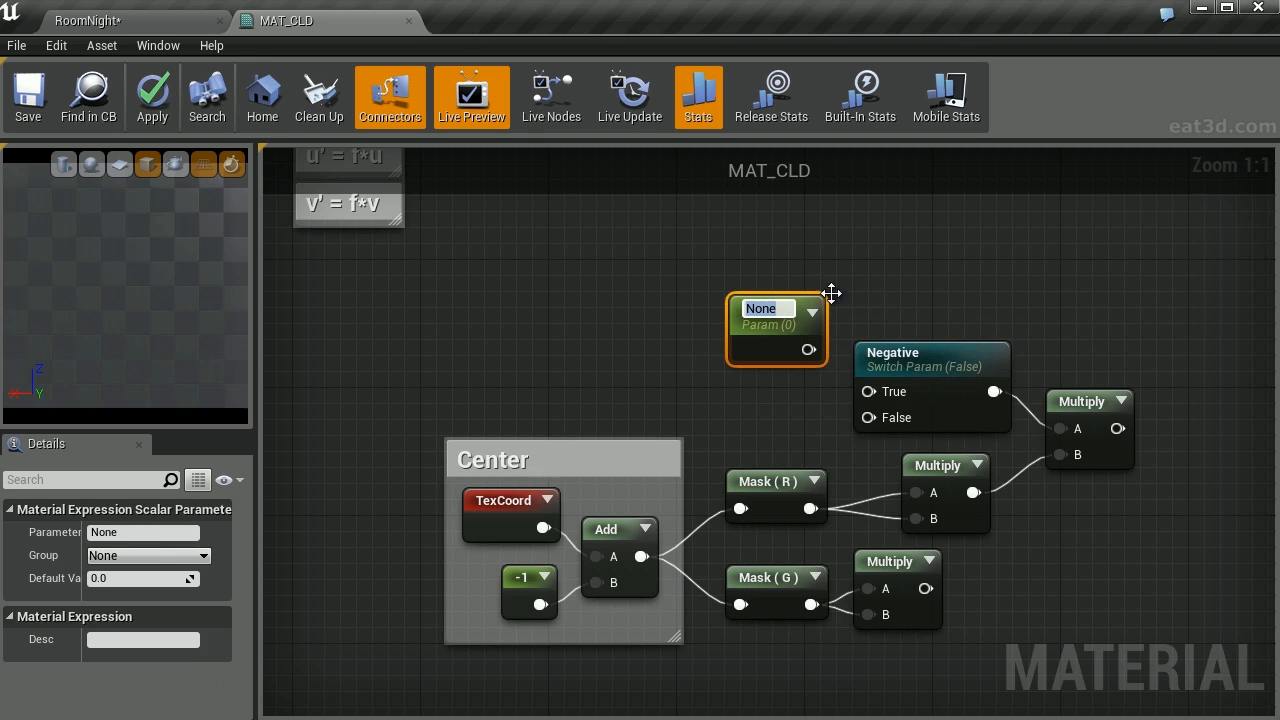
# - Name the new parameter XSize_PState, place it beside the Negative switch's False input and set its default value to 1
pyautogui.write('XSize_Pastat')
pyautogui.press('BackSpace')
pyautogui.press('BackSpace')
pyautogui.press('BackSpace')
pyautogui.press('BackSpace')
pyautogui.press('BackSpace')
pyautogui.write('State')
pyautogui.press('Return')
pyautogui.moveTo(759, 313); pyautogui.dragTo(740, 391)
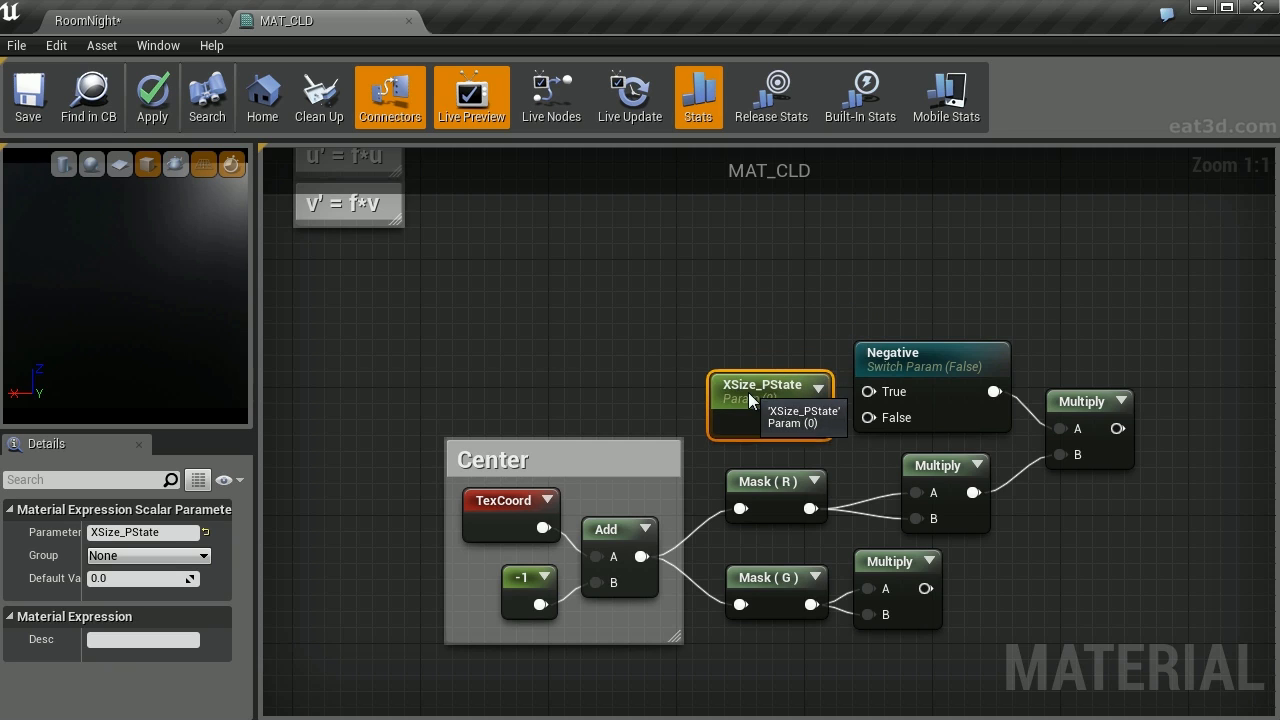
pyautogui.click(130, 578)
pyautogui.write('1')
pyautogui.press('Return')
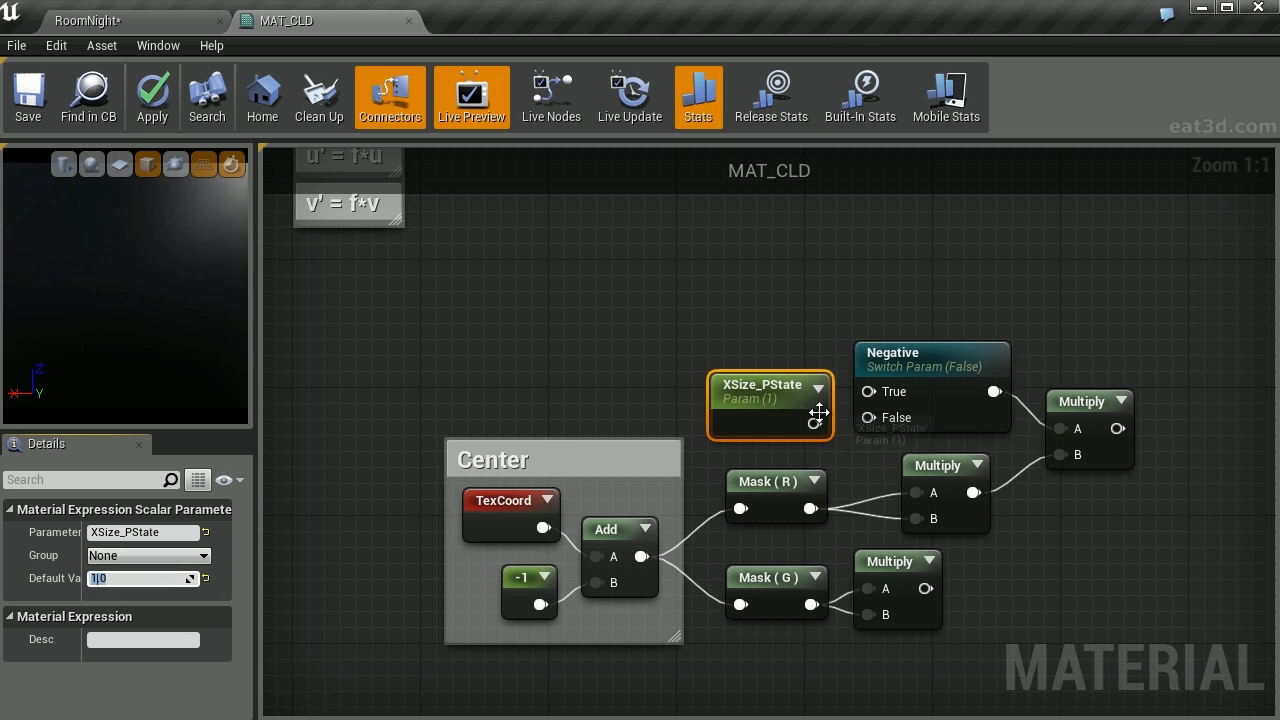
# - Create a second scalar parameter named XSize_NState for the switch's True input and align it above XSize_PState
pyautogui.rightClick(752, 272)
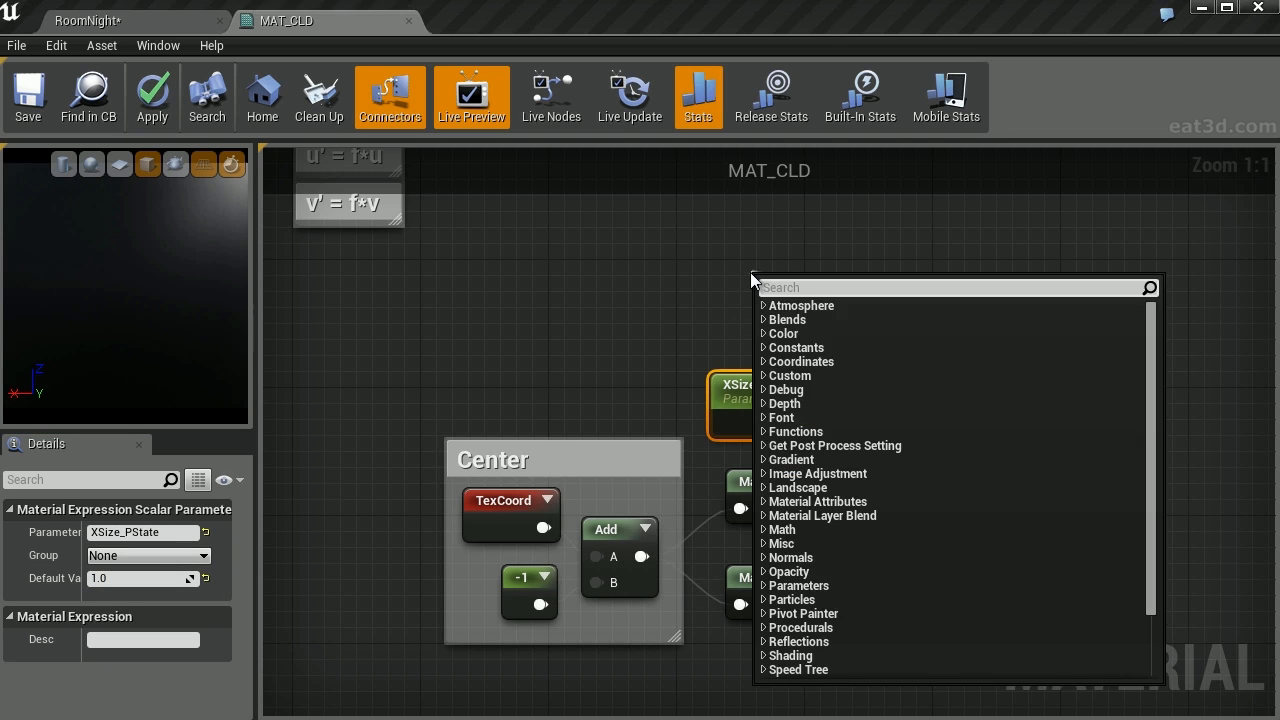
pyautogui.click(750, 272)
pyautogui.rightClick(782, 280)
pyautogui.click(858, 289)
pyautogui.write('XSize_NState')
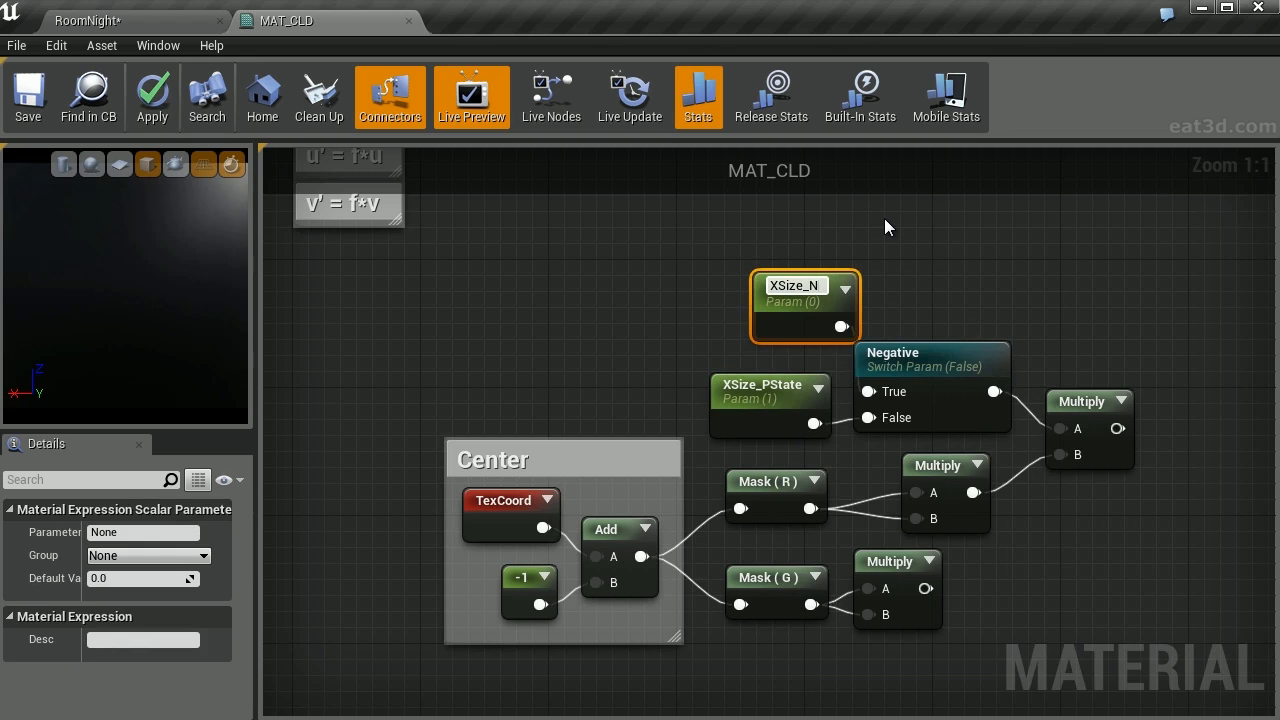
pyautogui.press('Return')
pyautogui.moveTo(820, 296); pyautogui.dragTo(766, 294)
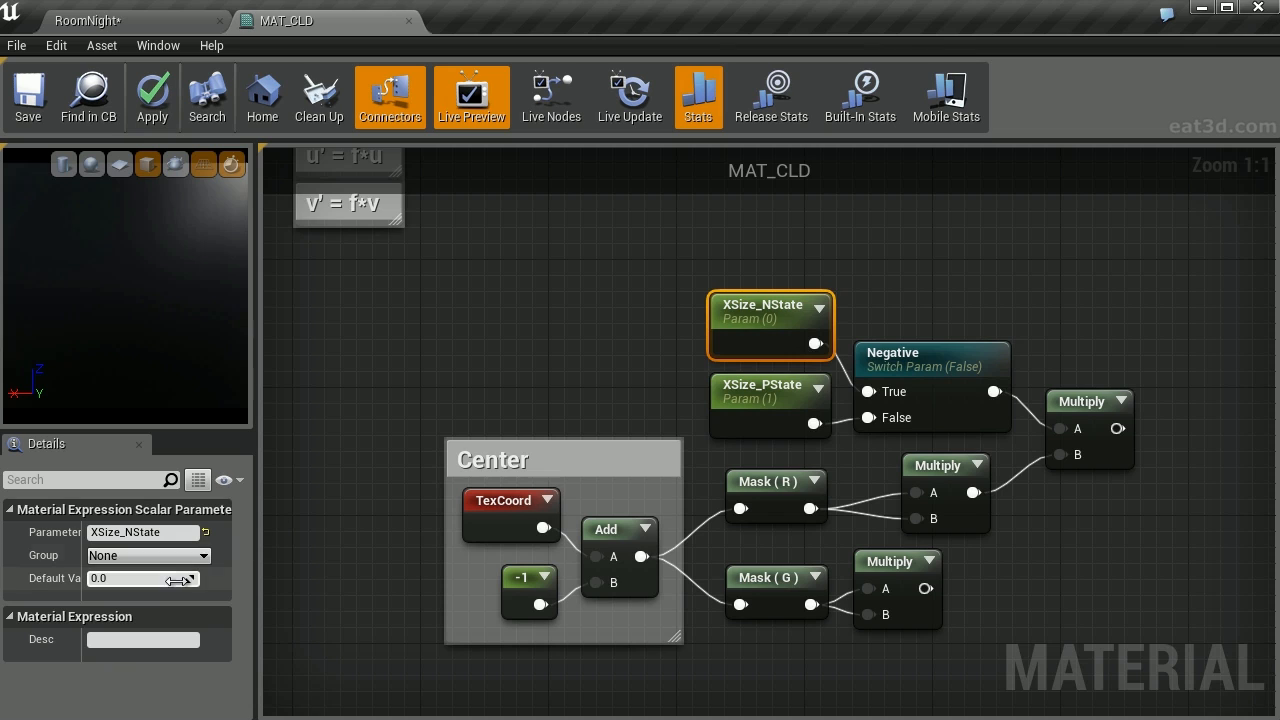
# - Set the XSize_NState default value to 0.25 and move the Negative switch up level with its two parameters
pyautogui.click(168, 580)
pyautogui.write('0.25')
pyautogui.press('Return')
pyautogui.moveTo(941, 366); pyautogui.dragTo(941, 335)
pyautogui.moveTo(1096, 327); pyautogui.dragTo(1017, 301, button='right')
# - Give the Multiply node fed by the Negative switch the description U
pyautogui.click(999, 383)
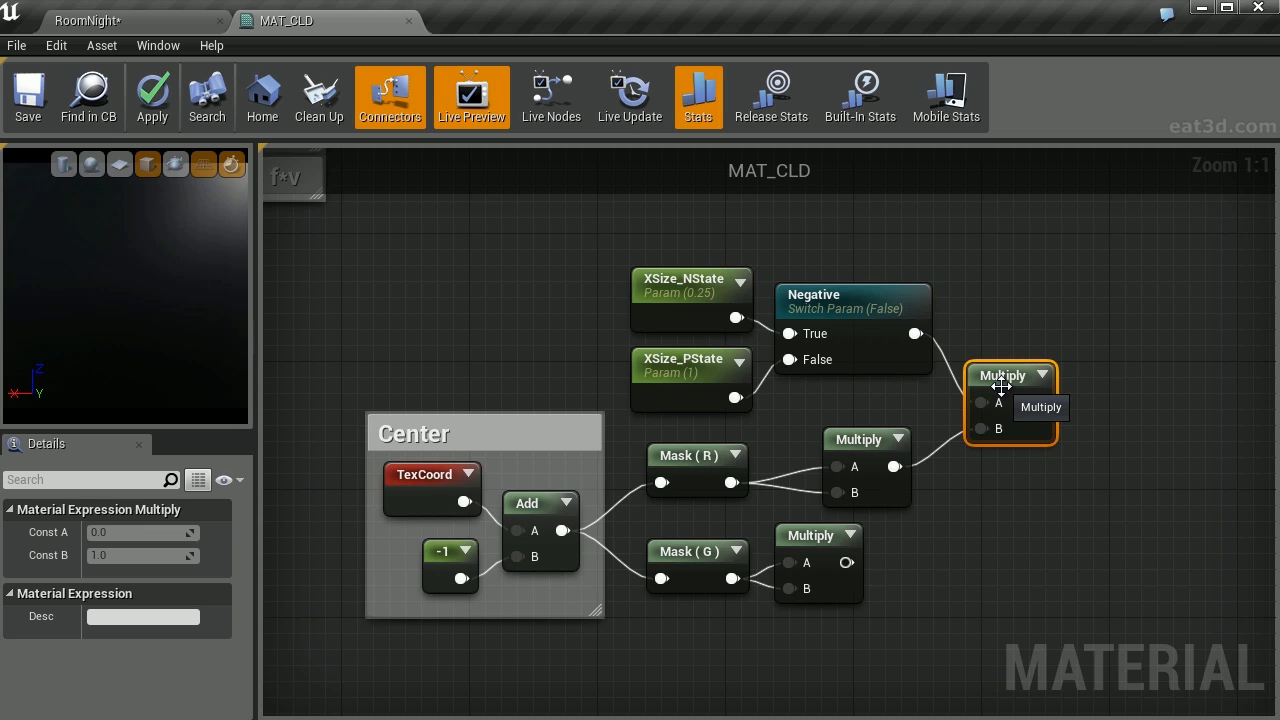
pyautogui.click(168, 617)
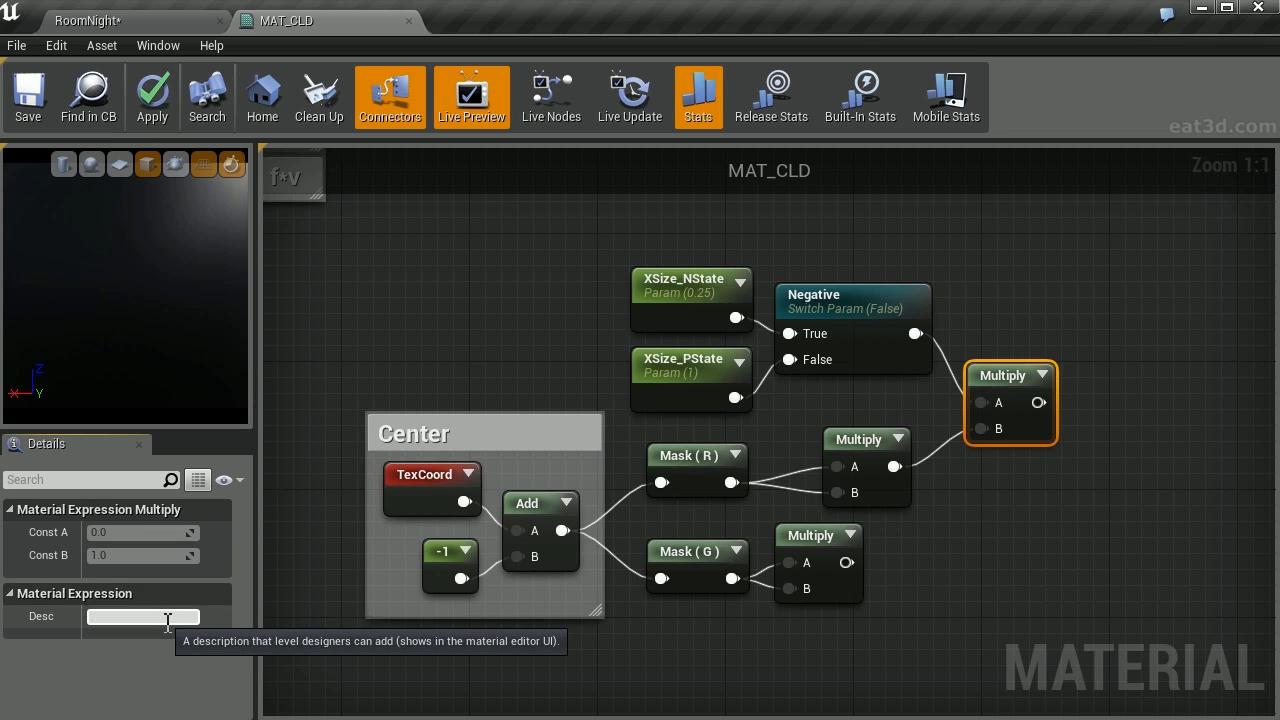
pyautogui.write('U')
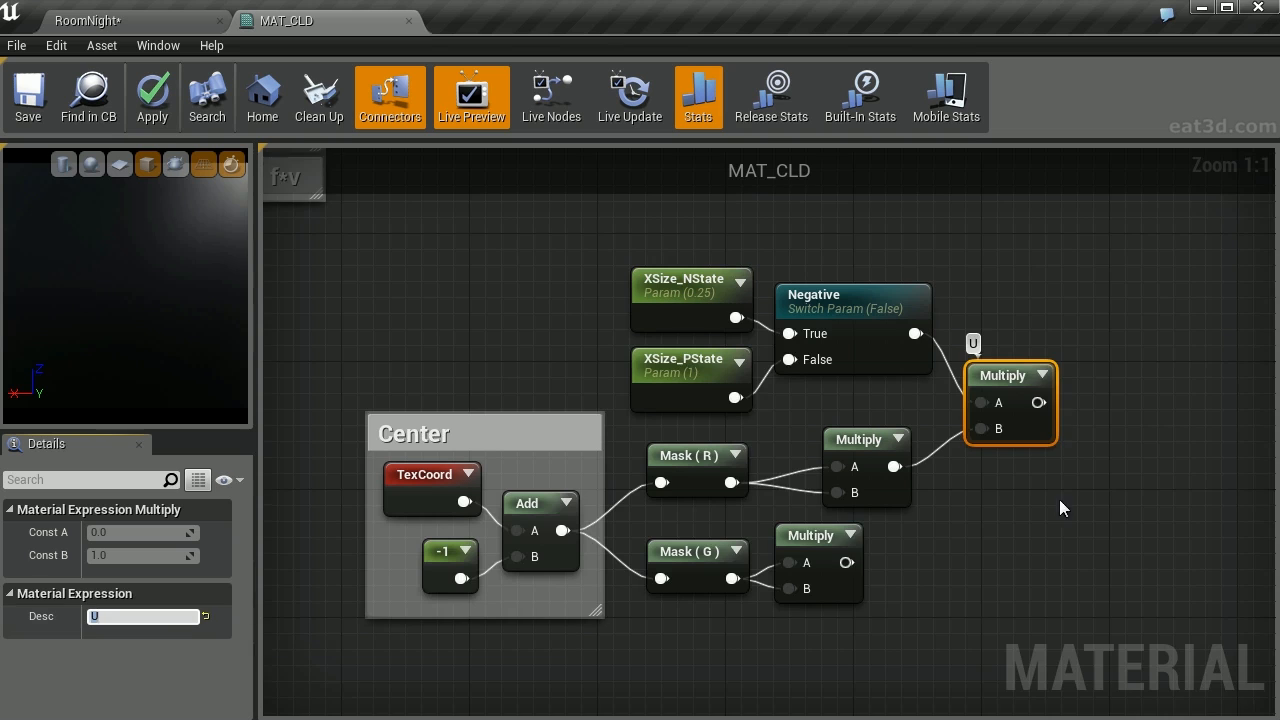
# - Duplicate the XSize parameters, the Negative switch and the U Multiply into the empty area below
pyautogui.moveTo(1059, 499); pyautogui.dragTo(1072, 415, button='right')
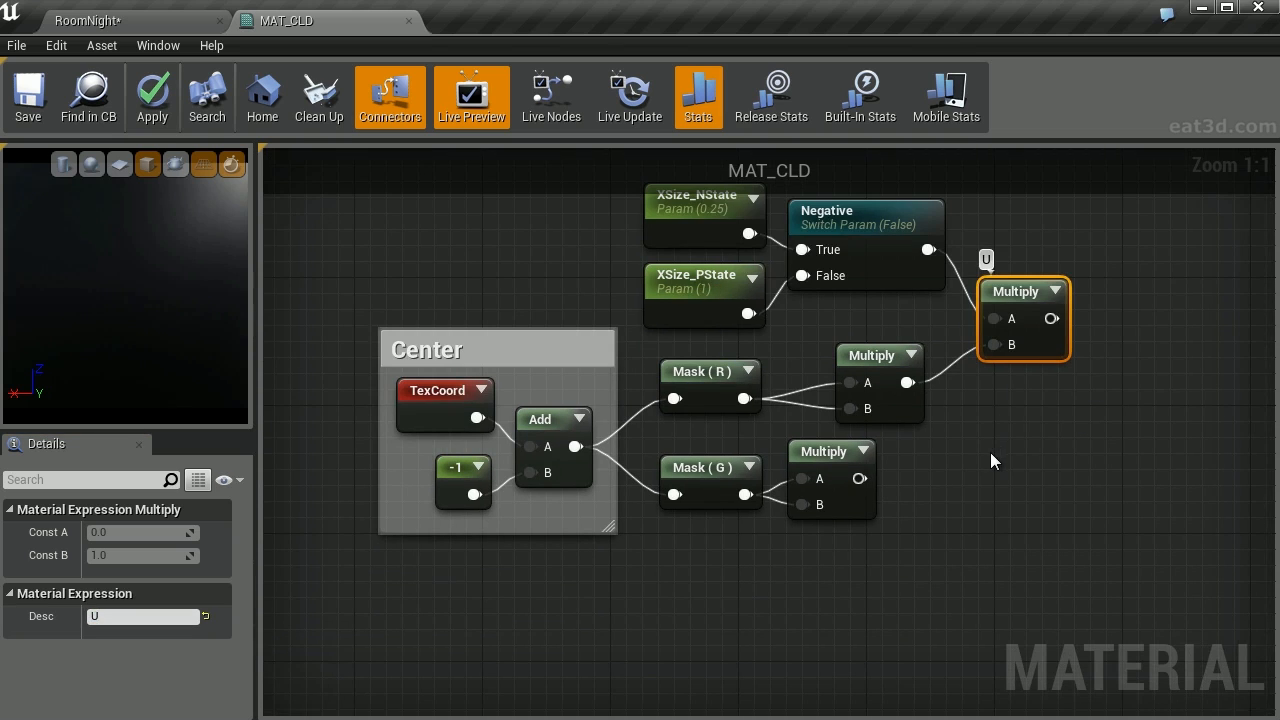
pyautogui.moveTo(1147, 213); pyautogui.dragTo(694, 320)
pyautogui.hotkey('ctrl', 'c')
pyautogui.hotkey('ctrl', 'v')
pyautogui.moveTo(1045, 488); pyautogui.dragTo(892, 338, button='right')
# - Move the copied switch and parameters below the copied Multiply and shift the switch's link to its B input
pyautogui.click(857, 469)
pyautogui.keyDown('ctrl'); pyautogui.click(740, 430); pyautogui.keyUp('ctrl')
pyautogui.keyDown('ctrl'); pyautogui.click(740, 510); pyautogui.keyUp('ctrl')
pyautogui.moveTo(877, 490); pyautogui.dragTo(813, 632)
pyautogui.keyDown('ctrl'); pyautogui.moveTo(1040, 537); pyautogui.dragTo(1036, 562); pyautogui.keyUp('ctrl')
# - Describe the copied Multiply as V, move the copied group under the G branch and wire the squared G result into input A
pyautogui.click(1024, 540)
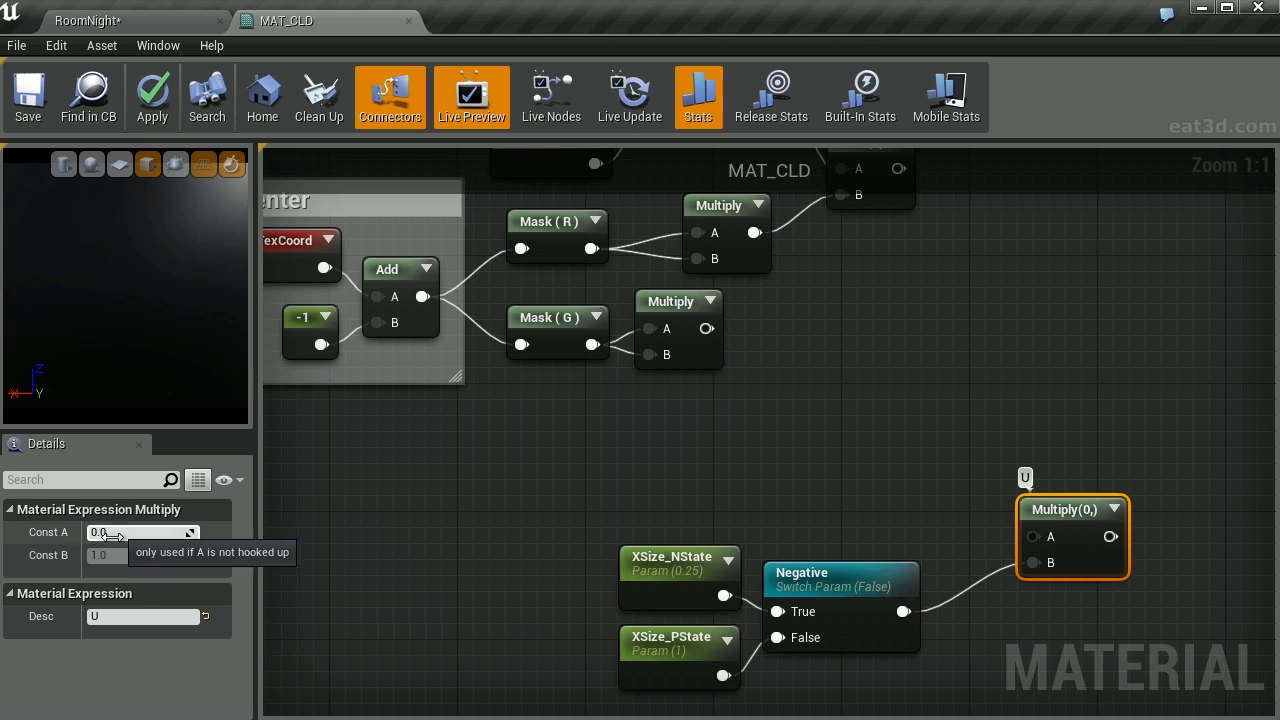
pyautogui.press('Return')
pyautogui.moveTo(724, 487); pyautogui.dragTo(1052, 632)
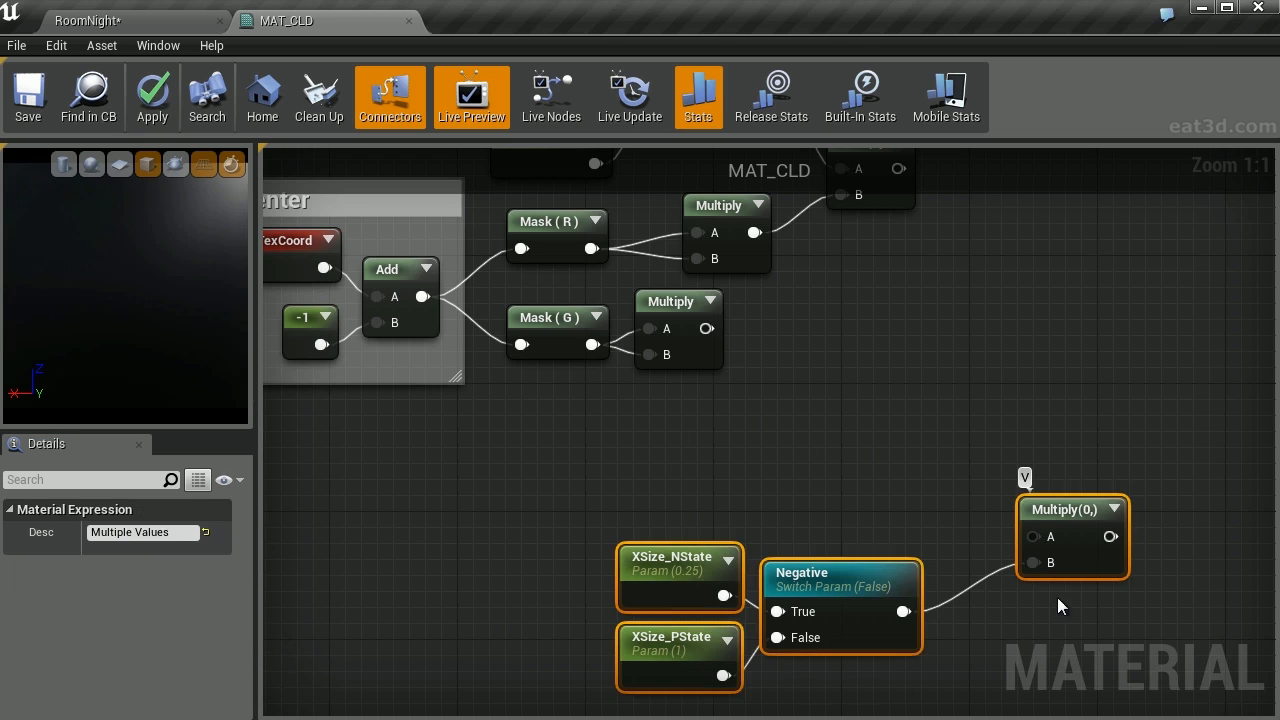
pyautogui.moveTo(1072, 526); pyautogui.dragTo(880, 366)
pyautogui.moveTo(773, 478); pyautogui.dragTo(803, 573, button='right')
pyautogui.moveTo(870, 473); pyautogui.dragTo(738, 424)
# - Align the lower Negative switch and its two parameters with the matching nodes of the upper branch
pyautogui.click(651, 520)
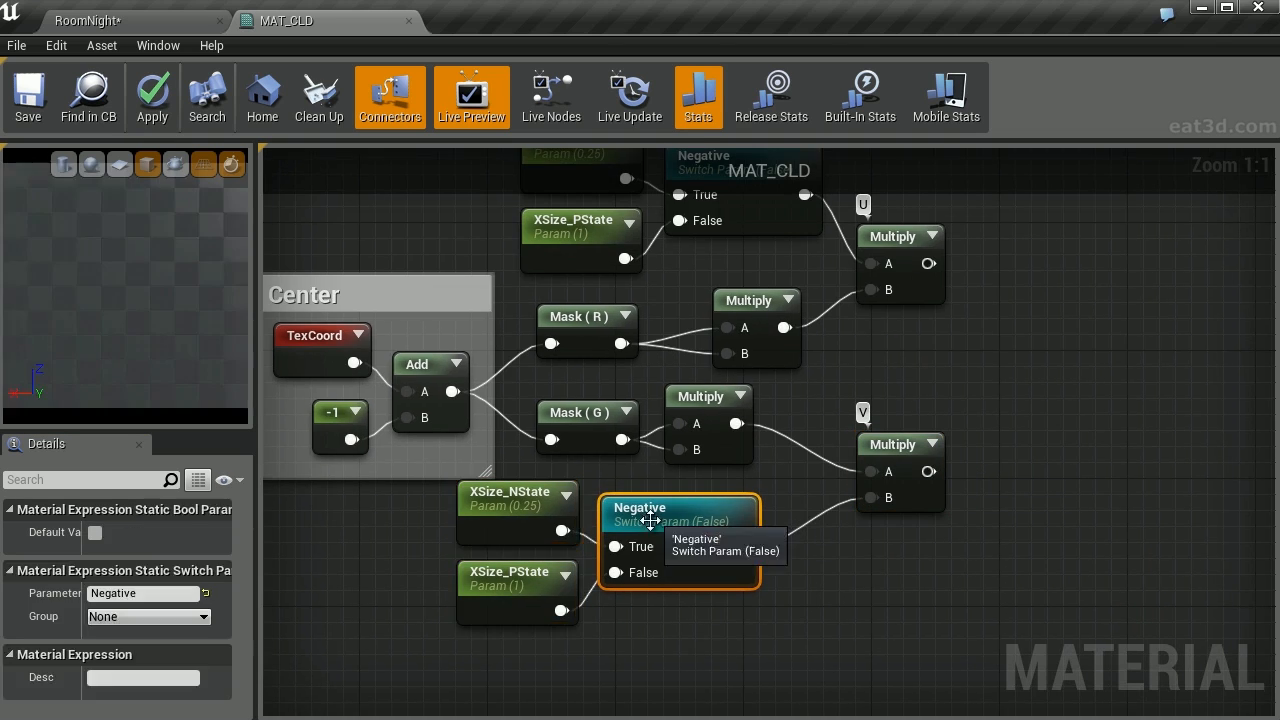
pyautogui.keyDown('ctrl'); pyautogui.click(542, 508); pyautogui.keyUp('ctrl')
pyautogui.keyDown('ctrl'); pyautogui.click(544, 586); pyautogui.keyUp('ctrl')
pyautogui.moveTo(674, 516); pyautogui.dragTo(738, 517)
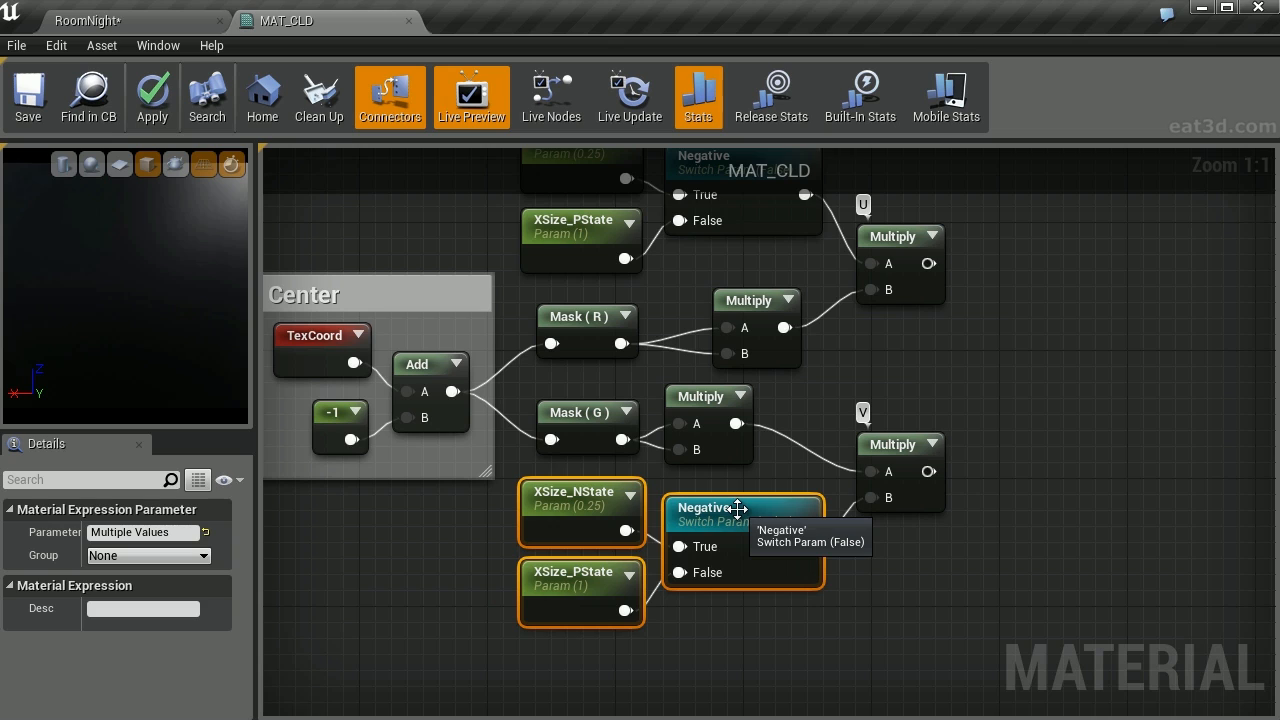
# - Rename the lower branch's parameters to YSize_NState and YSize_PState
pyautogui.click(539, 501)
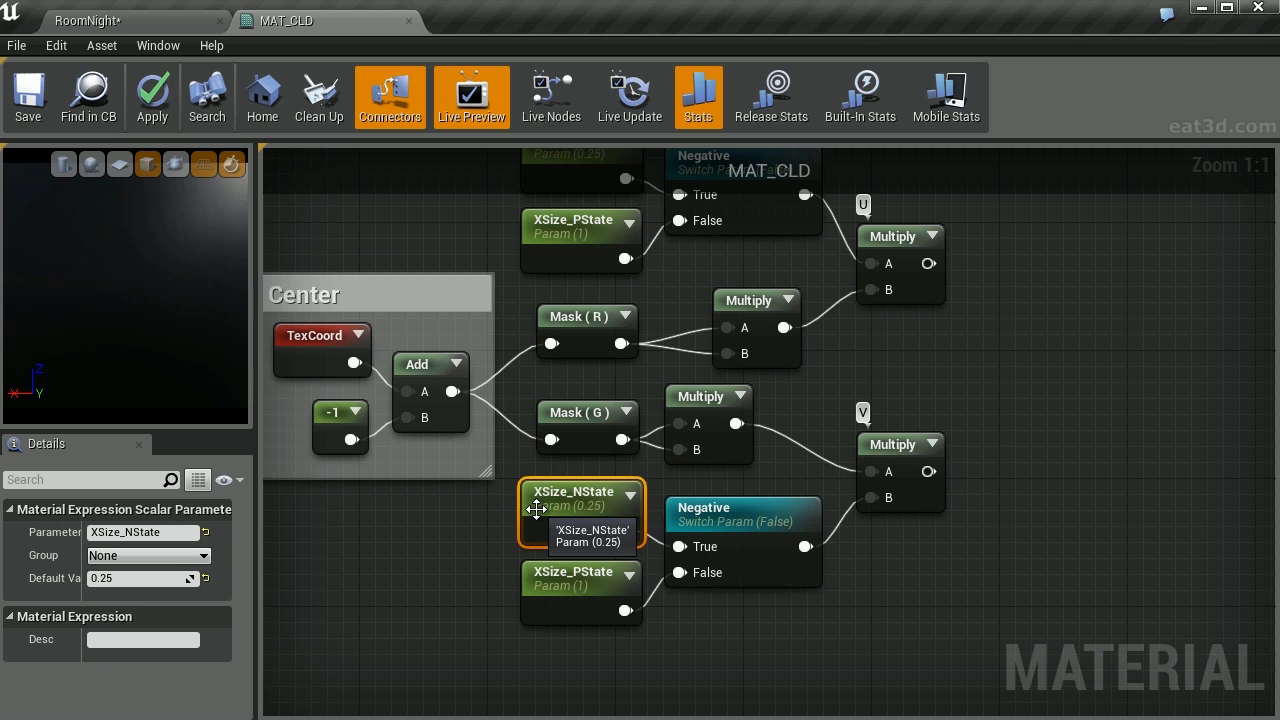
pyautogui.moveTo(98, 532)
pyautogui.mouseDown()
pyautogui.moveTo(69, 529)
pyautogui.moveTo(89, 532)
pyautogui.mouseUp()
pyautogui.write('Y')
pyautogui.click(547, 583)
pyautogui.write('Y')
pyautogui.press('Return')
# - Compare the r2 formula in the comments with the finished U and V branches of the graph
pyautogui.scroll(-3, 886, 386)
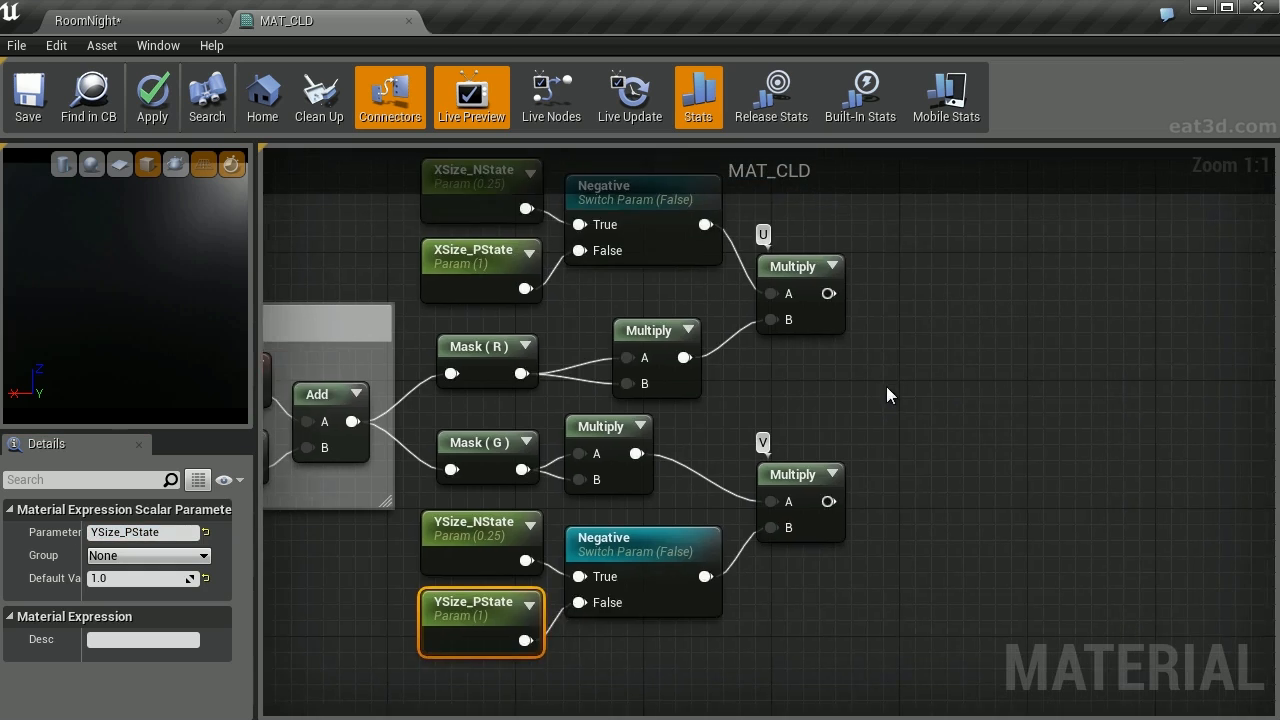
pyautogui.click(826, 409)
pyautogui.moveTo(826, 409); pyautogui.dragTo(852, 384, button='right')
pyautogui.scroll(2, 790, 450)
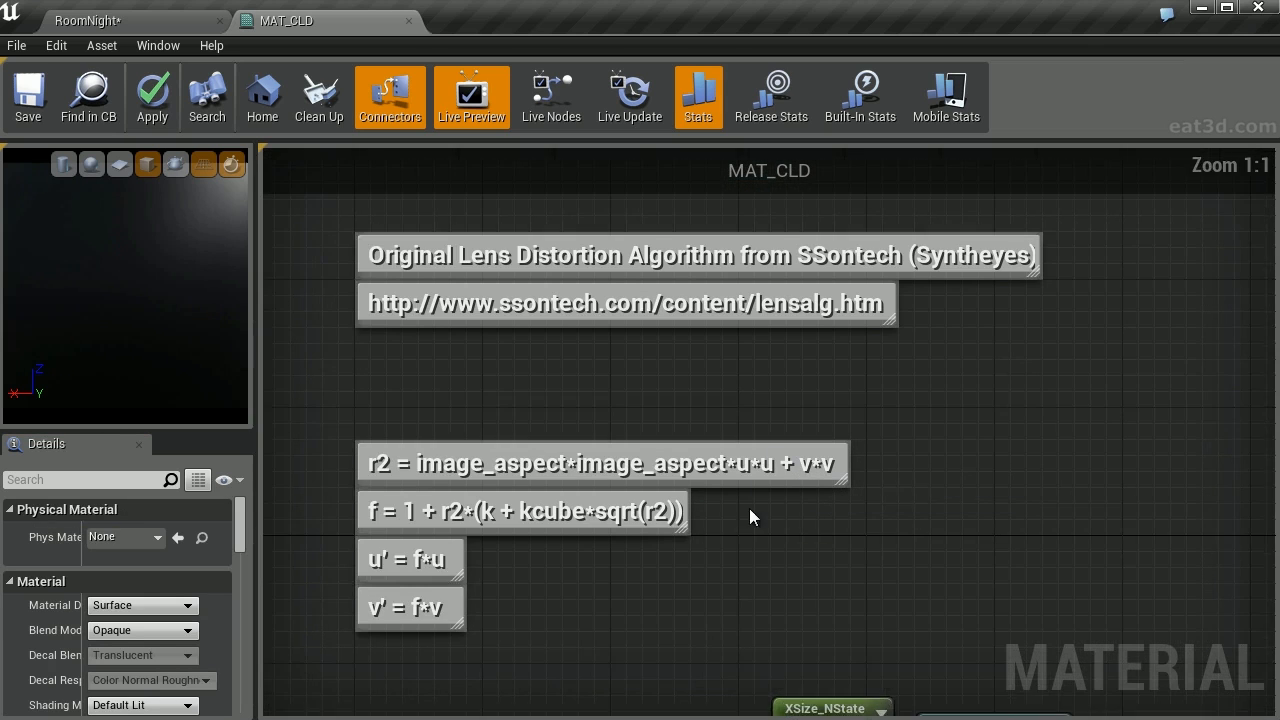
pyautogui.moveTo(749, 508); pyautogui.dragTo(739, 463, button='right')
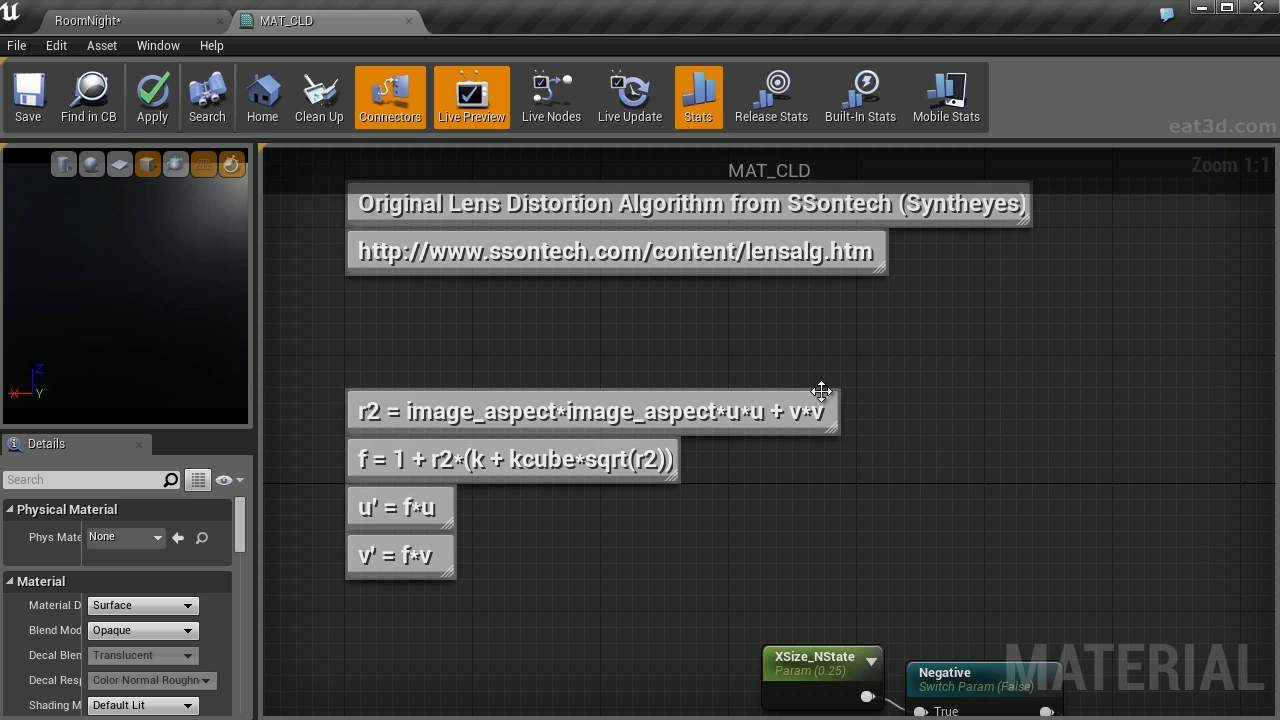
pyautogui.moveTo(890, 498); pyautogui.dragTo(826, 253, button='right')
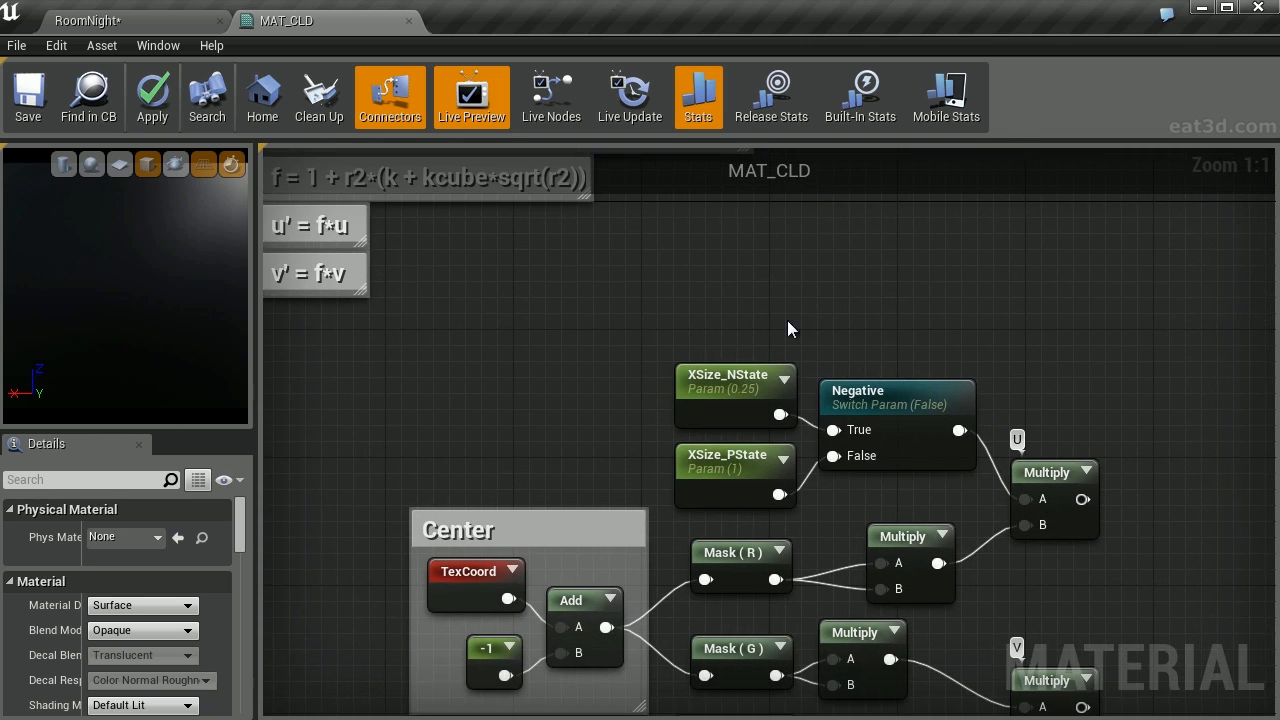
pyautogui.click(906, 535)
pyautogui.moveTo(828, 284); pyautogui.dragTo(936, 486, button='right')
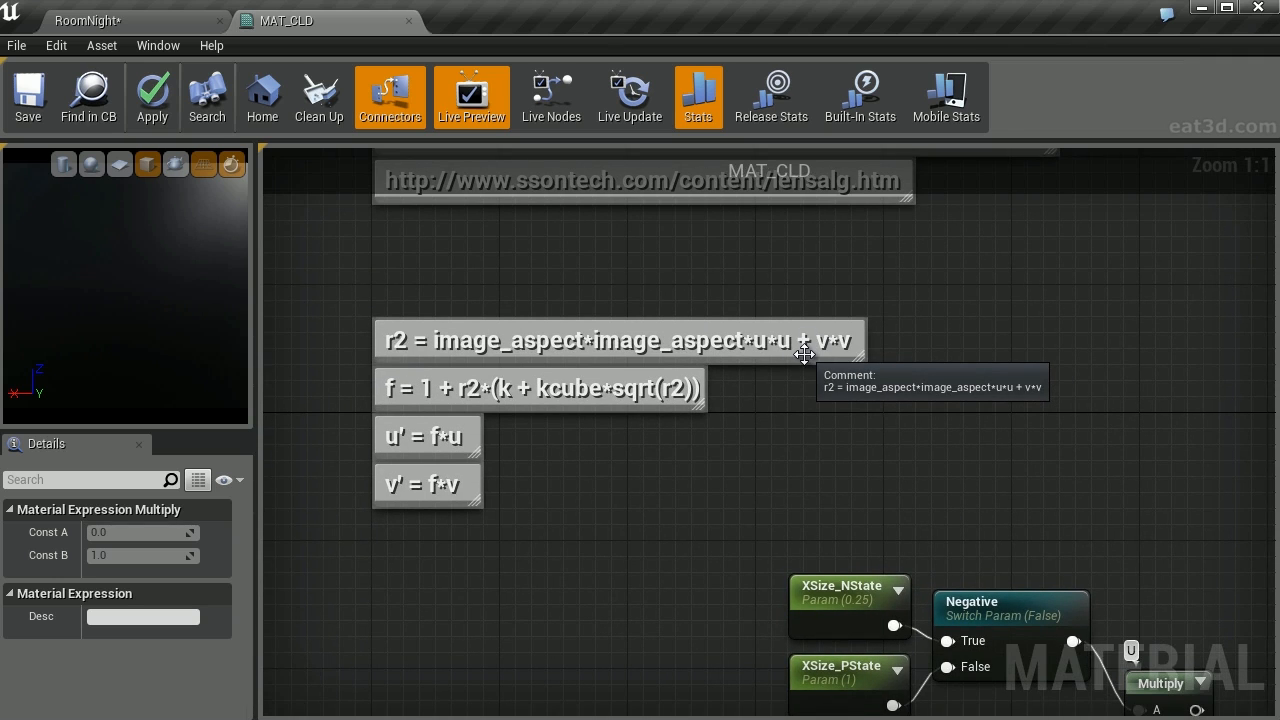
# - Sum the U and V Multiply outputs in a new Add node placed between them and start previewing that node
pyautogui.moveTo(1104, 505); pyautogui.dragTo(987, 450, button='right')
pyautogui.click(884, 411)
pyautogui.press('a')
pyautogui.click(880, 416)
pyautogui.moveTo(905, 459); pyautogui.dragTo(804, 351)
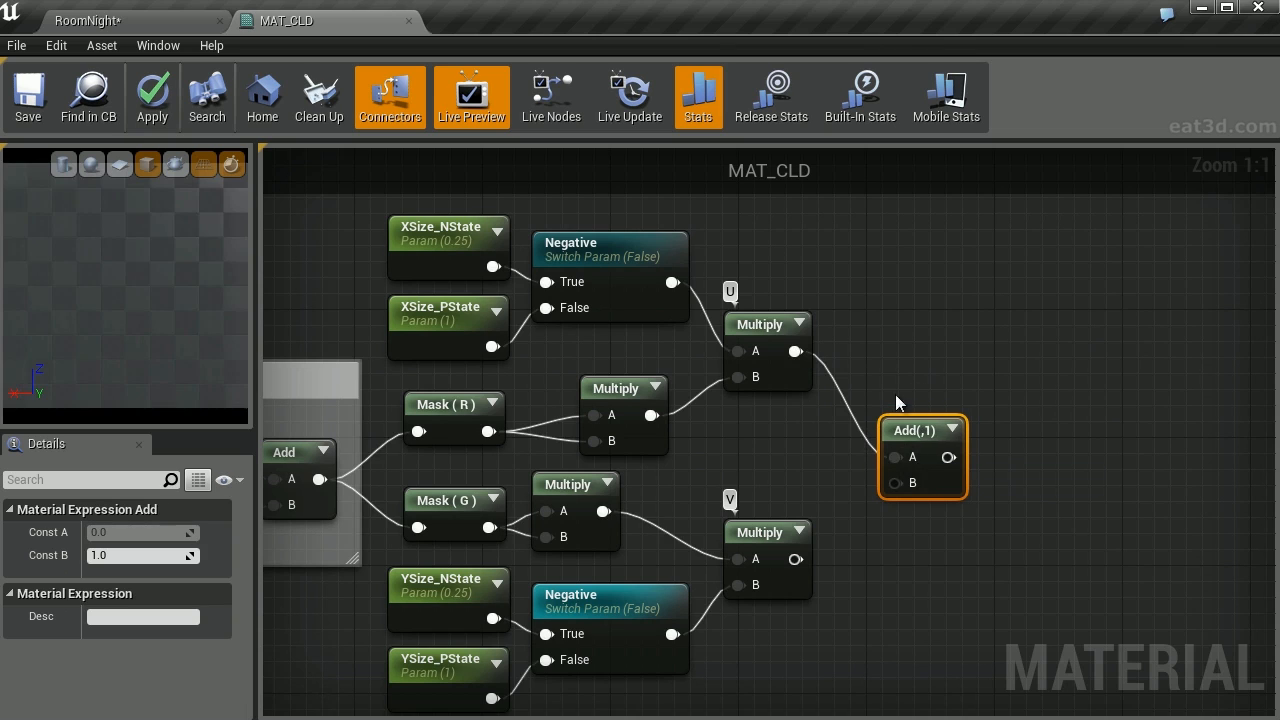
pyautogui.moveTo(897, 483); pyautogui.dragTo(795, 559)
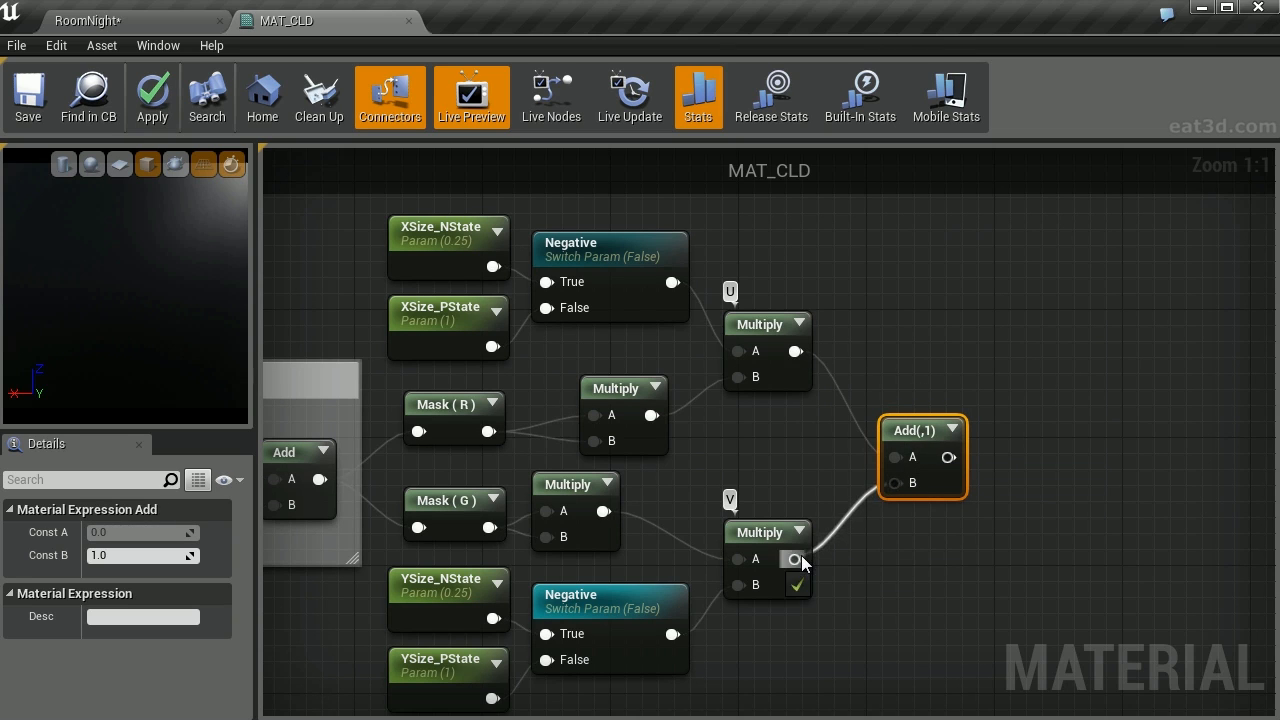
pyautogui.moveTo(897, 441); pyautogui.dragTo(900, 415)
pyautogui.rightClick(911, 407)
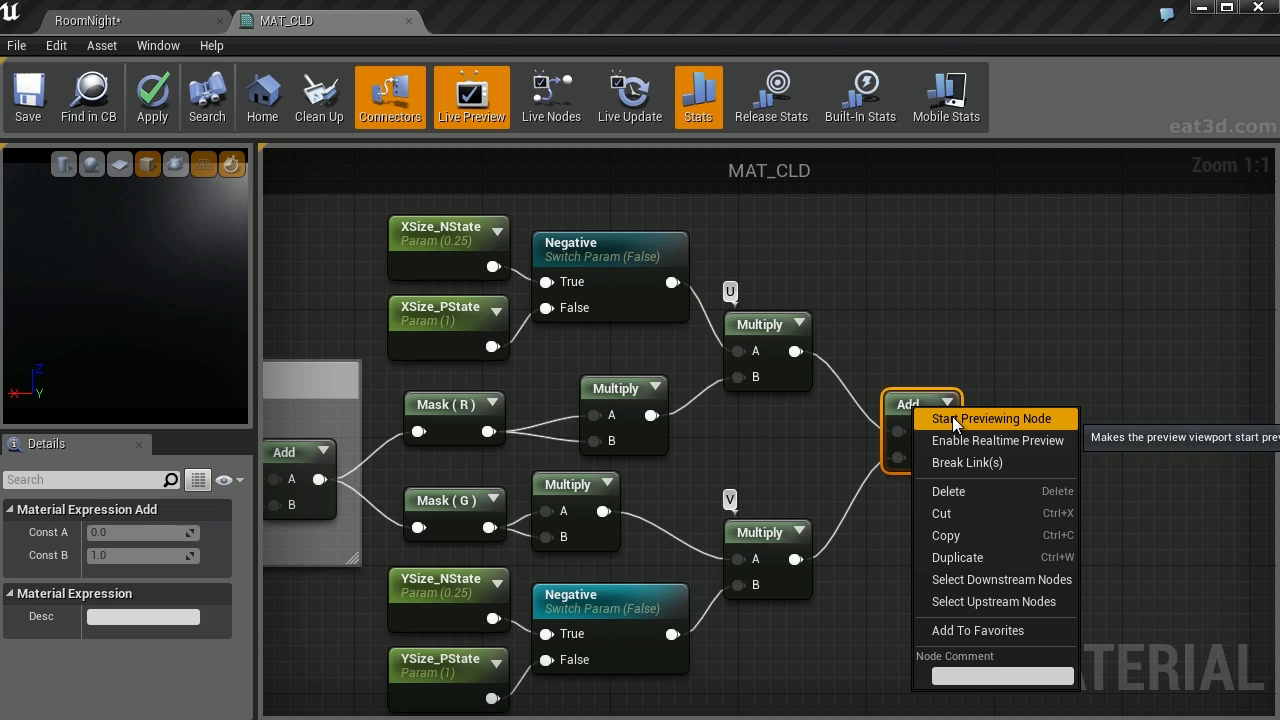
pyautogui.click(952, 418)
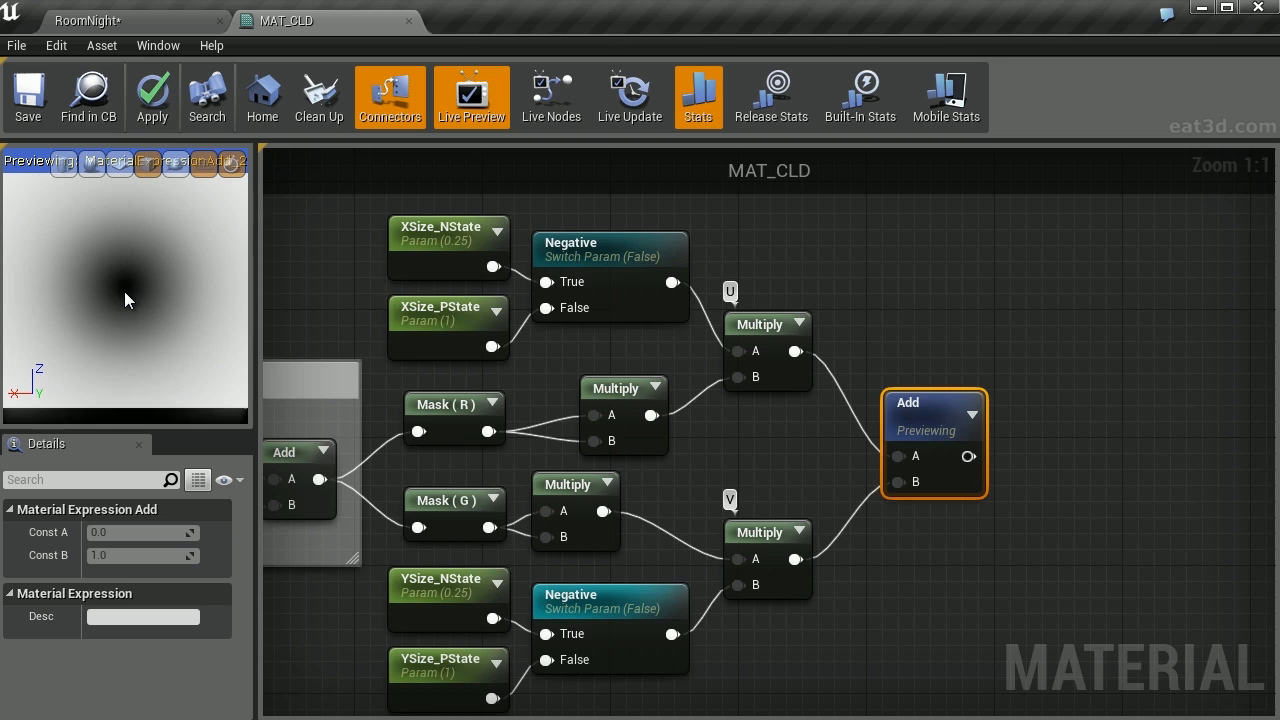
# - Enclose the masks, size parameters, switches, Multiply nodes and final Add in a comment box titled "r2 :: Function"
pyautogui.scroll(-4, 920, 262)
pyautogui.moveTo(922, 260)
pyautogui.mouseDown(button='right')
pyautogui.moveTo(969, 309)
pyautogui.moveTo(932, 350)
pyautogui.mouseUp(button='right')
pyautogui.keyDown('ctrl'); pyautogui.moveTo(1011, 311); pyautogui.dragTo(668, 605); pyautogui.keyUp('ctrl')
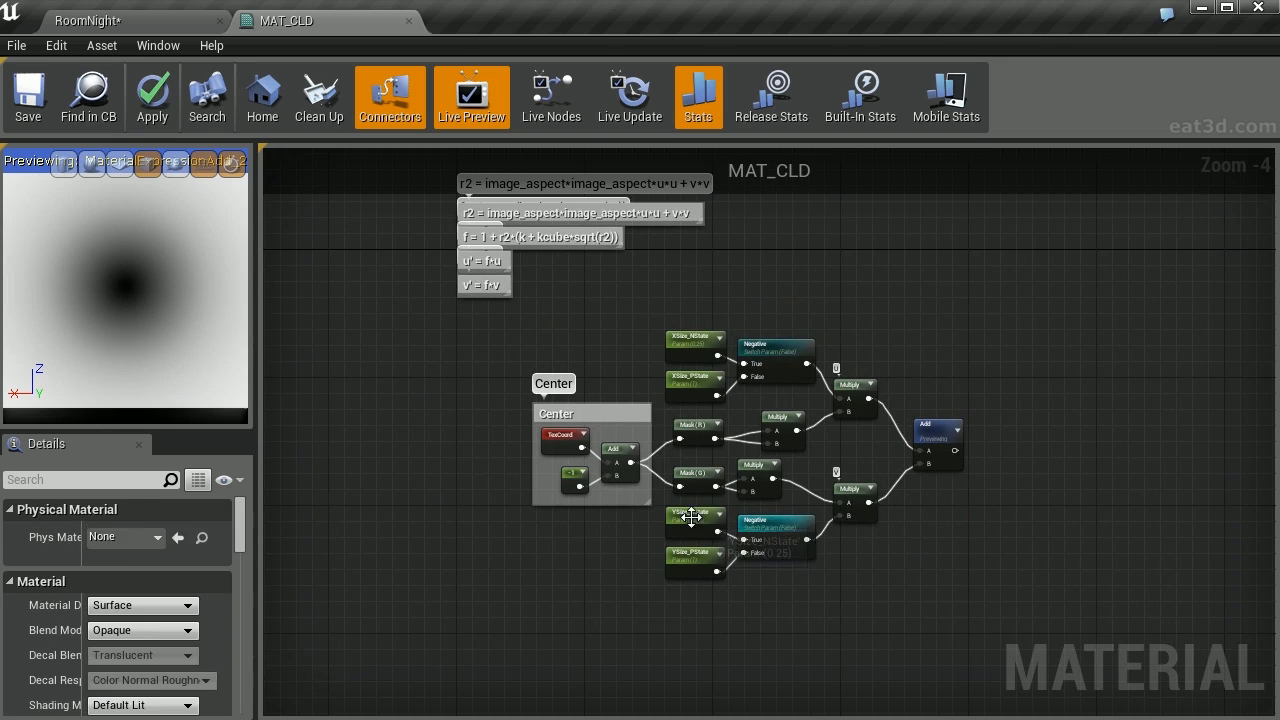
pyautogui.moveTo(936, 434); pyautogui.dragTo(952, 434)
pyautogui.scroll(1, 781, 361)
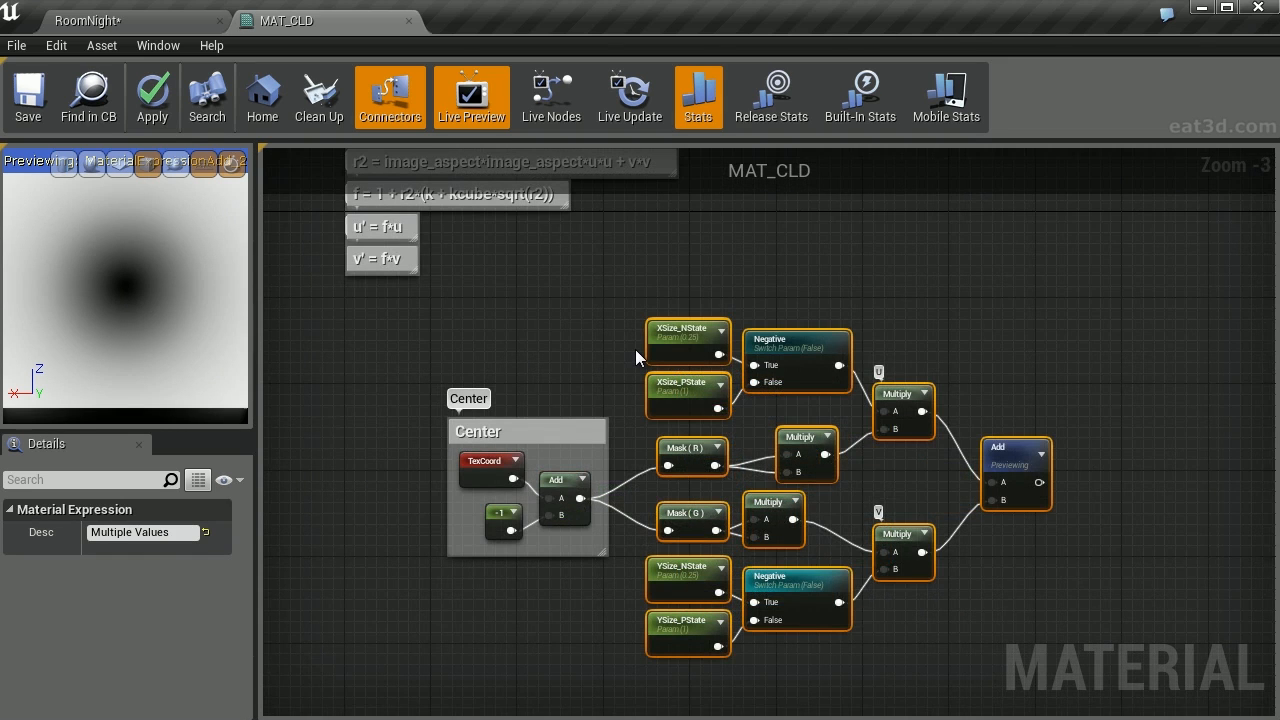
pyautogui.press('c')
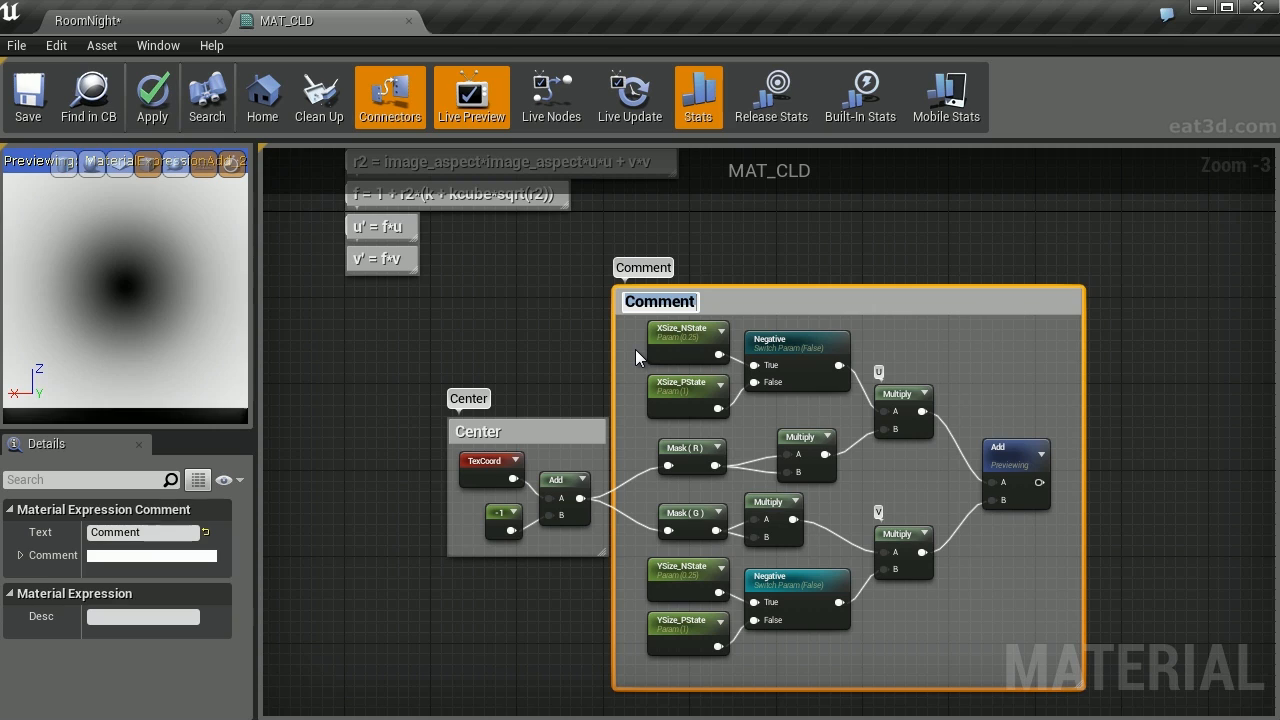
pyautogui.write('r2')
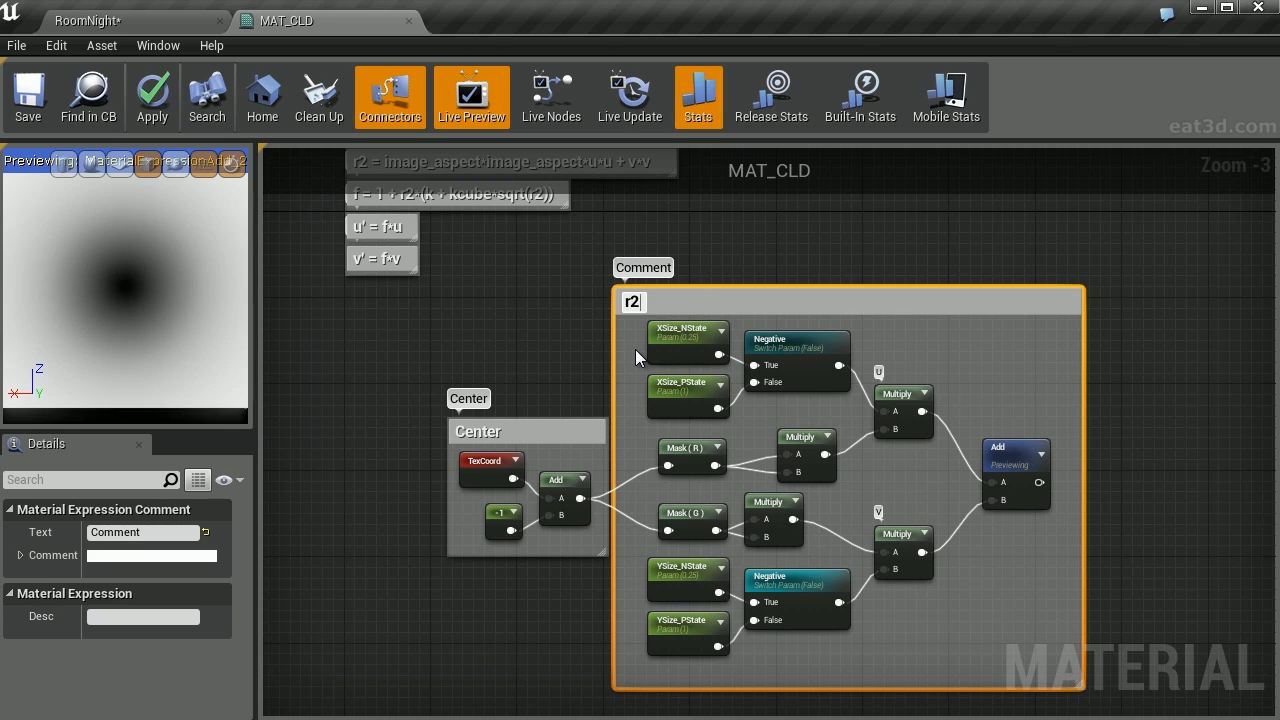
pyautogui.write(' :: Function')
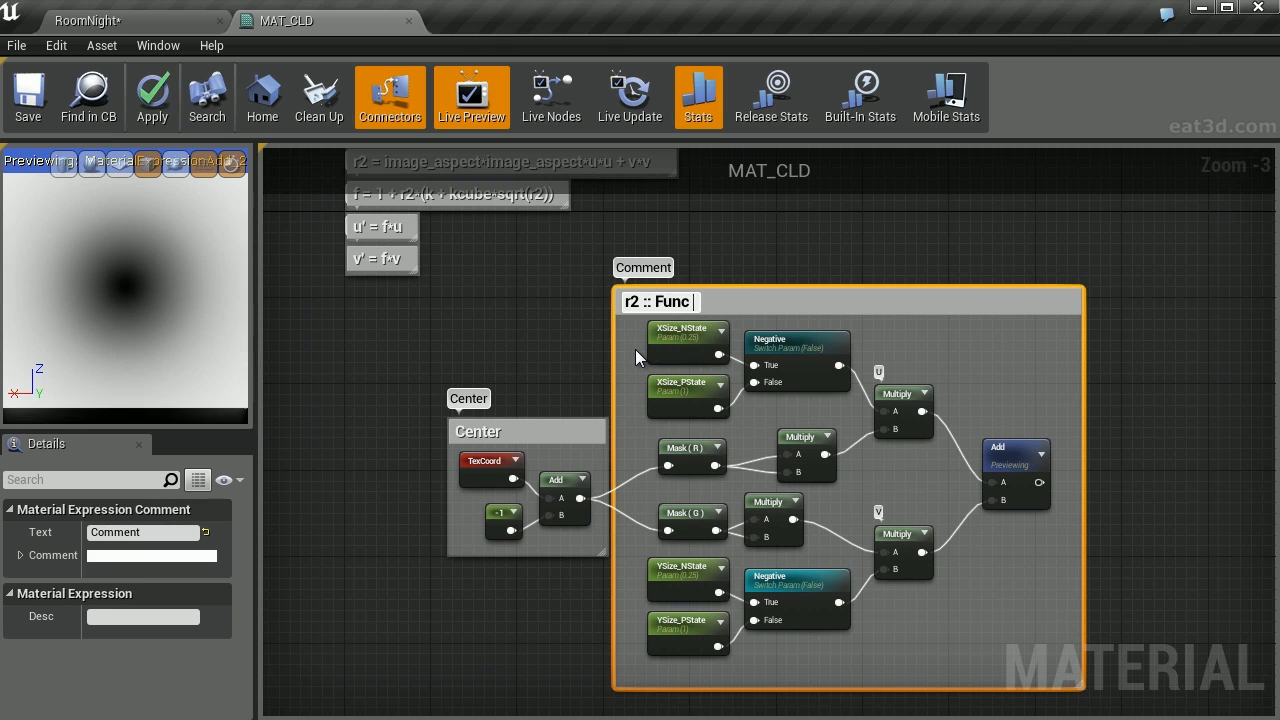
pyautogui.press('Return')
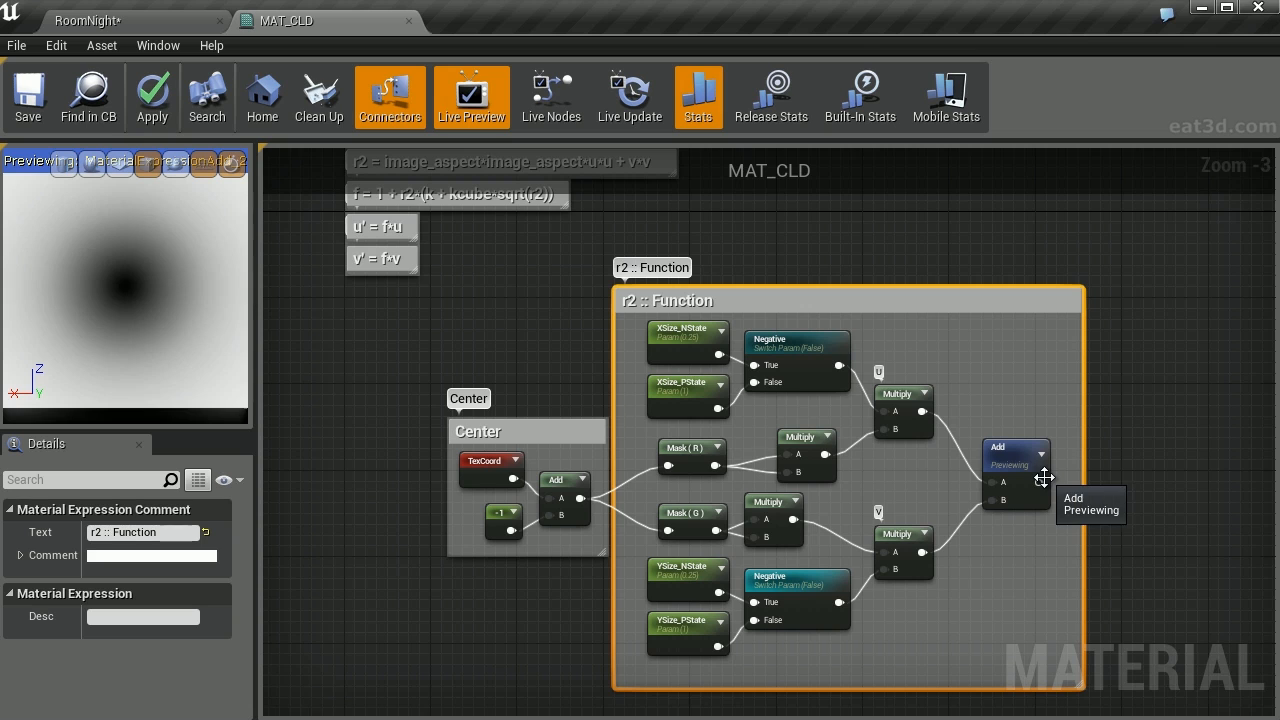
pyautogui.moveTo(1140, 363); pyautogui.dragTo(1160, 475, button='right')
pyautogui.scroll(3, 476, 350)
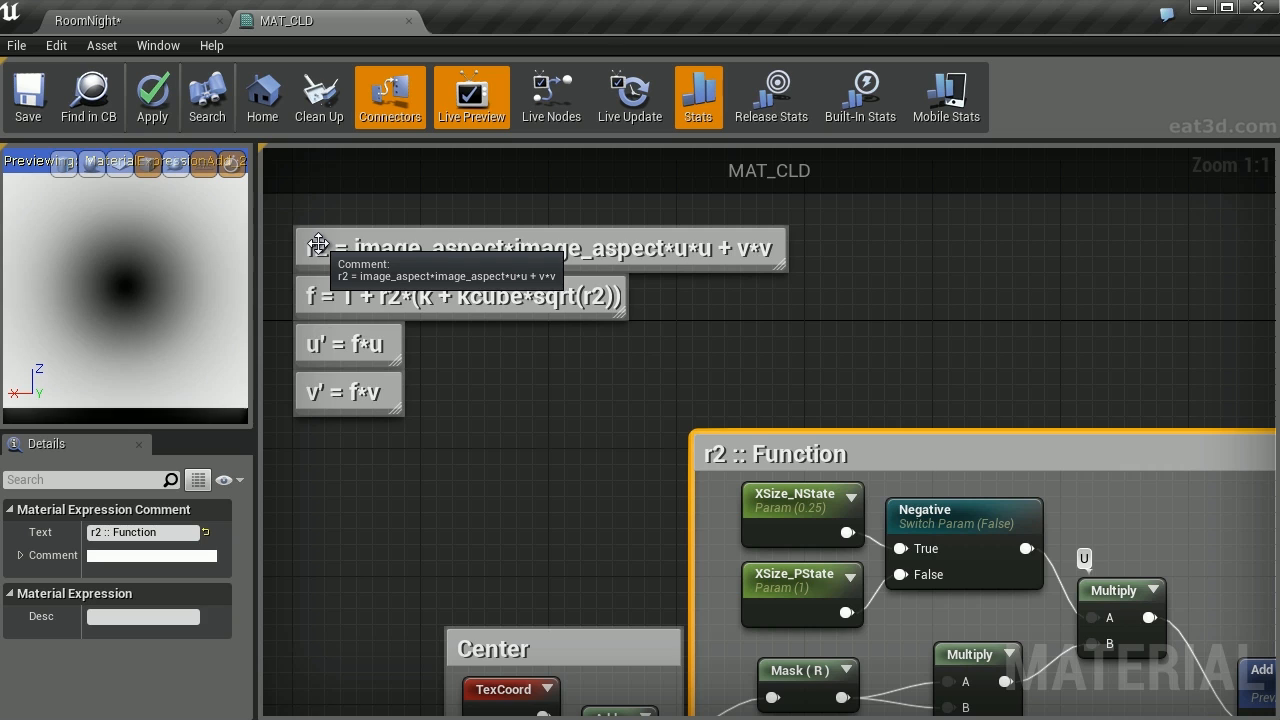
pyautogui.scroll(-3, 547, 318)
pyautogui.moveTo(547, 318); pyautogui.dragTo(472, 282, button='right')
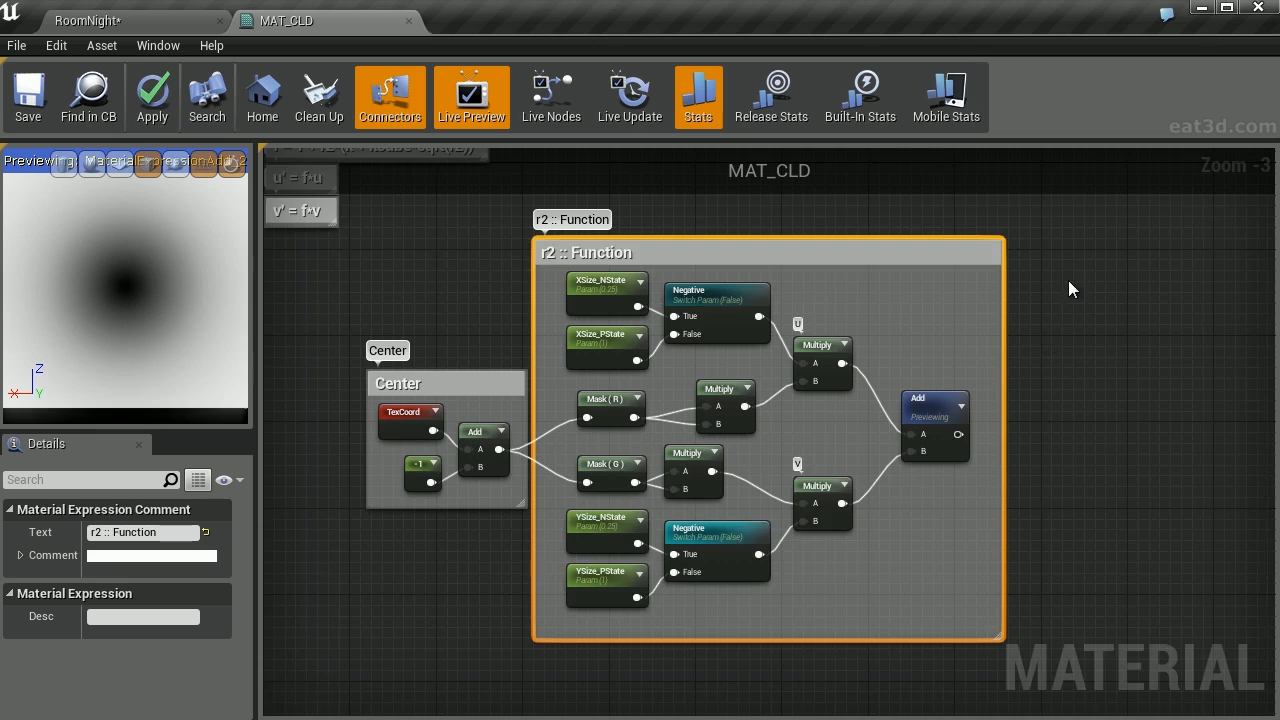
# - Add a SquareRoot node beyond the r2 :: Function box and feed the r2 Add output into it
pyautogui.moveTo(733, 223); pyautogui.dragTo(874, 355, button='right')
pyautogui.scroll(1, 498, 280)
pyautogui.scroll(2, 498, 280)
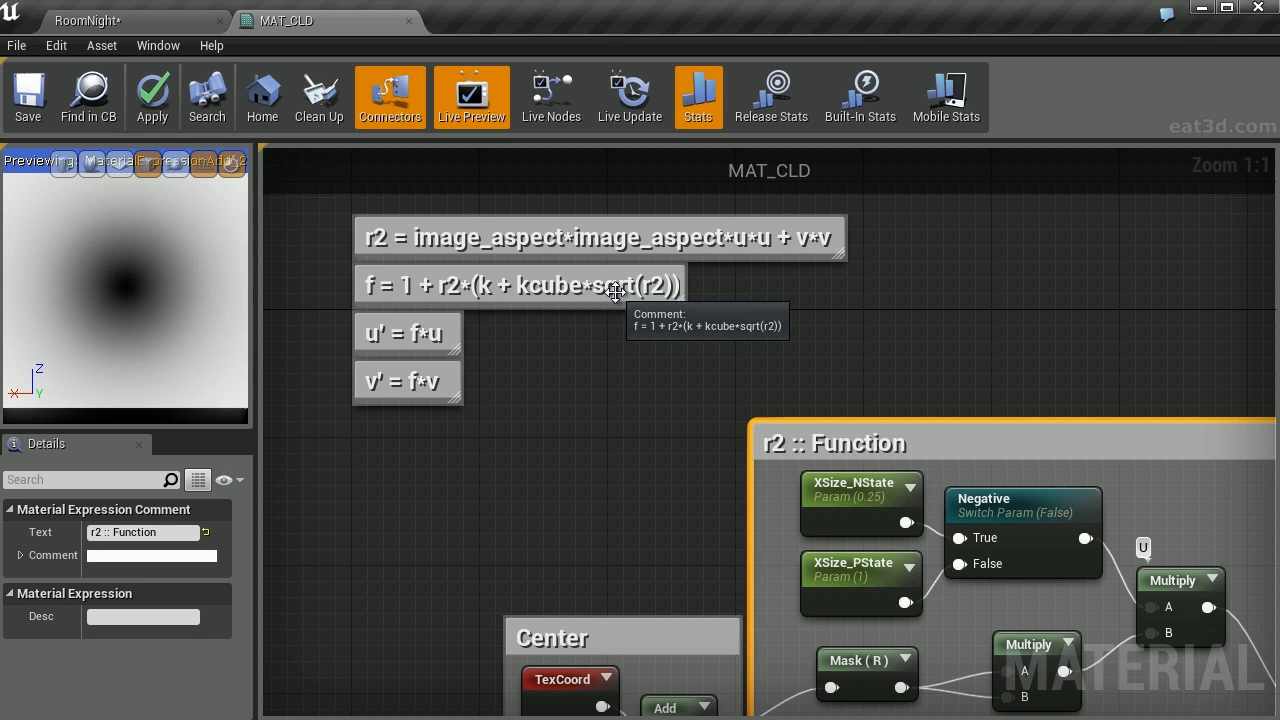
pyautogui.moveTo(673, 460); pyautogui.dragTo(372, 190, button='right')
pyautogui.scroll(-2, 600, 387)
pyautogui.moveTo(1118, 432); pyautogui.dragTo(935, 452, button='right')
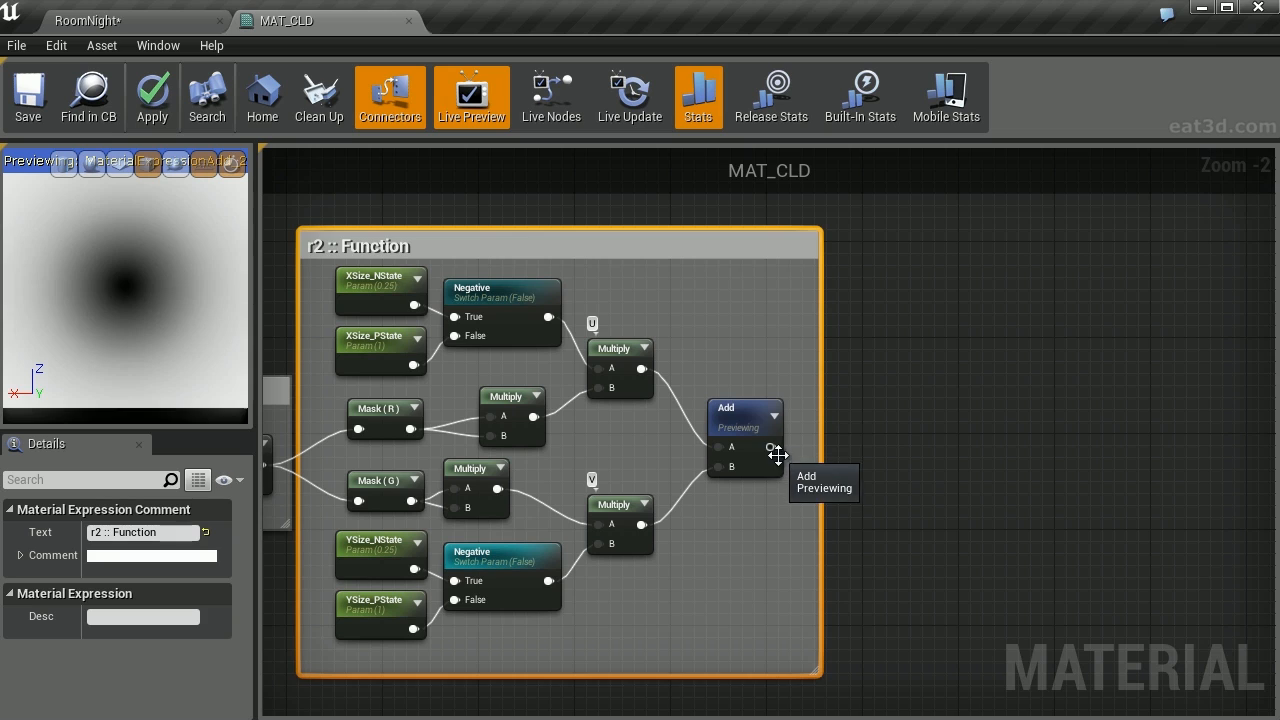
pyautogui.rightClick(890, 435)
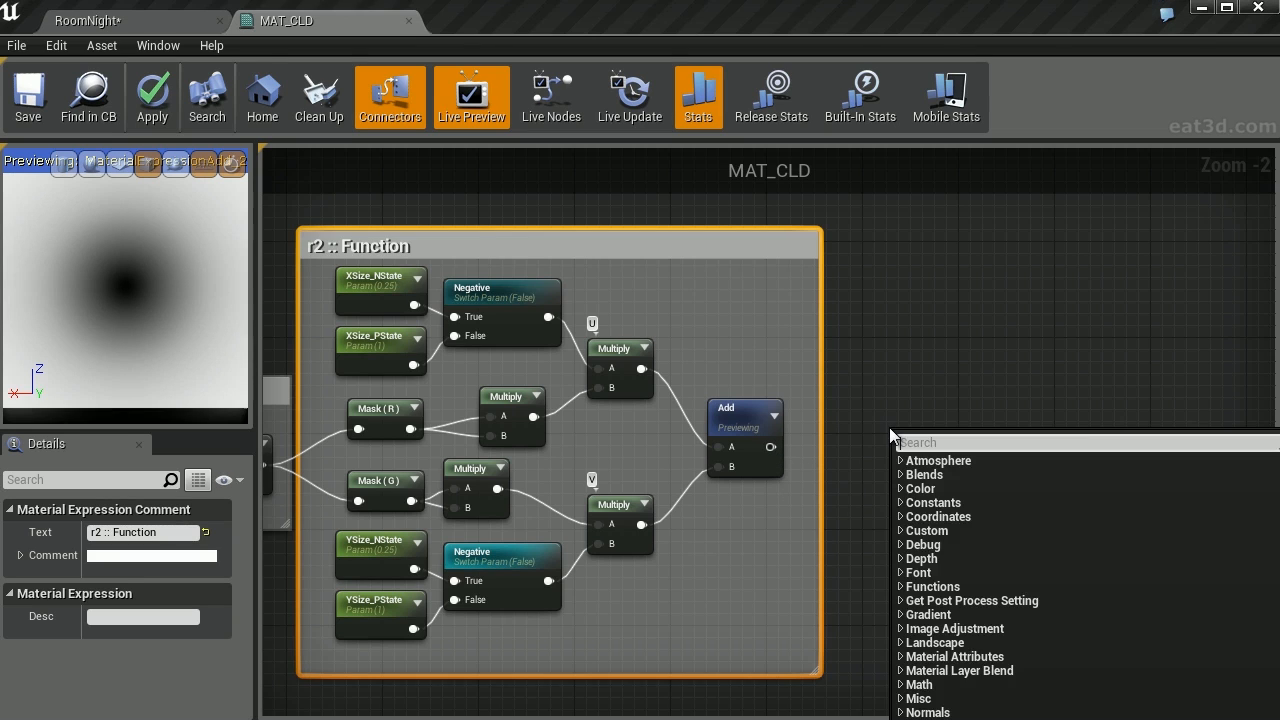
pyautogui.write('sqrt')
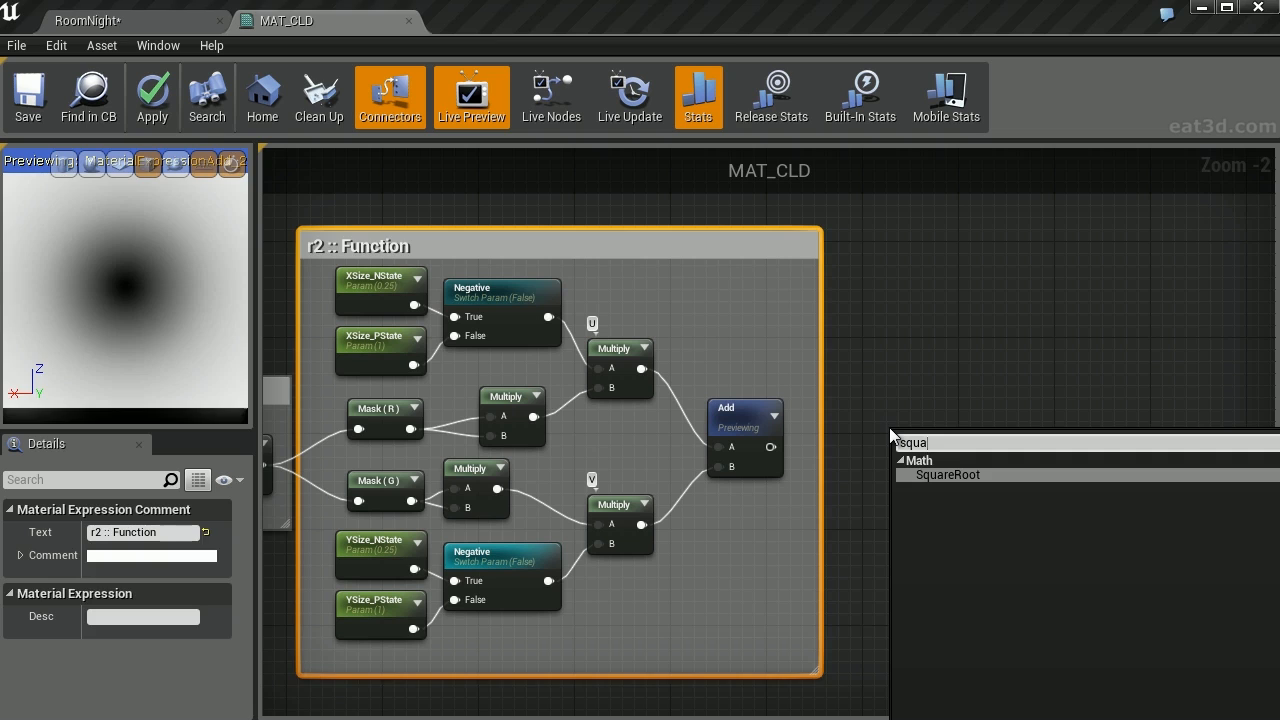
pyautogui.press('Return')
pyautogui.moveTo(770, 447); pyautogui.dragTo(1002, 595)
# - Check the kcube*sqrt(r2) part of the f formula and place a Multiply node beside the Sqrt node
pyautogui.moveTo(1009, 467); pyautogui.dragTo(1161, 642, button='right')
pyautogui.scroll(-1, 829, 477)
pyautogui.scroll(3, 510, 374)
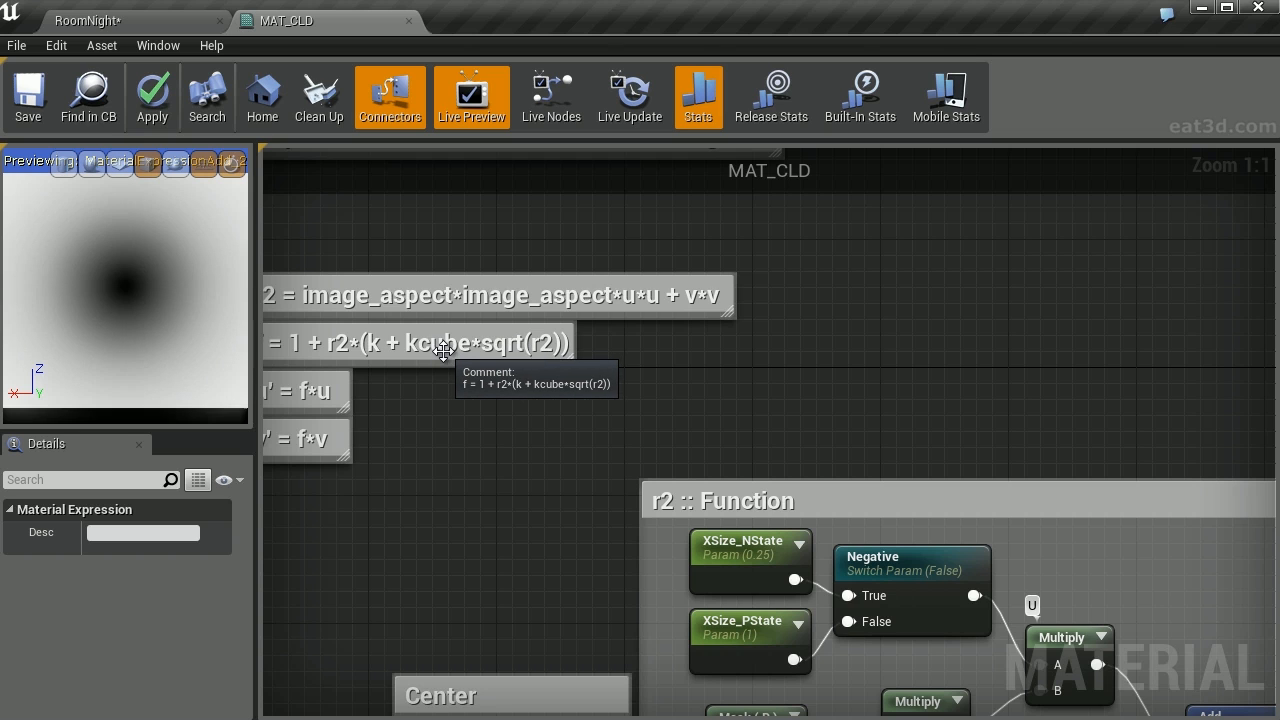
pyautogui.moveTo(1030, 413); pyautogui.dragTo(638, 211, button='right')
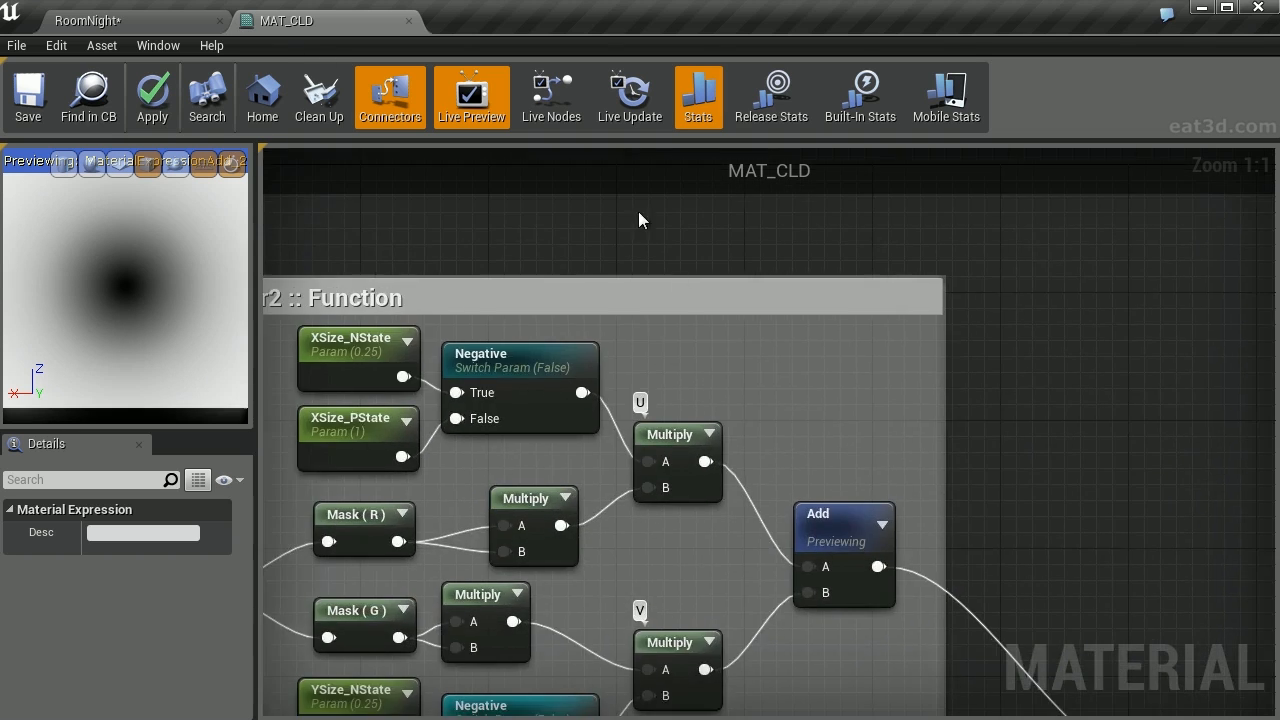
pyautogui.scroll(-3, 830, 400)
pyautogui.moveTo(1084, 522); pyautogui.dragTo(706, 275, button='right')
pyautogui.moveTo(905, 485); pyautogui.dragTo(786, 449, button='right')
pyautogui.click(781, 445)
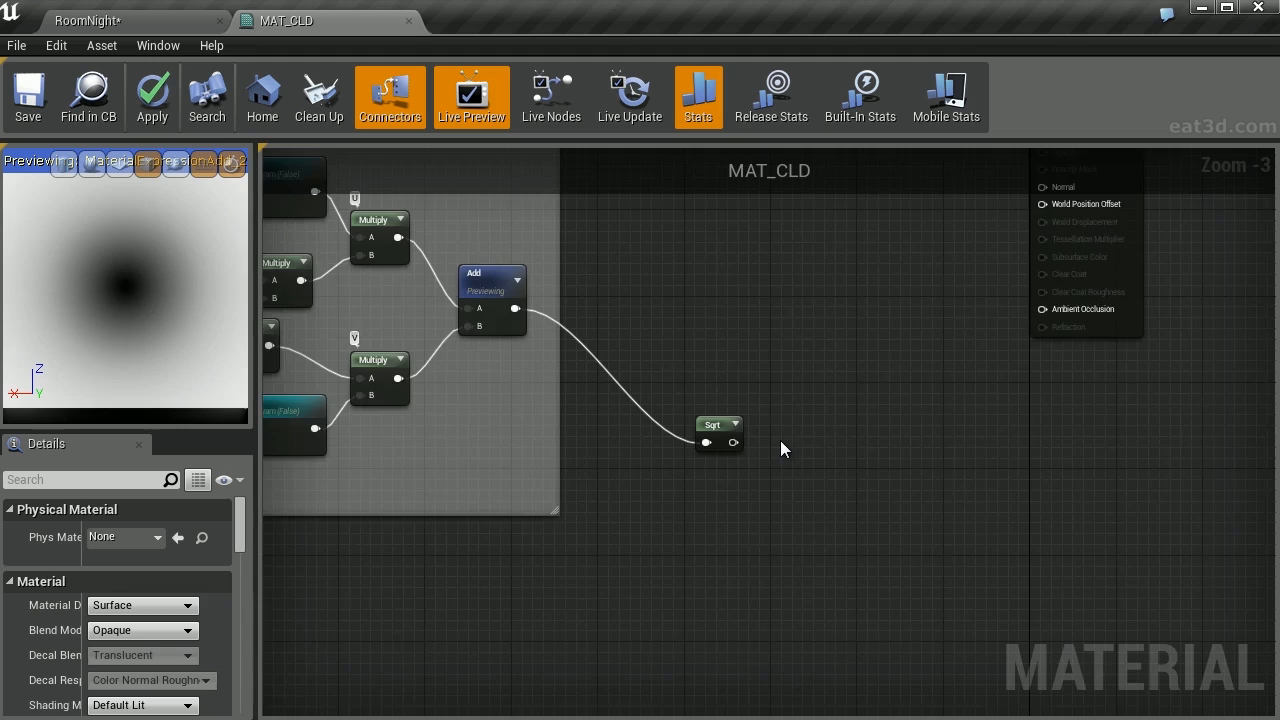
pyautogui.scroll(3, 780, 443)
pyautogui.click(766, 442)
# - Create a constant below the Sqrt node and convert it to a scalar parameter named kcube
pyautogui.click(649, 487)
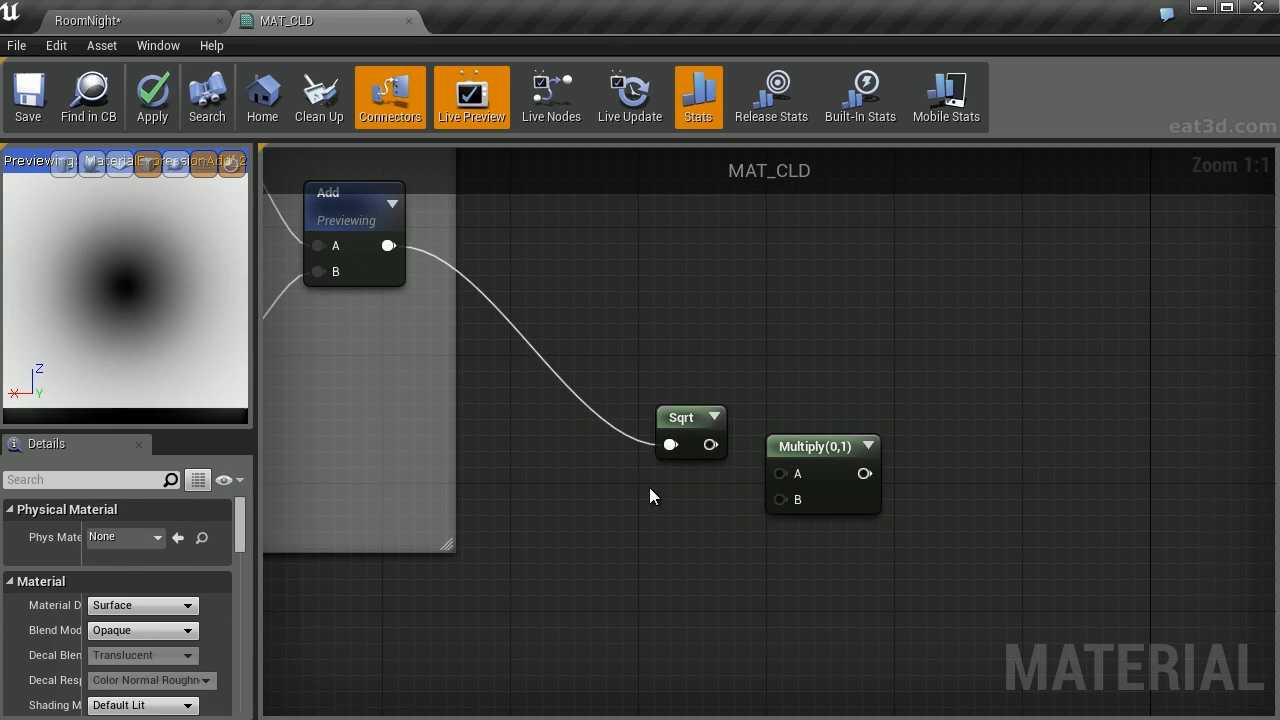
pyautogui.click(647, 485)
pyautogui.rightClick(667, 496)
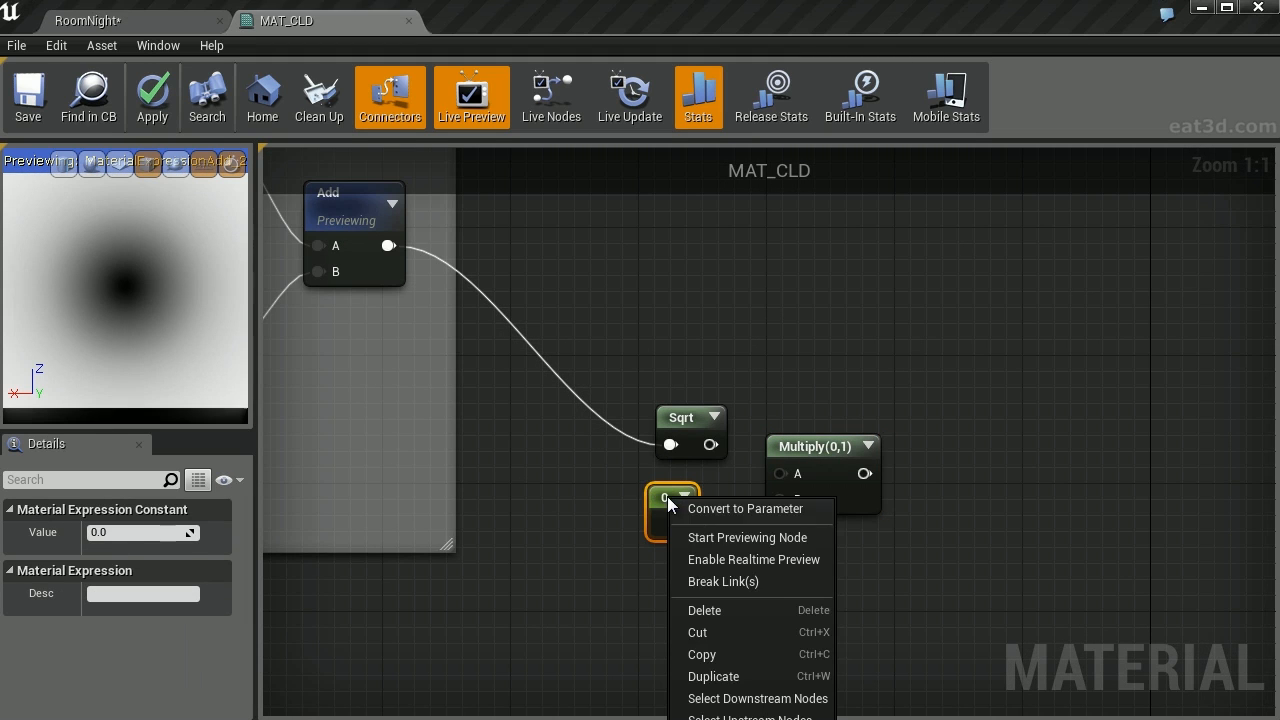
pyautogui.click(709, 509)
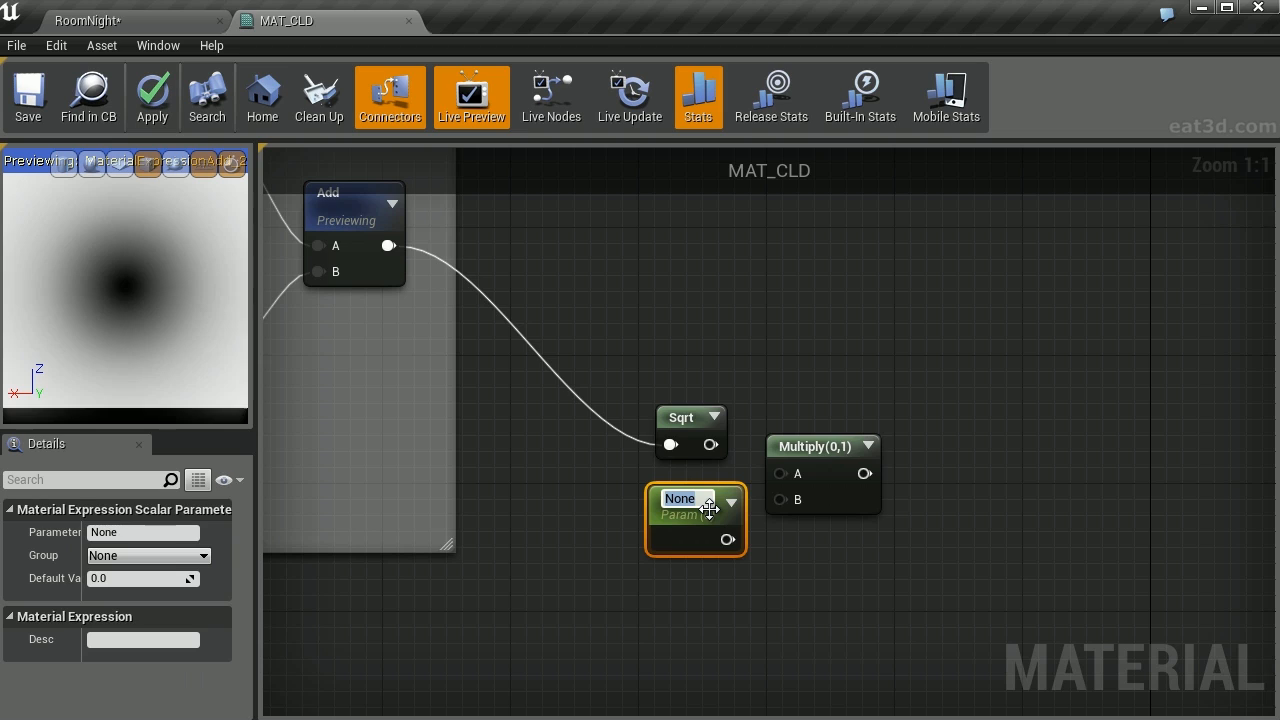
pyautogui.write('kcube')
pyautogui.press('Return')
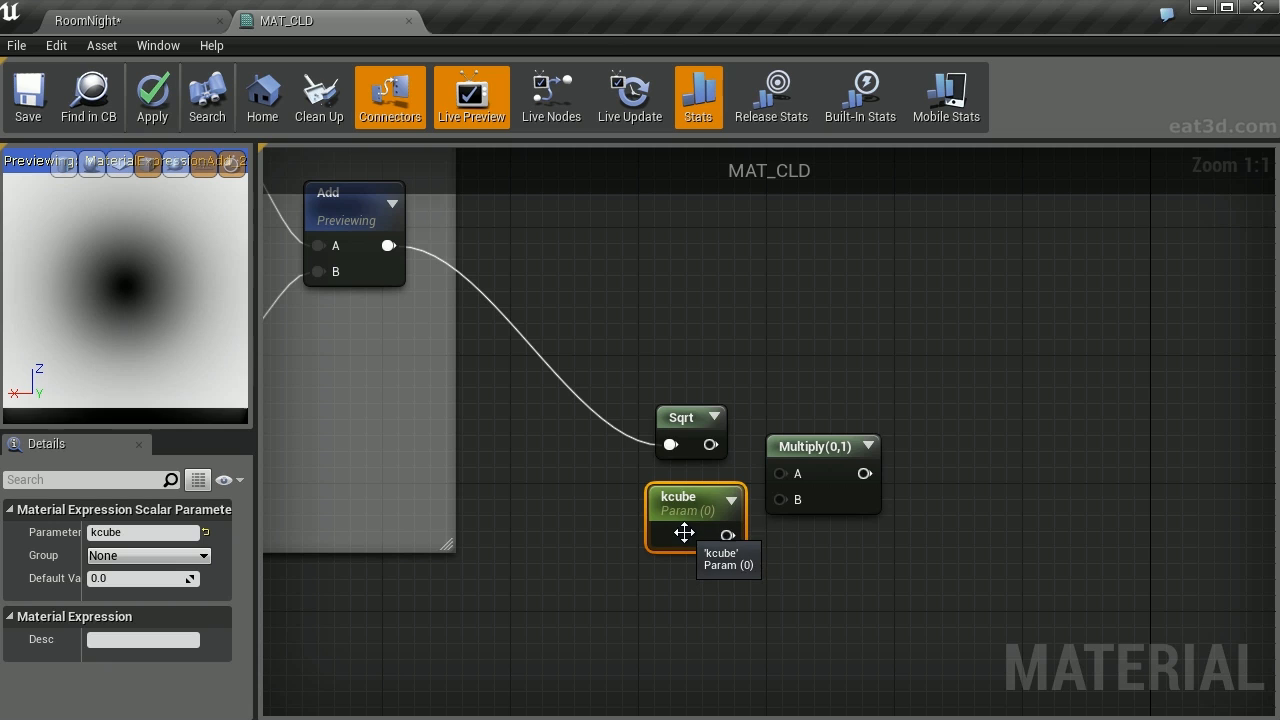
# - Connect Sqrt to the new Multiply's A input and kcube to its B input, aligning the two source nodes
pyautogui.moveTo(727, 535); pyautogui.dragTo(784, 497)
pyautogui.moveTo(704, 491); pyautogui.dragTo(697, 476)
pyautogui.moveTo(697, 421); pyautogui.dragTo(681, 421)
pyautogui.click(750, 425)
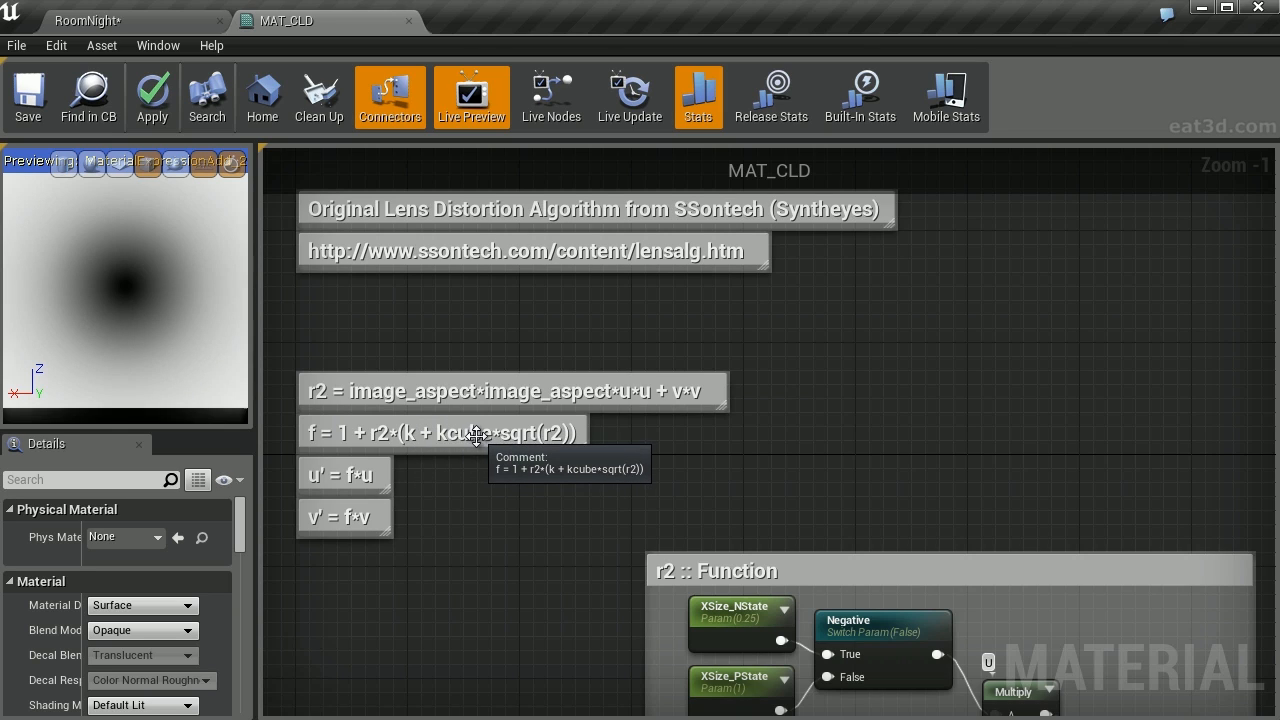
# - Place an Add node after the kcube Multiply and connect the Multiply output to its A input
pyautogui.moveTo(503, 512); pyautogui.dragTo(280, 260, button='right')
pyautogui.scroll(-3, 828, 471)
pyautogui.scroll(4, 828, 475)
pyautogui.press('a')
pyautogui.click(910, 425)
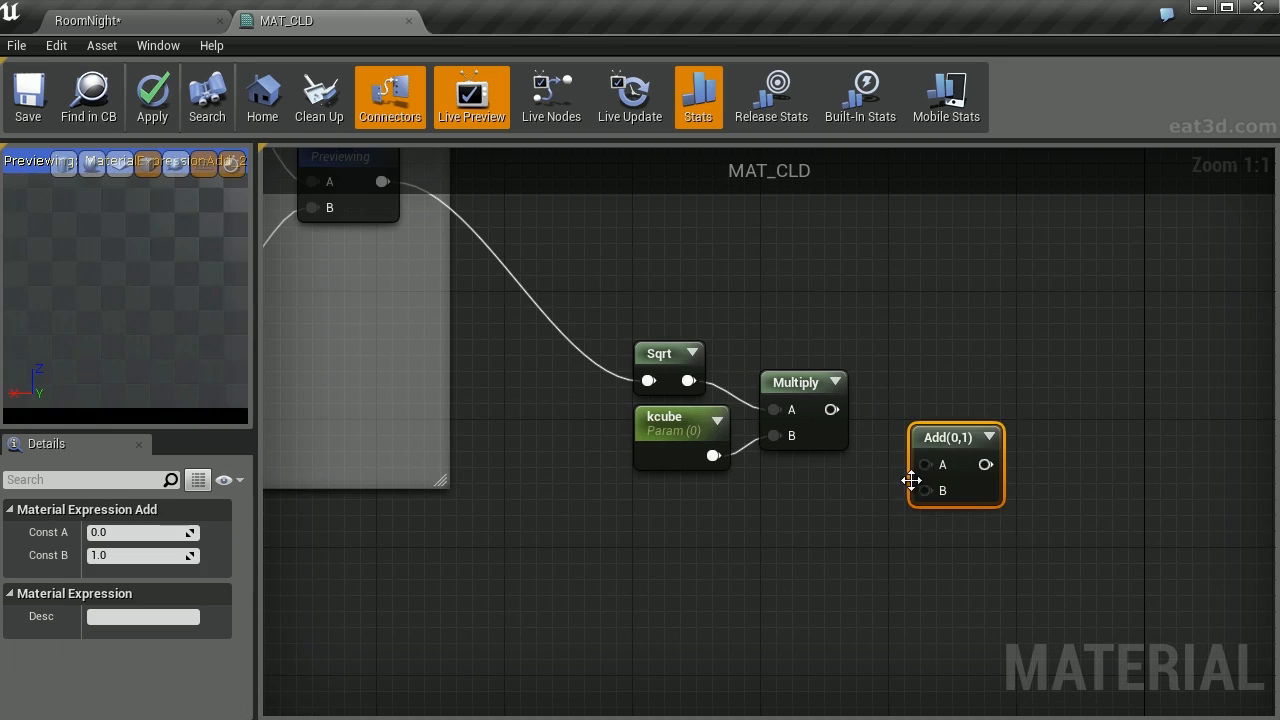
pyautogui.moveTo(925, 464); pyautogui.dragTo(833, 409)
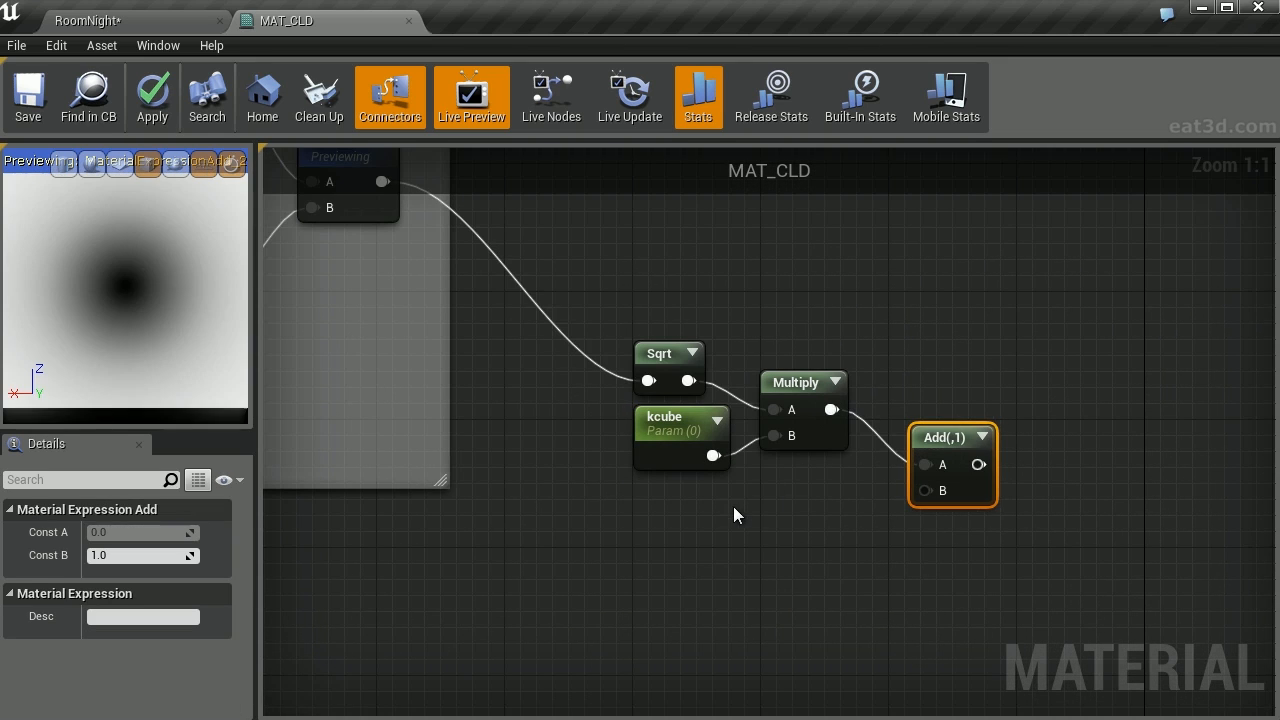
# - Create a constant, convert it to a parameter named K, and place it below kcube with the Add node moved farther out
pyautogui.rightClick(734, 507)
pyautogui.write('const')
pyautogui.press('Return')
pyautogui.moveTo(761, 510); pyautogui.dragTo(804, 490)
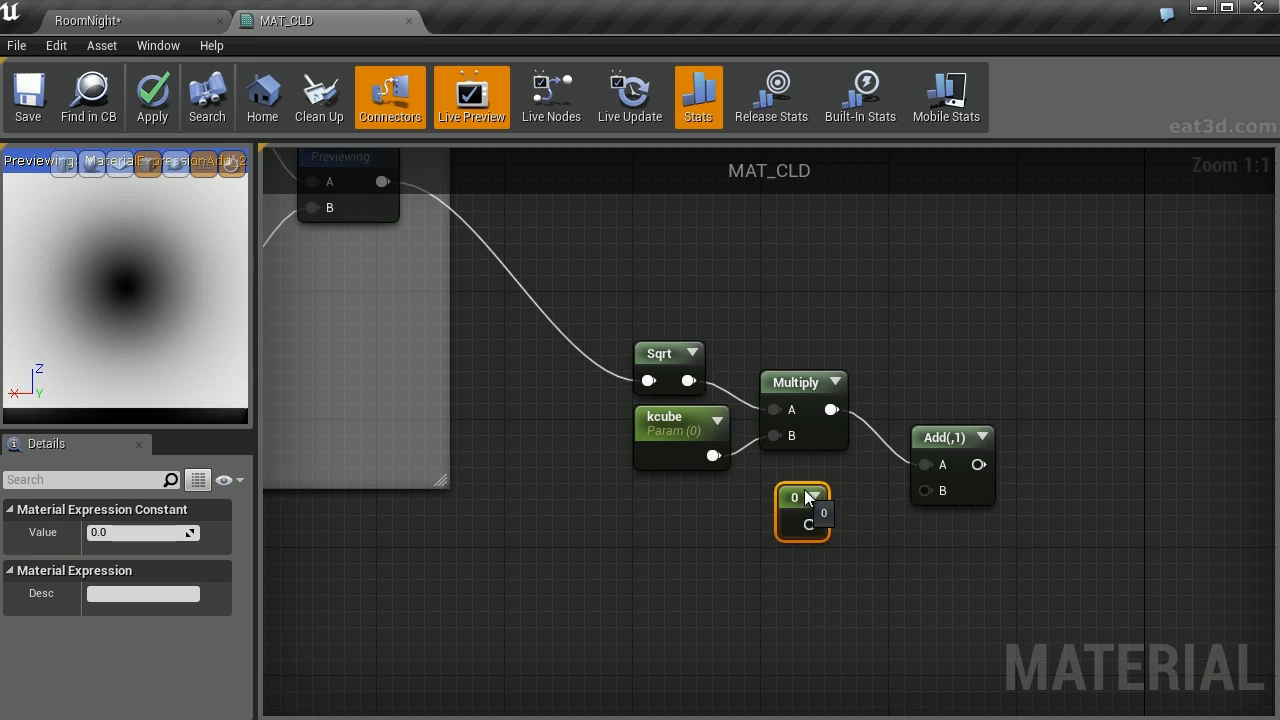
pyautogui.rightClick(807, 484)
pyautogui.click(866, 495)
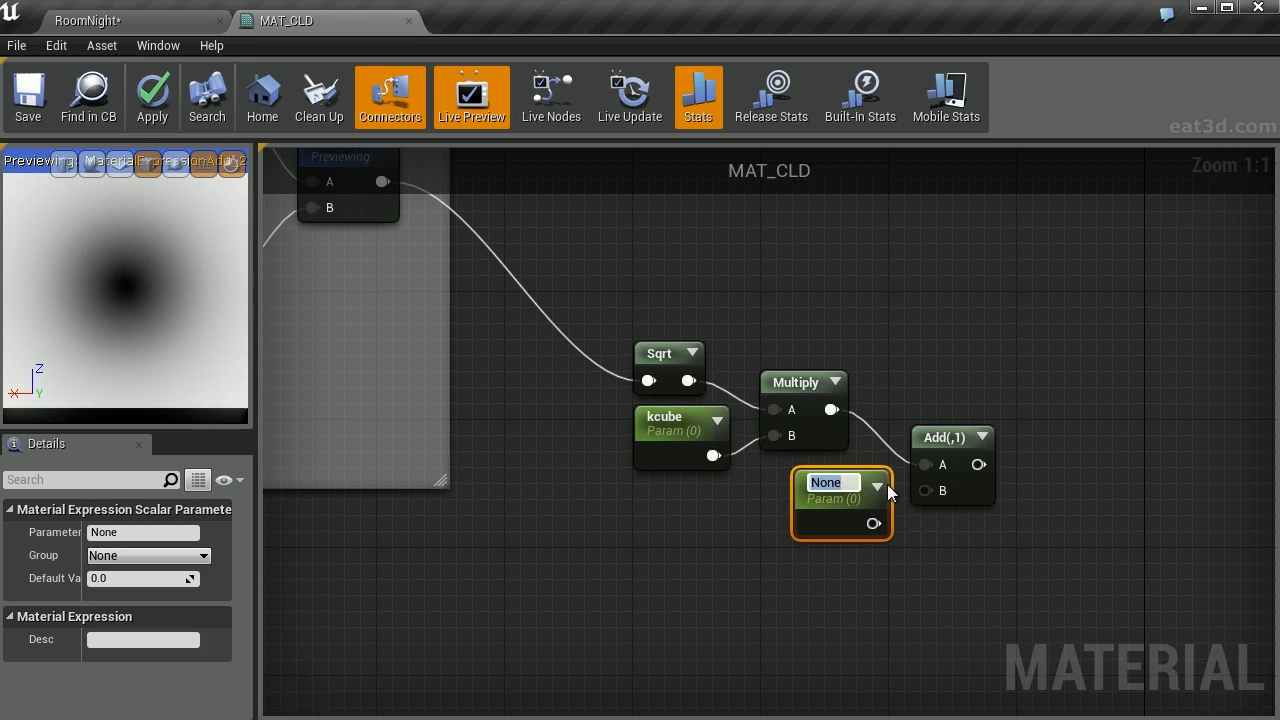
pyautogui.write('K')
pyautogui.press('Return')
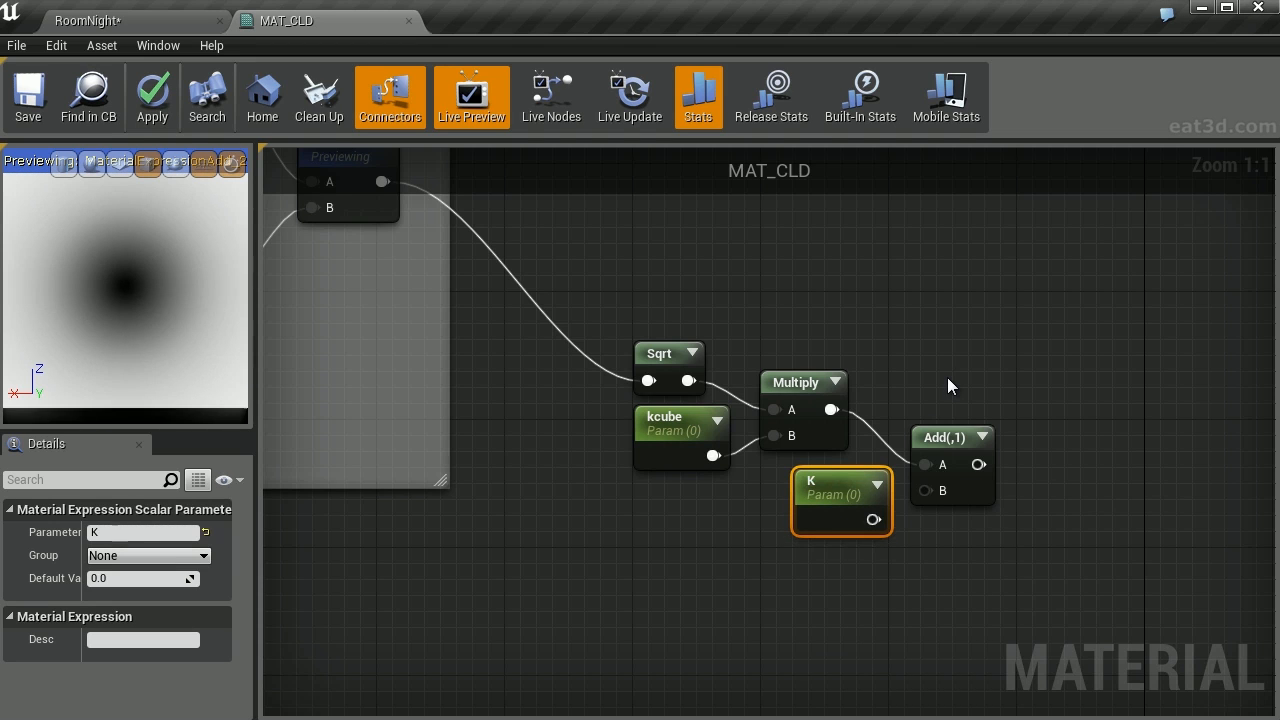
pyautogui.moveTo(885, 515); pyautogui.dragTo(737, 569)
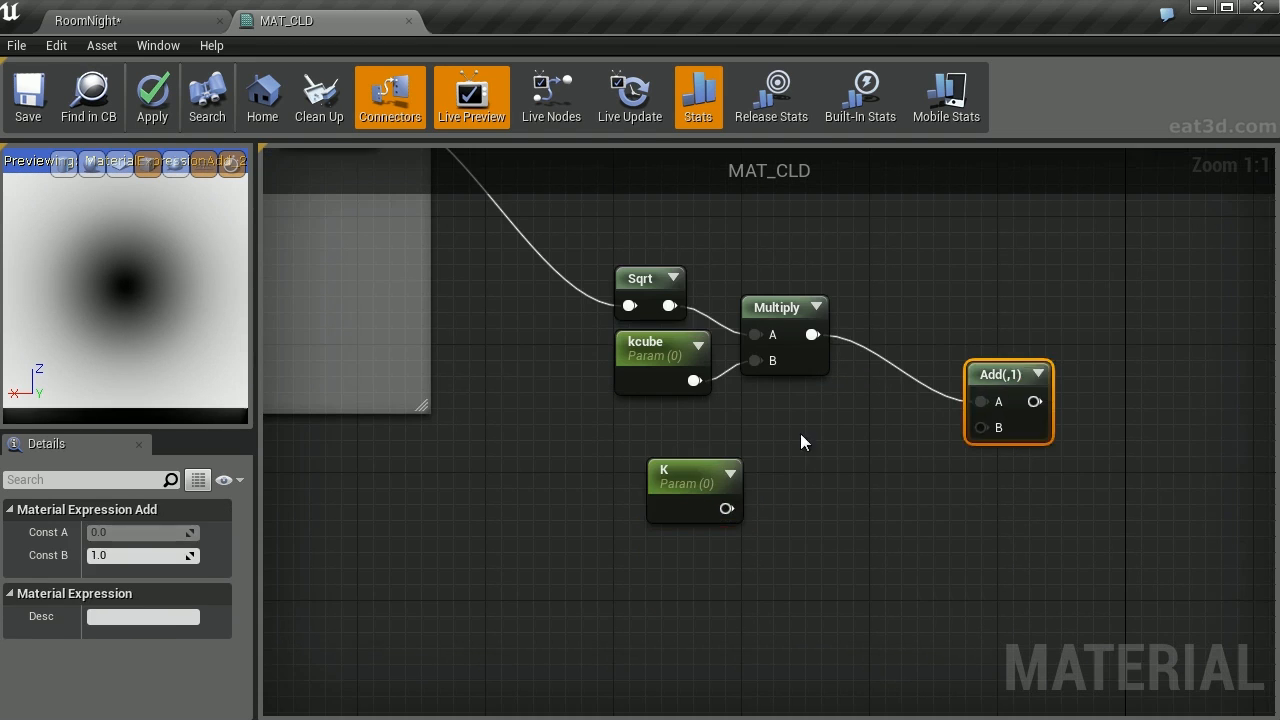
pyautogui.click(700, 515)
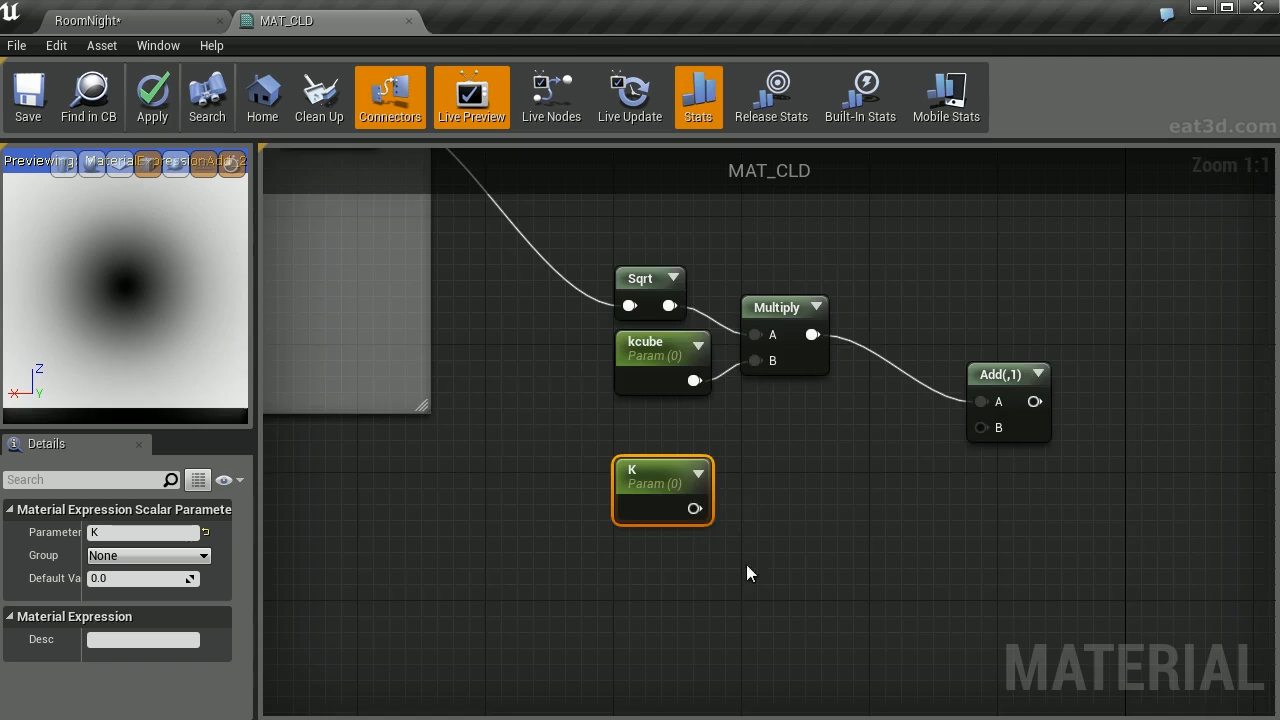
# - Duplicate the lower Negative switch from the r2 box and place the copy beside the K parameter
pyautogui.moveTo(748, 571); pyautogui.dragTo(839, 359, button='right')
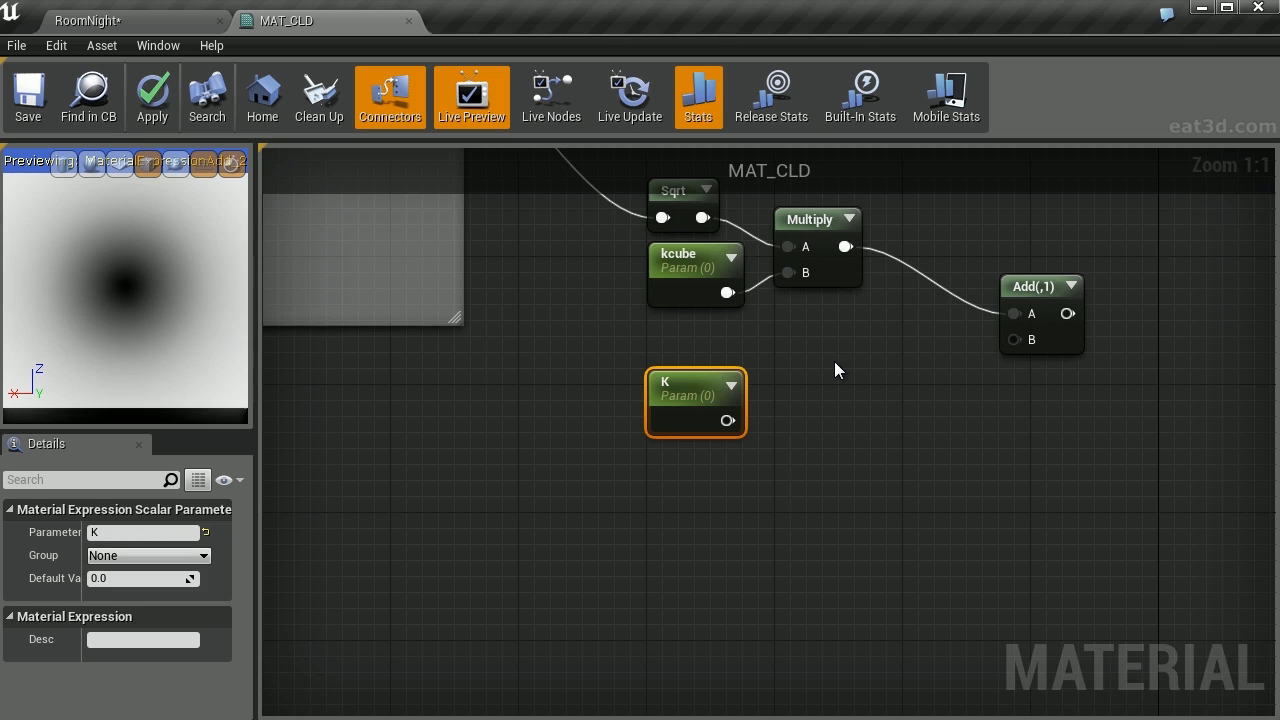
pyautogui.scroll(-3, 834, 361)
pyautogui.click(414, 354)
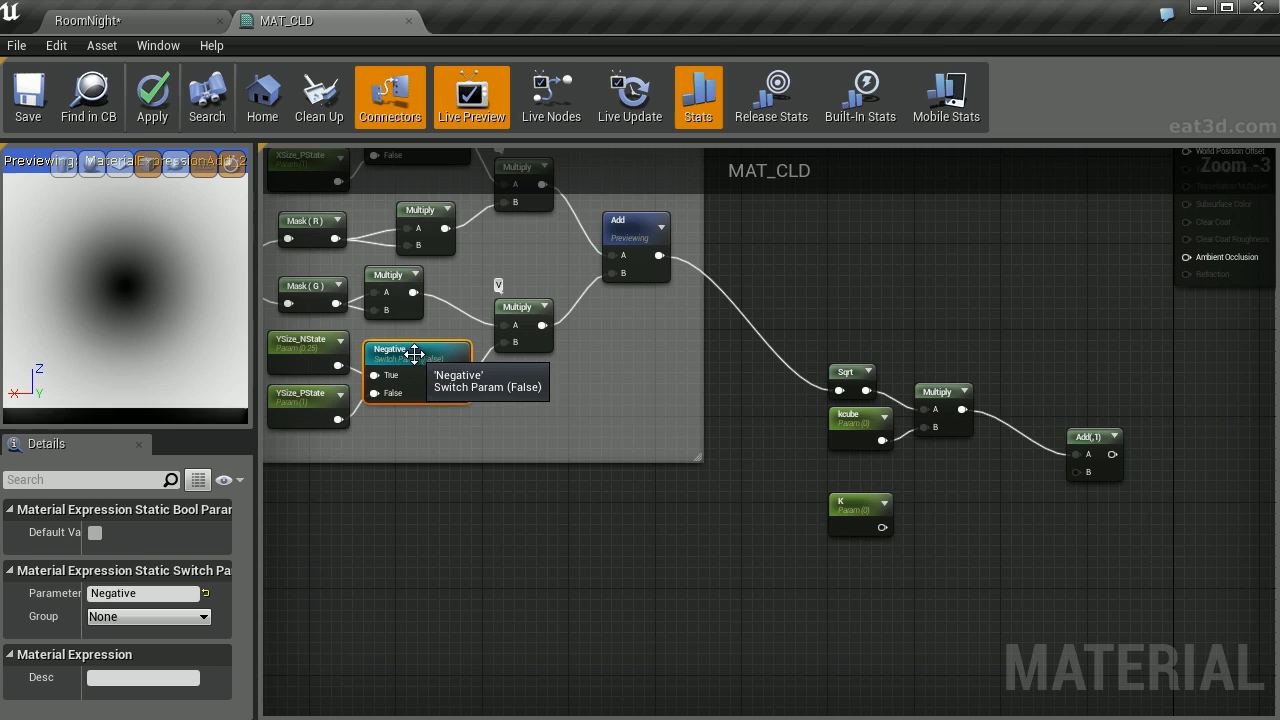
pyautogui.hotkey('ctrl', 'w')
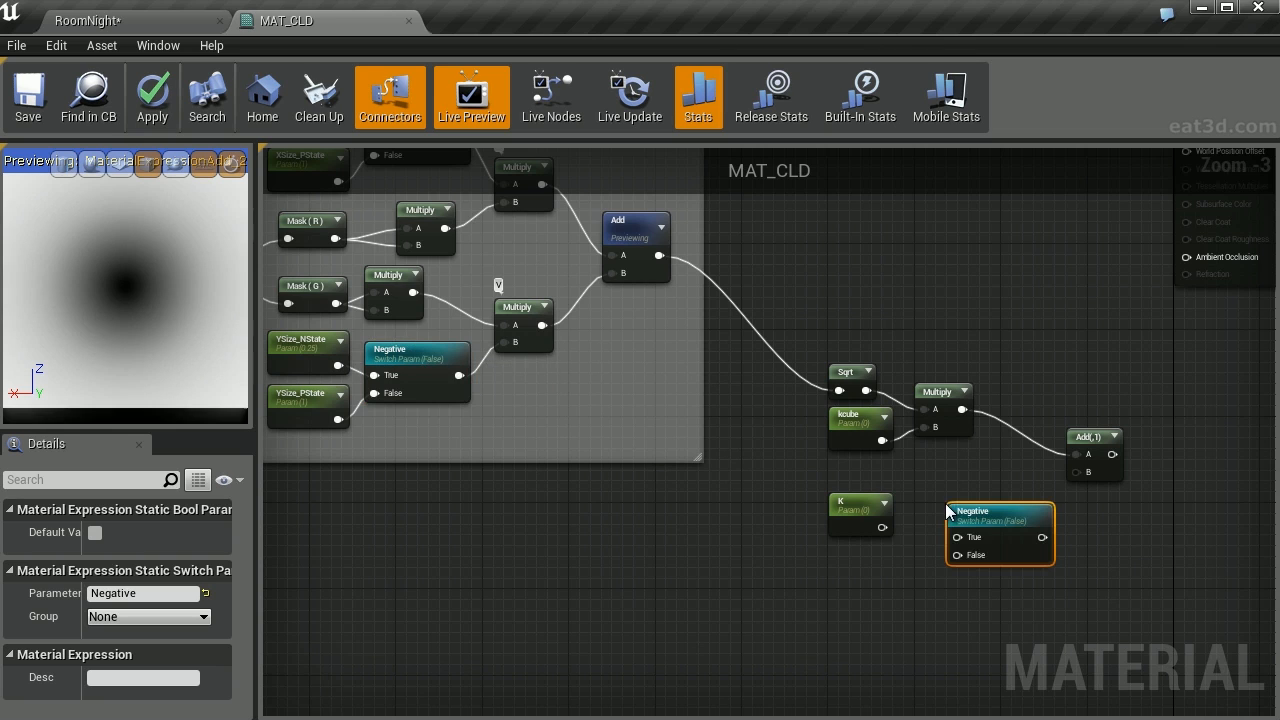
pyautogui.scroll(3, 948, 512)
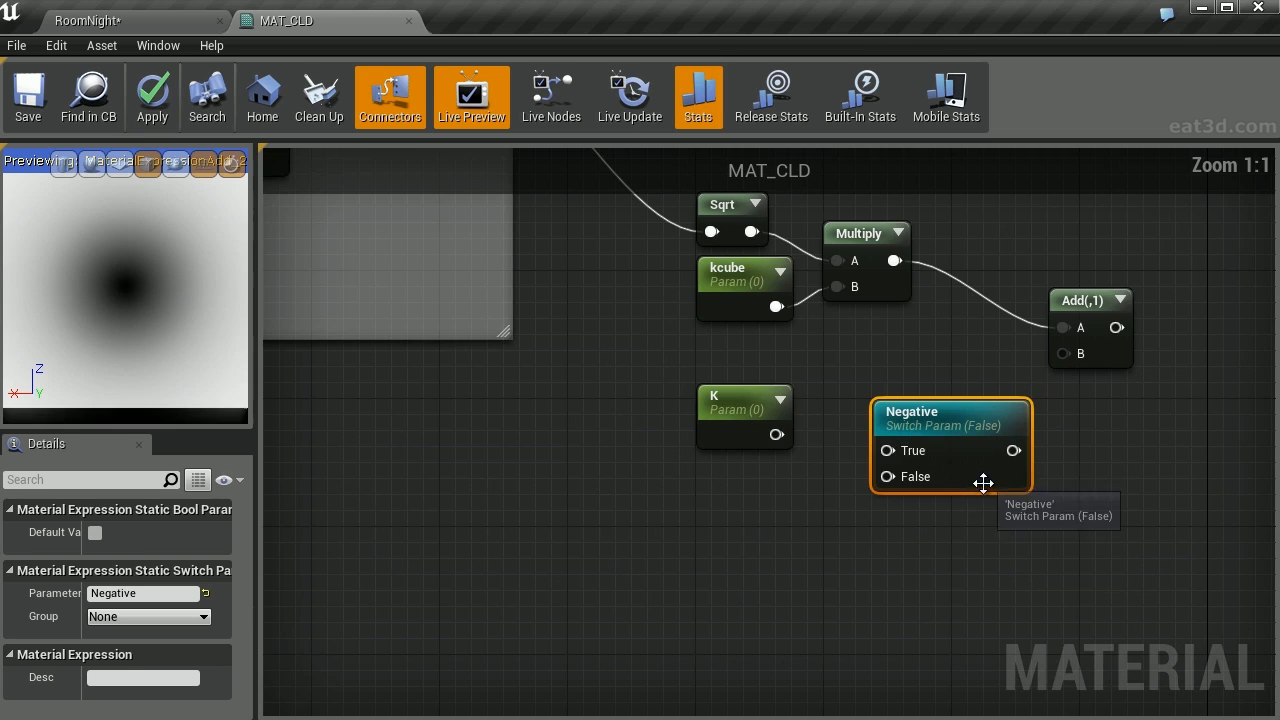
# - Rename the K parameter to K_NState
pyautogui.click(733, 405)
pyautogui.click(135, 532)
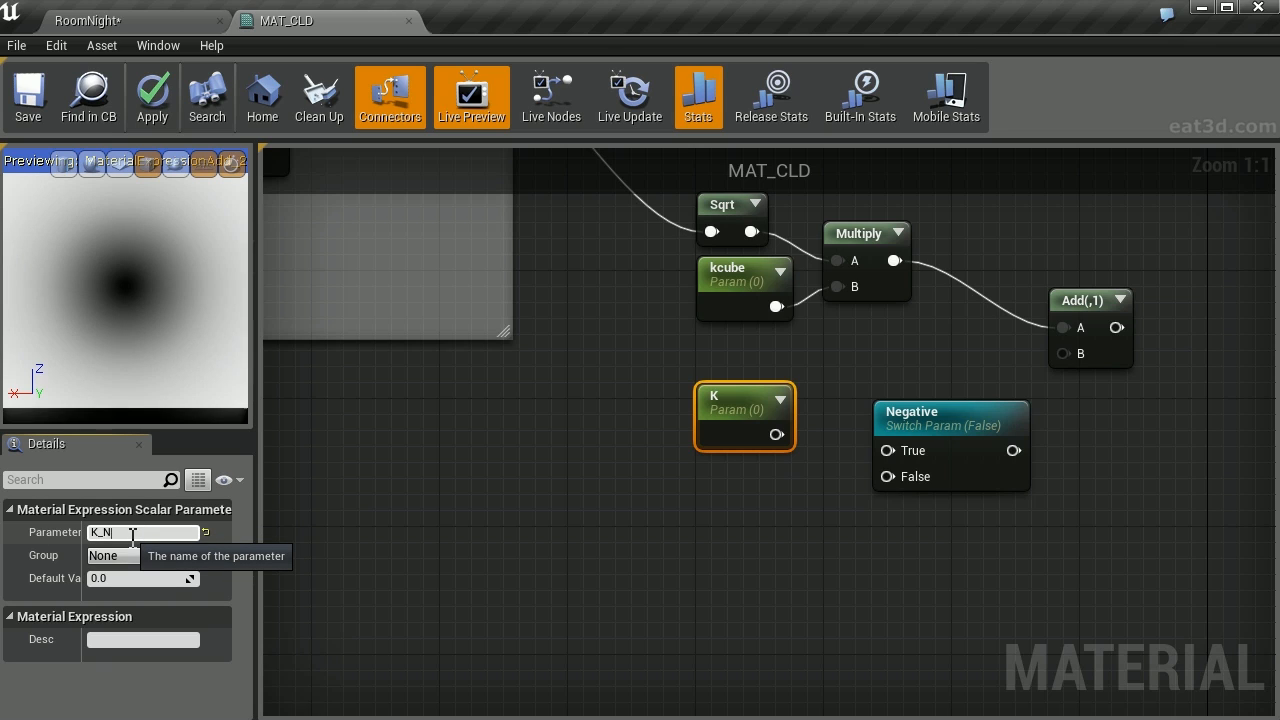
pyautogui.write('_NState')
pyautogui.press('Return')
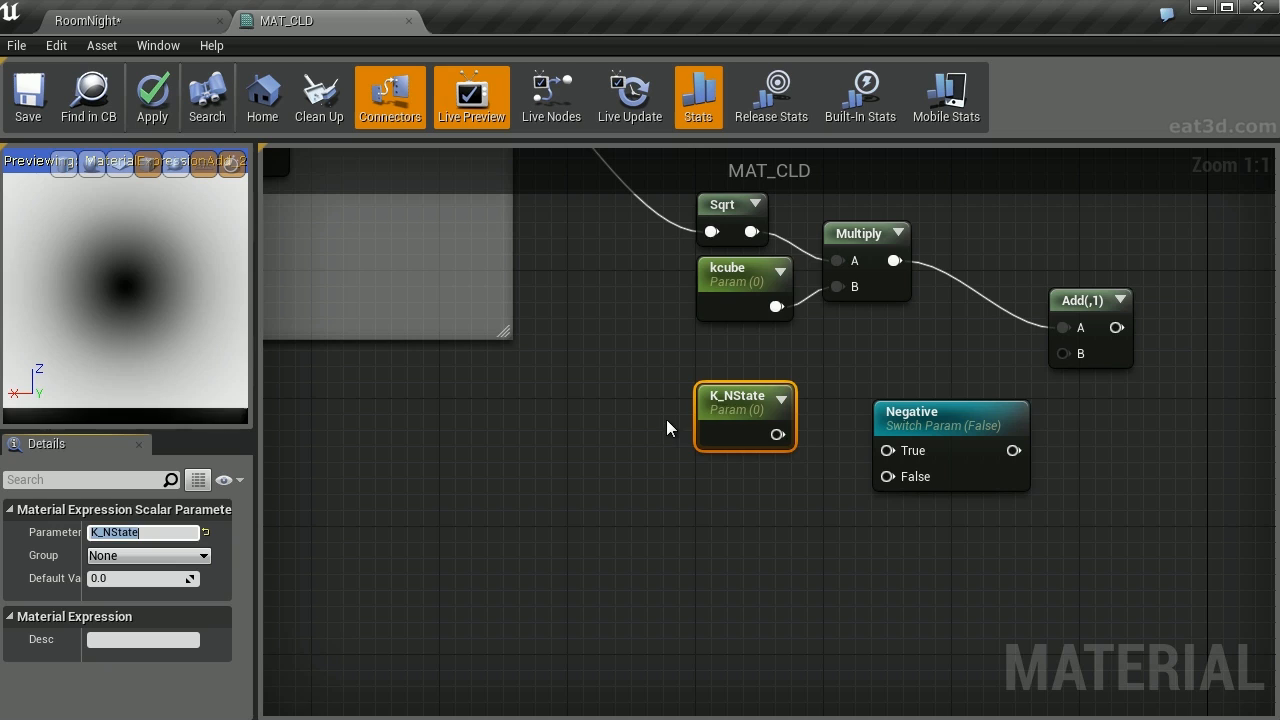
# - Duplicate K_NState, place the copy directly below it, and rename the copy to K_PState
pyautogui.hotkey('ctrl', 'w')
pyautogui.moveTo(761, 504); pyautogui.dragTo(719, 466)
pyautogui.click(114, 532)
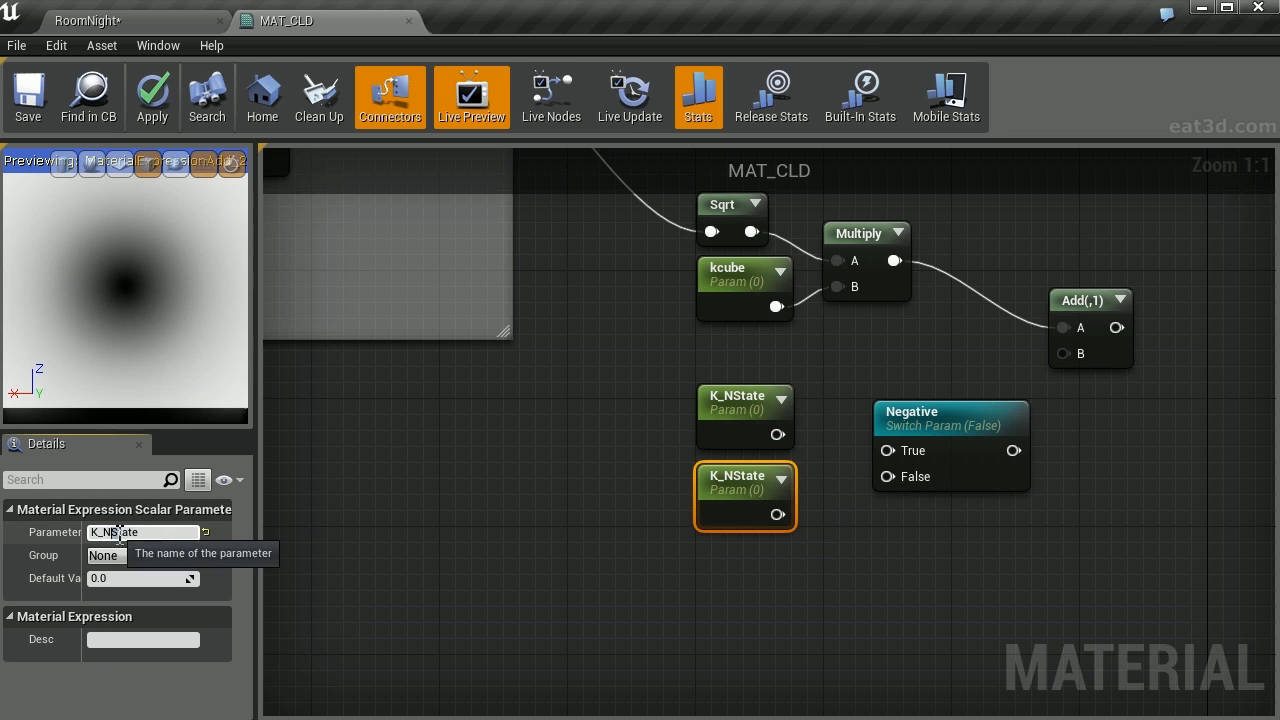
pyautogui.press('BackSpace')
pyautogui.write('P')
pyautogui.press('Return')
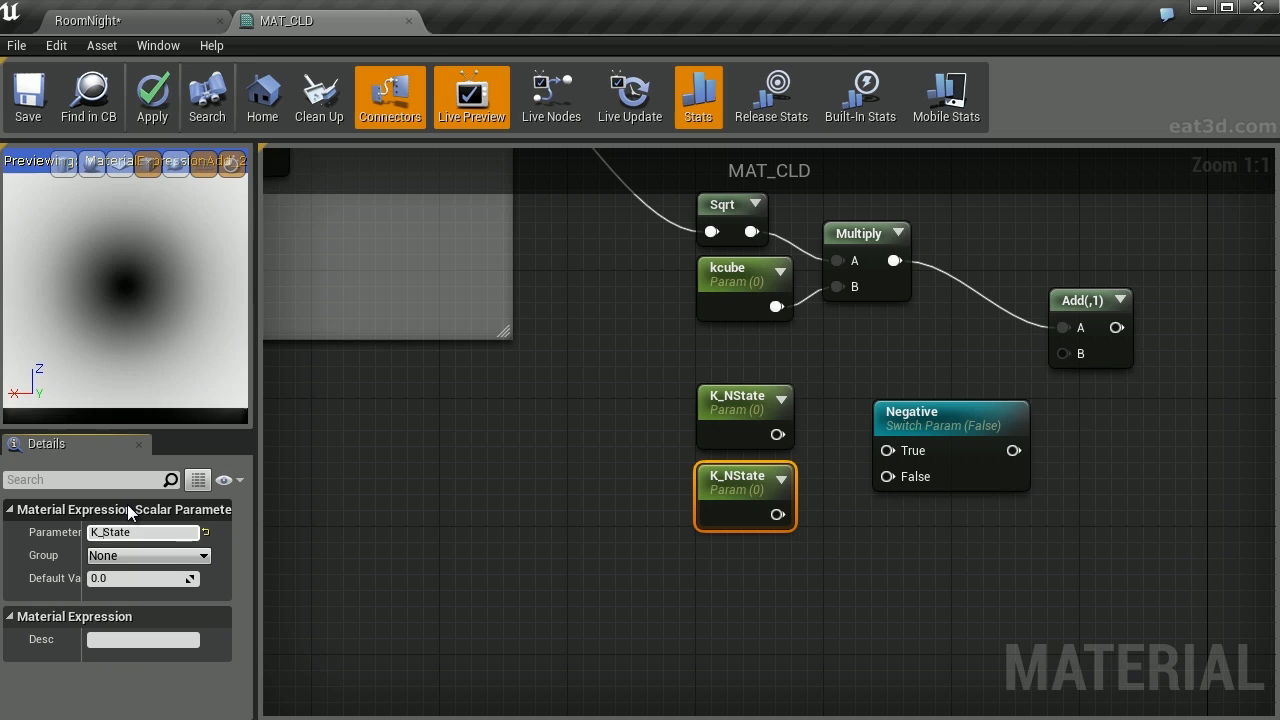
# - Set the default value of K_NState to -1 and of K_PState to 0.3
pyautogui.click(730, 398)
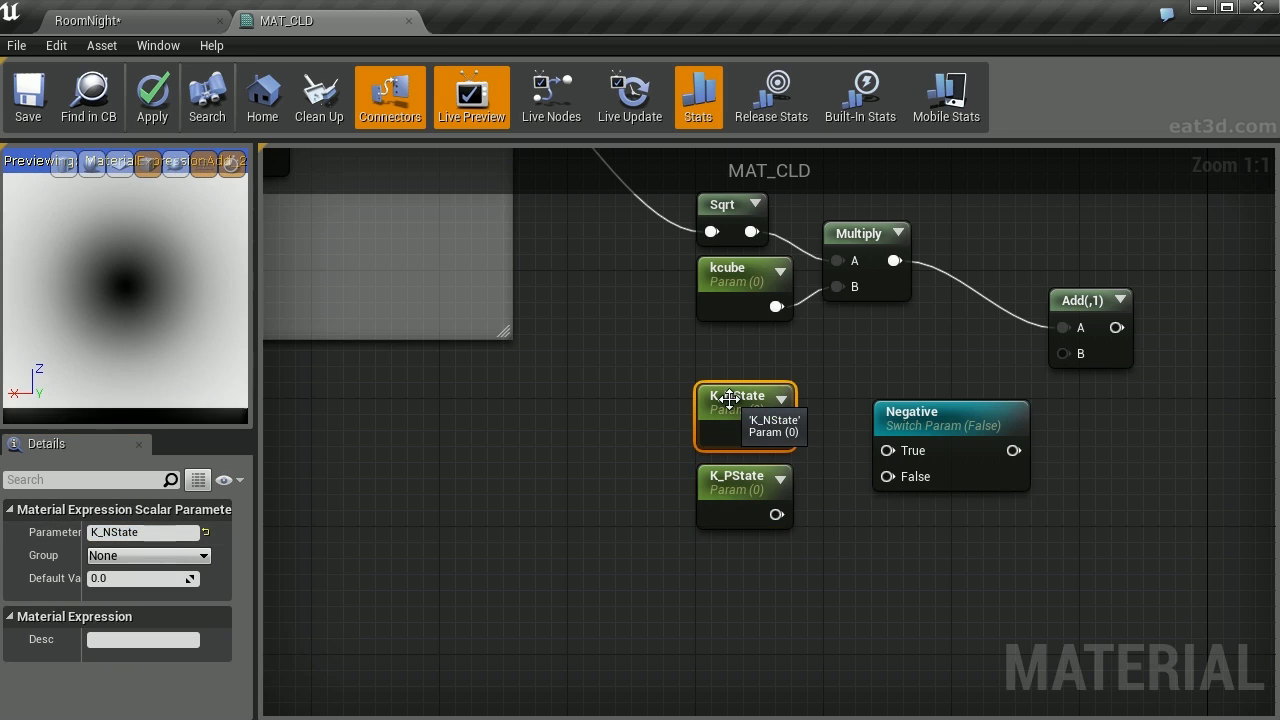
pyautogui.click(155, 584)
pyautogui.write('-1')
pyautogui.press('Return')
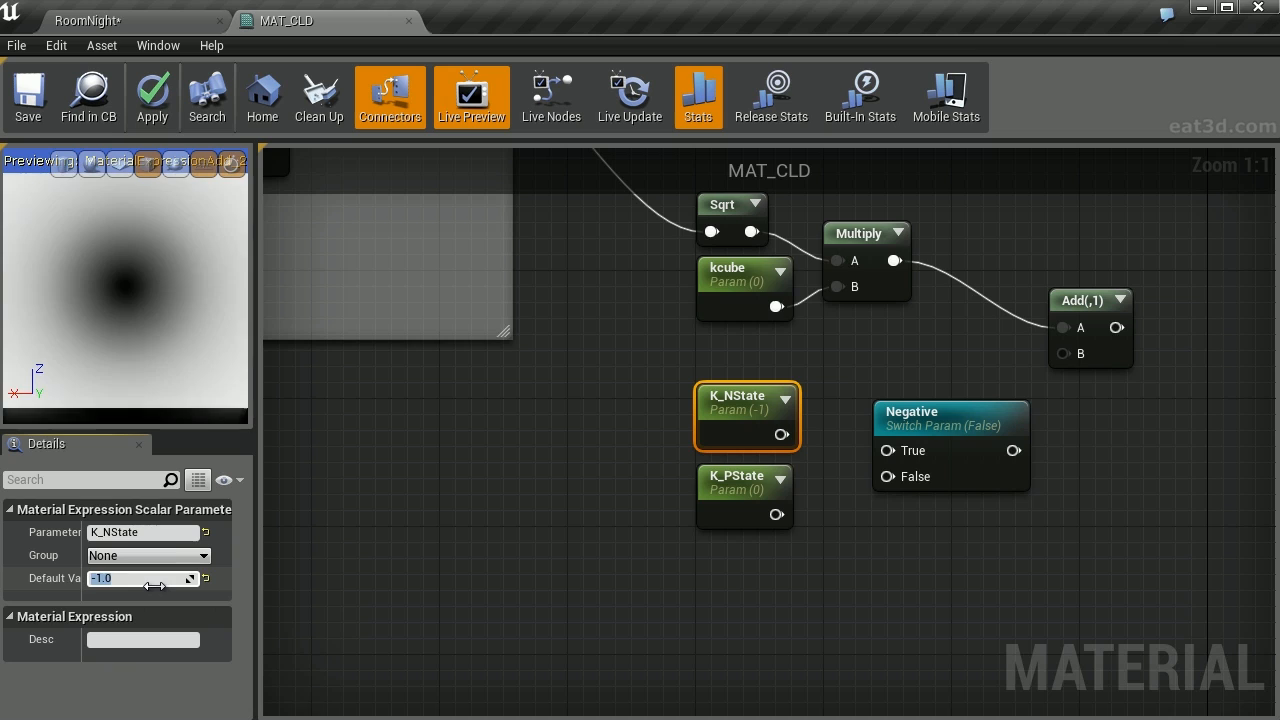
pyautogui.click(740, 478)
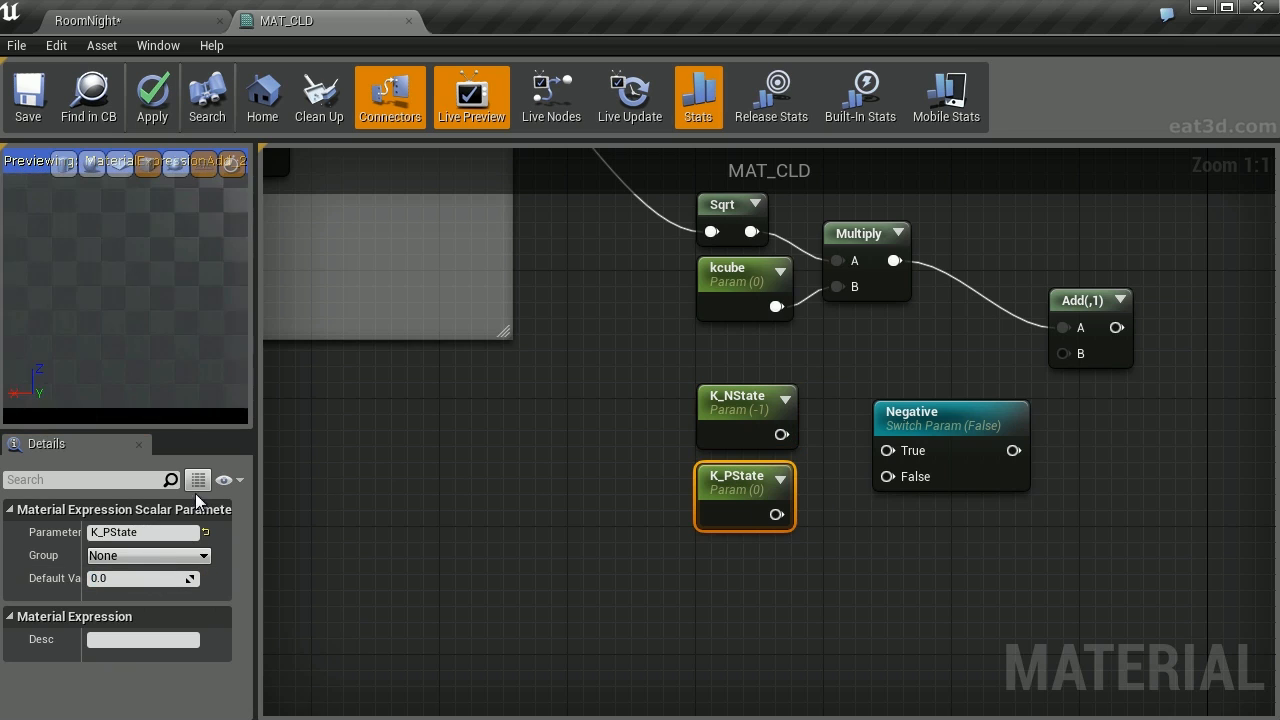
pyautogui.click(162, 582)
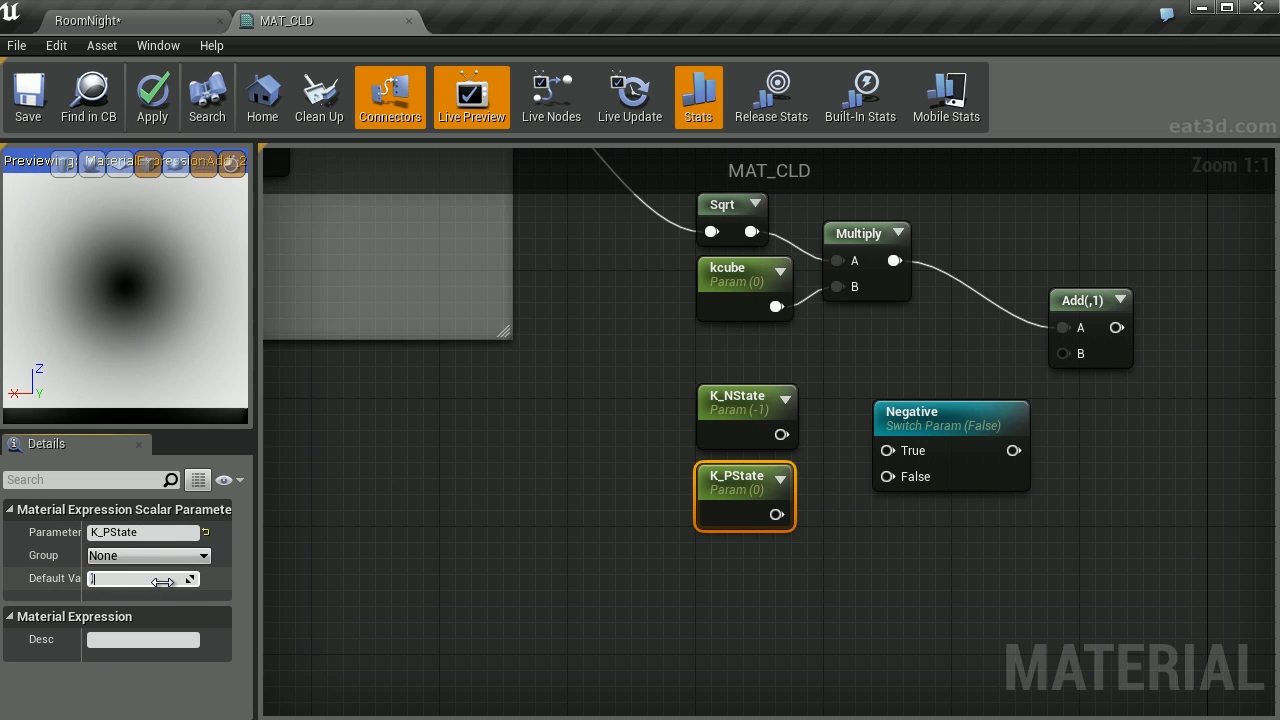
pyautogui.write('0.3')
pyautogui.press('Return')
# - Wire K_NState to the Negative switch's True input, K_PState to False, and the switch output to the Add node's B input
pyautogui.moveTo(476, 477); pyautogui.dragTo(427, 497, button='right')
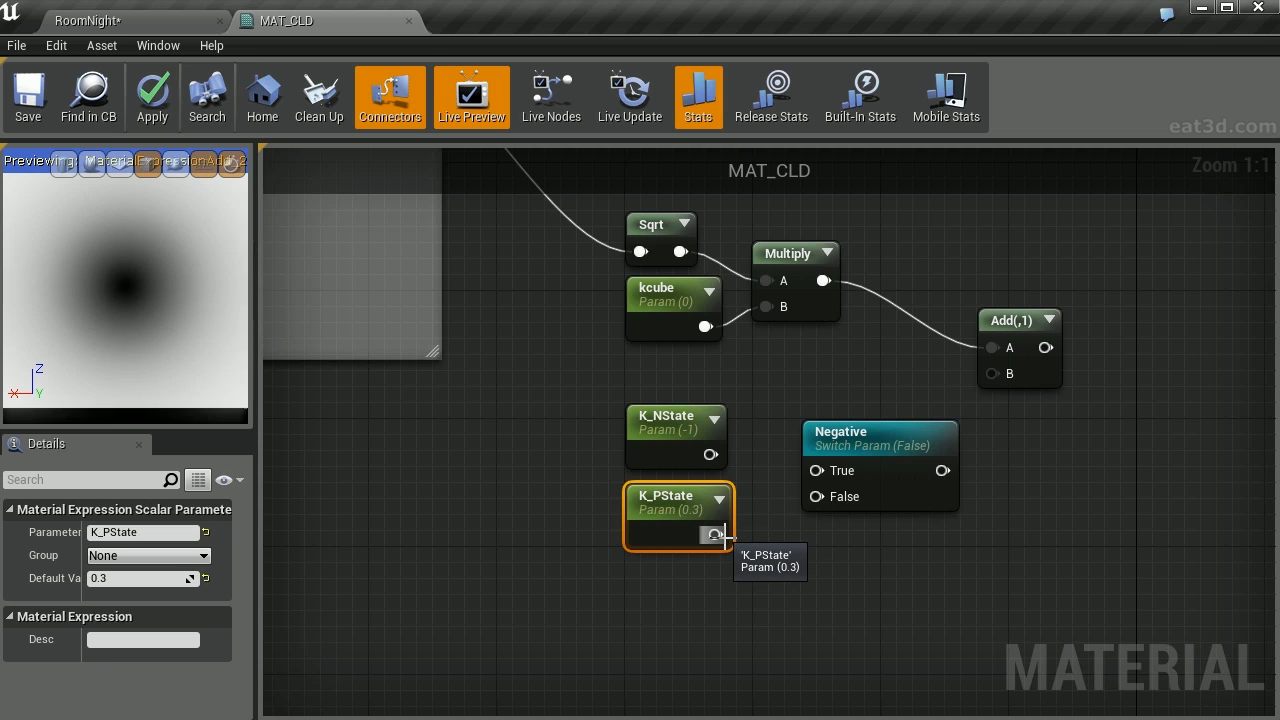
pyautogui.moveTo(716, 534); pyautogui.dragTo(716, 460)
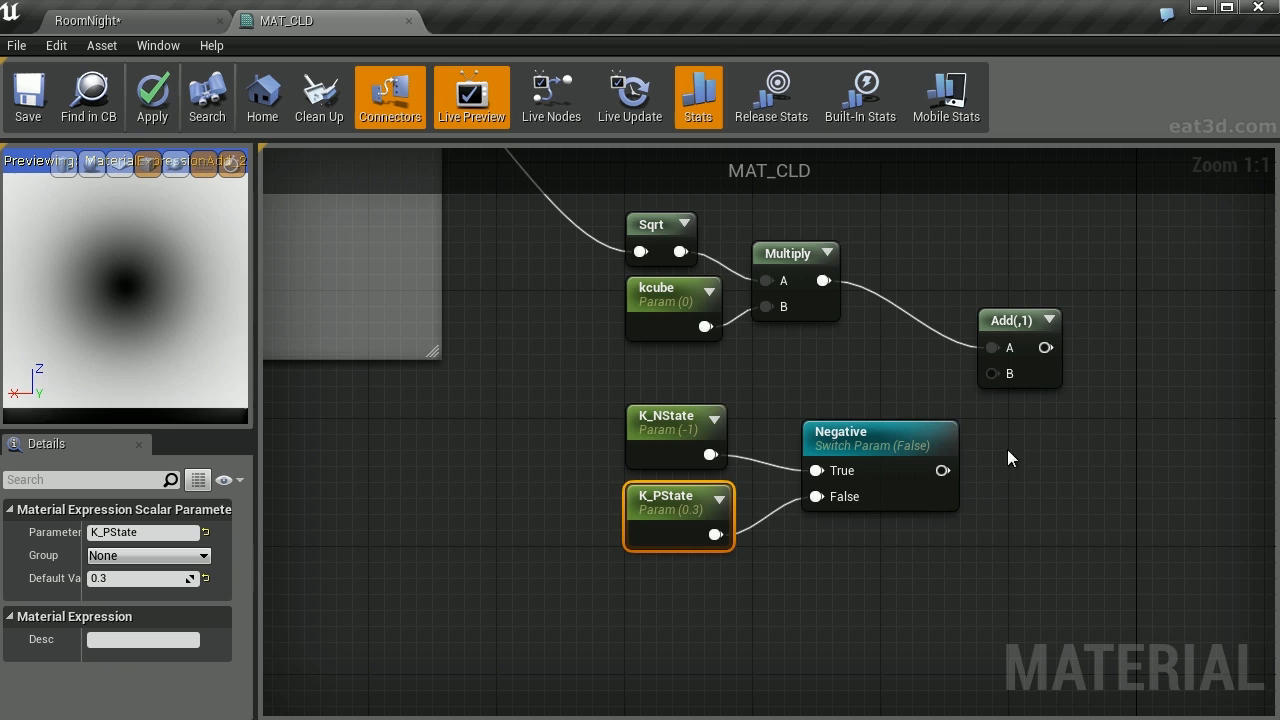
pyautogui.moveTo(942, 470); pyautogui.dragTo(999, 378)
# - Move the K parameters and Negative switch up under kcube and shift the Add node closer to them
pyautogui.moveTo(907, 371); pyautogui.dragTo(662, 556)
pyautogui.moveTo(680, 430); pyautogui.dragTo(640, 387)
pyautogui.click(534, 391)
pyautogui.moveTo(534, 391); pyautogui.dragTo(640, 470)
pyautogui.moveTo(648, 396); pyautogui.dragTo(691, 396)
pyautogui.scroll(-2, 912, 380)
pyautogui.click(875, 381)
pyautogui.scroll(-1, 919, 418)
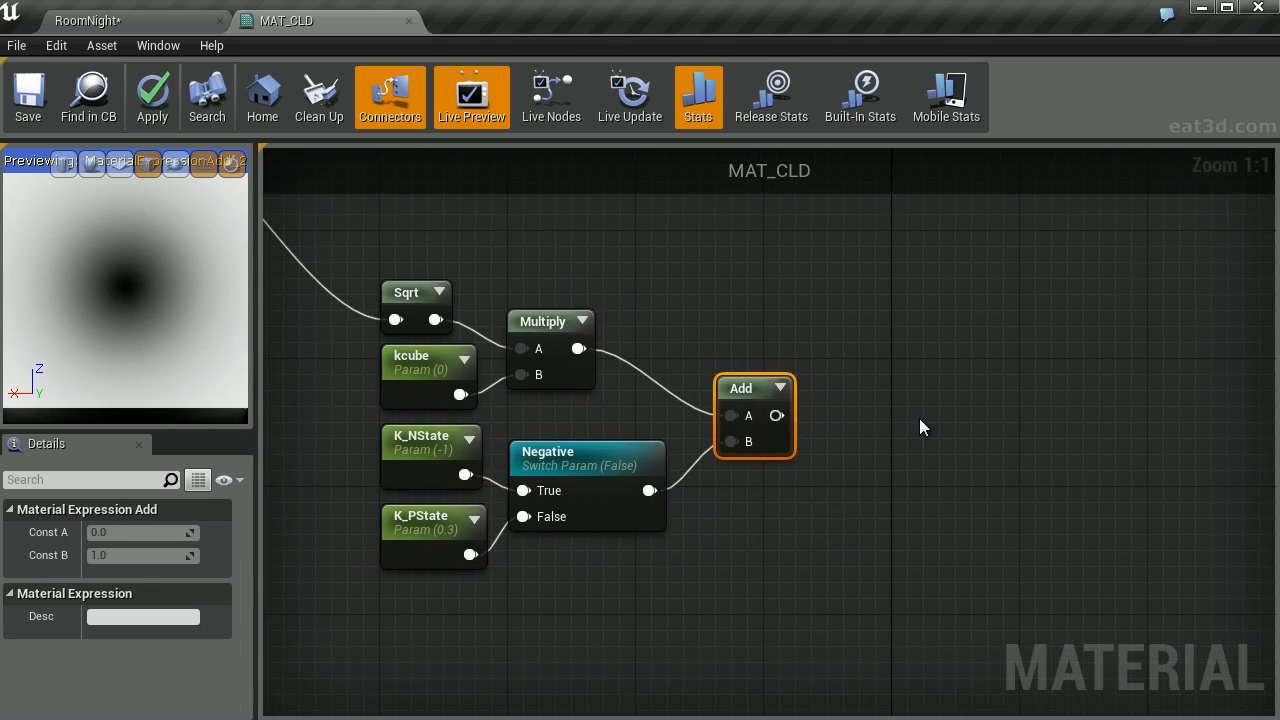
pyautogui.scroll(-3, 1089, 514)
pyautogui.click(1089, 514)
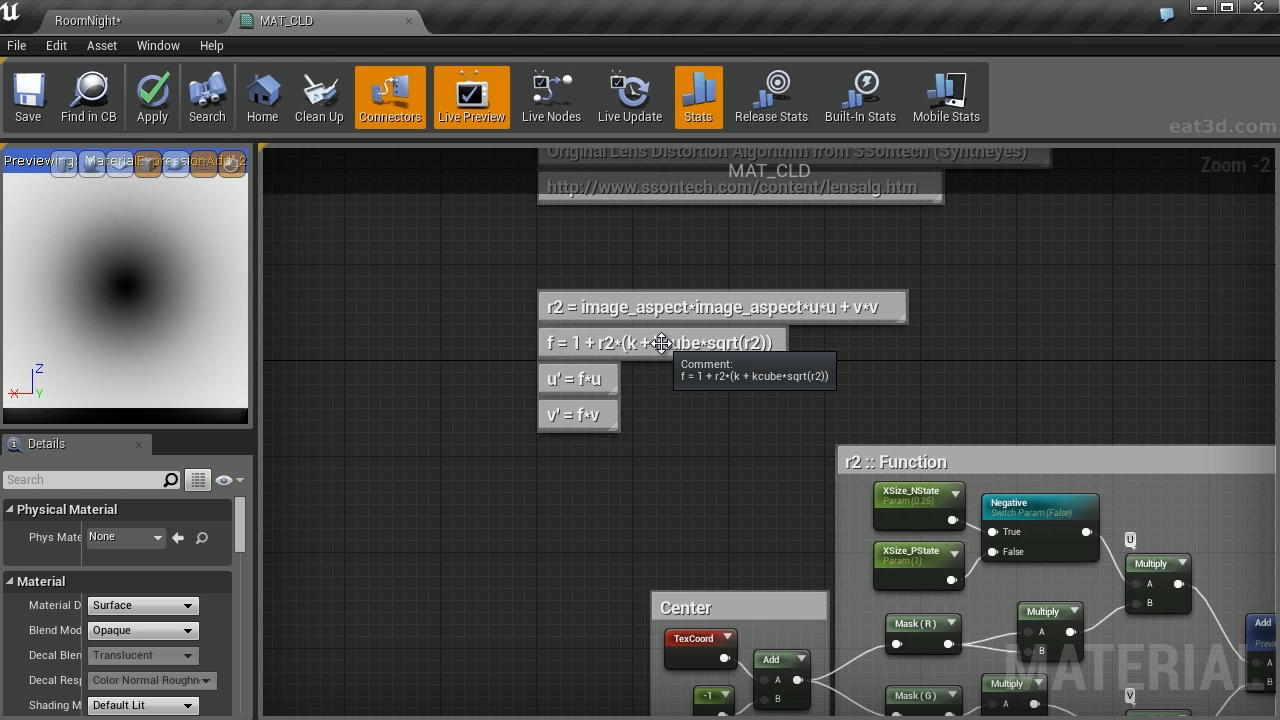
# - Give the previewed Add node in the r2 :: Function group the description "r2 :: Product"
pyautogui.moveTo(1140, 380); pyautogui.dragTo(689, 243, button='right')
pyautogui.moveTo(1224, 530); pyautogui.dragTo(1003, 391, button='right')
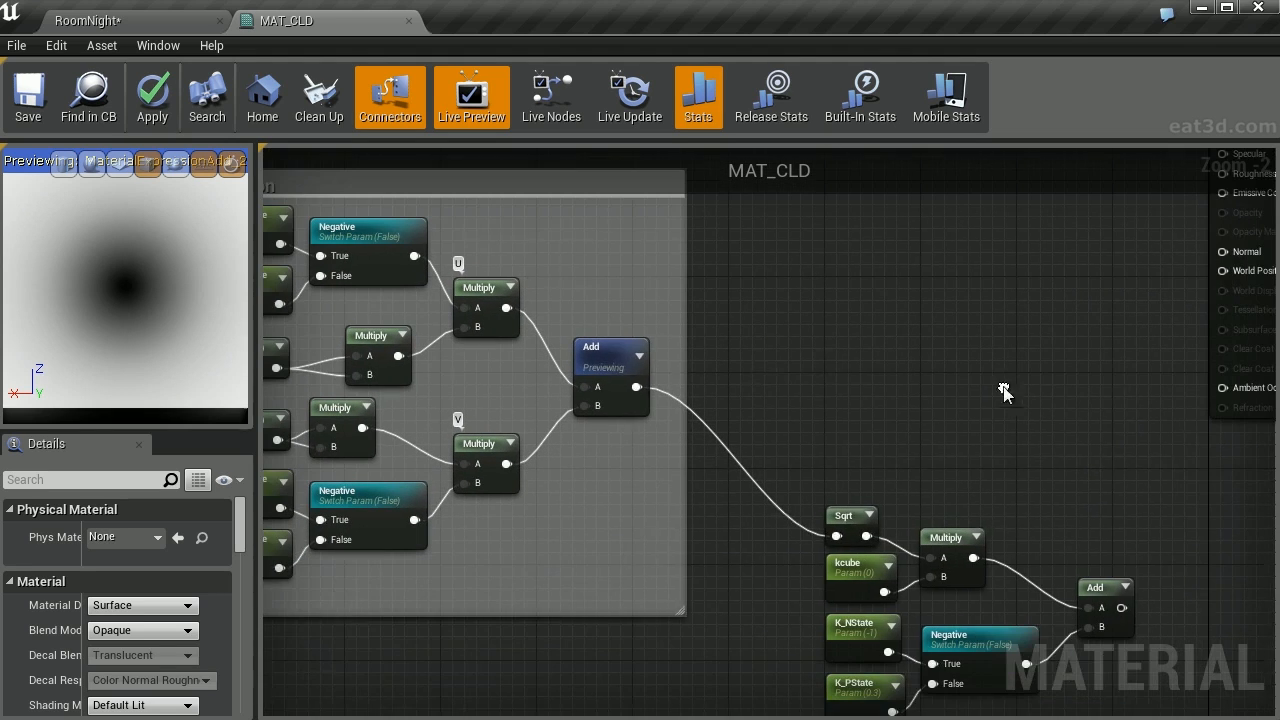
pyautogui.click(600, 357)
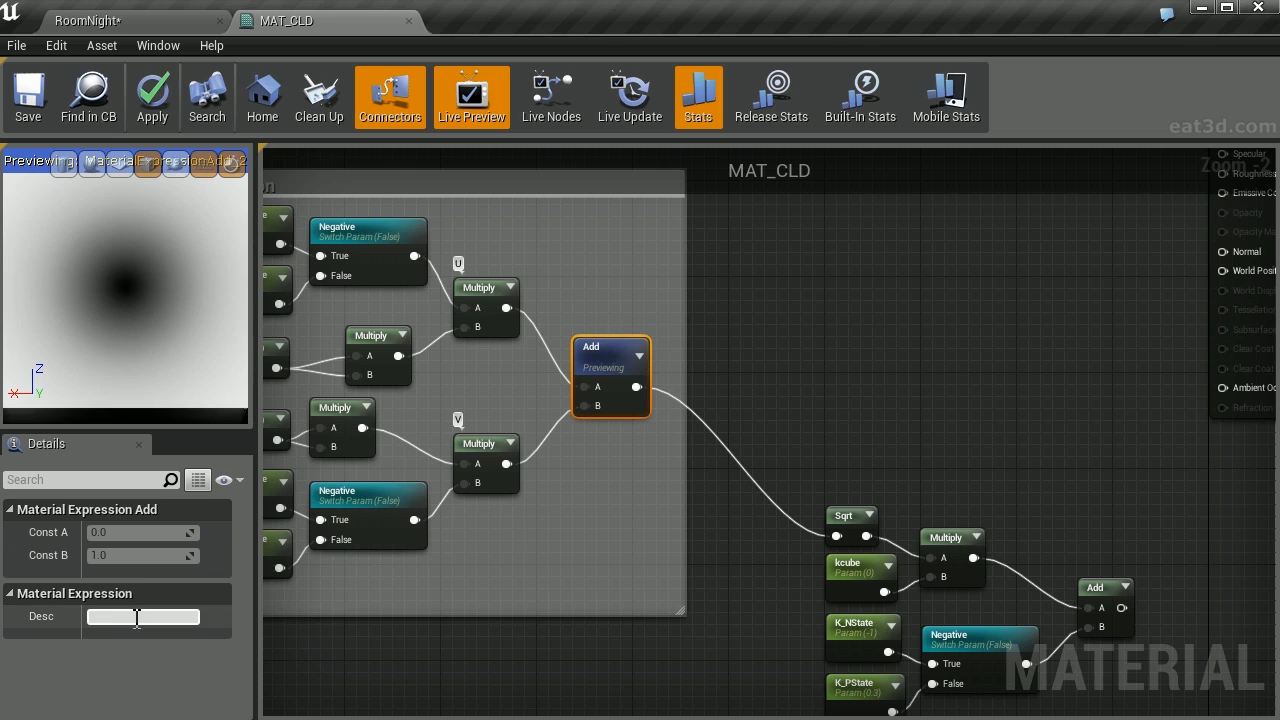
pyautogui.click(137, 617)
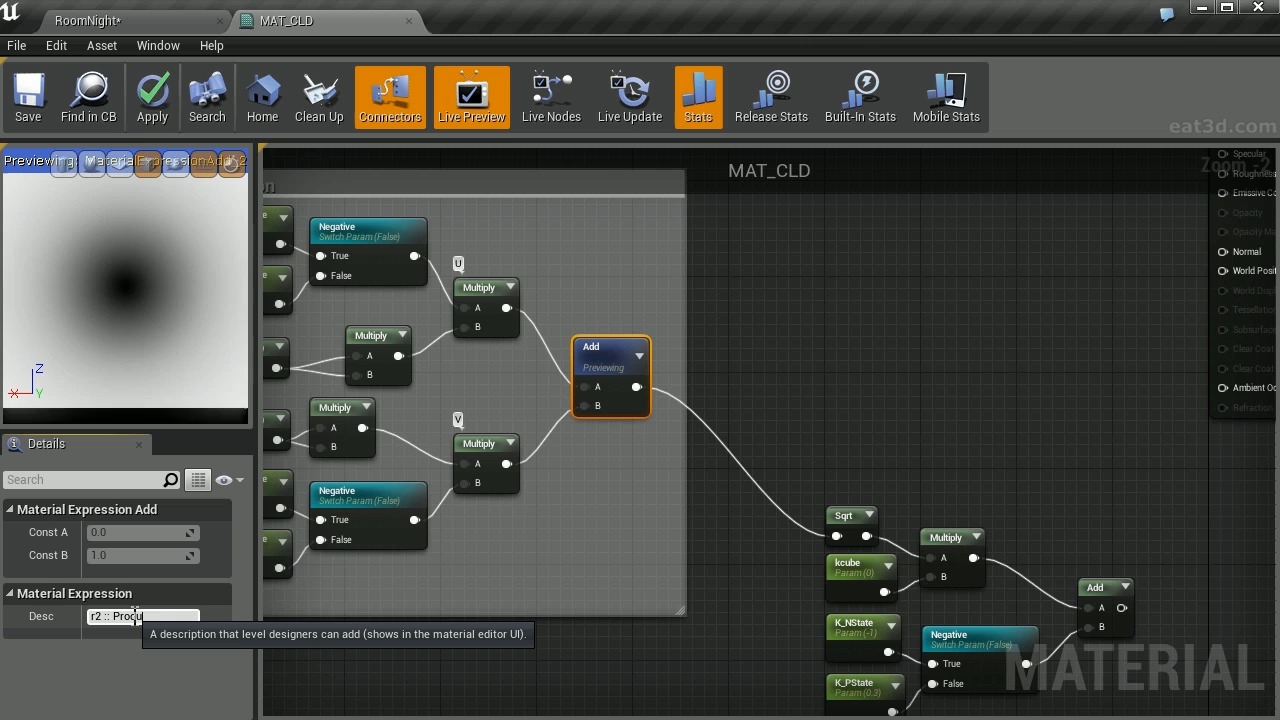
pyautogui.write('r2 :: Product')
pyautogui.press('Return')
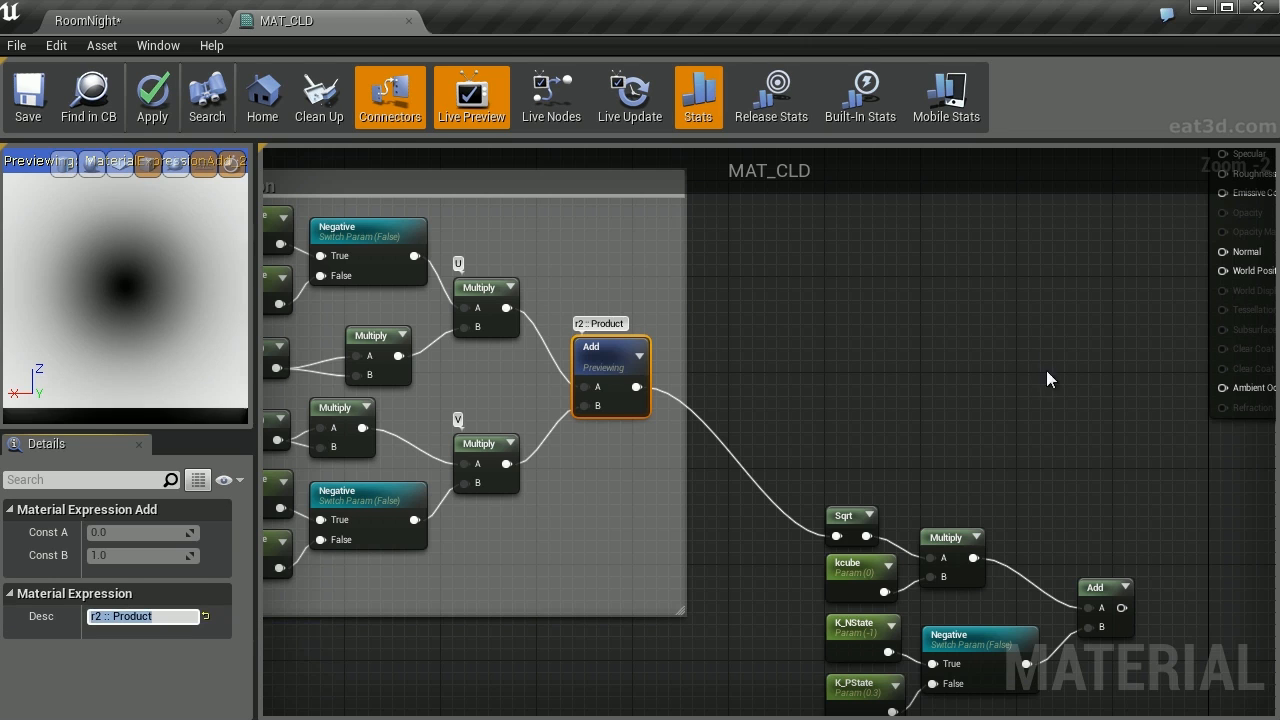
# - Add a Multiply node past the K/kcube Add node, with r2 :: Product wired to A and that Add node to B
pyautogui.moveTo(1046, 370); pyautogui.dragTo(814, 271, button='right')
pyautogui.click(1005, 438)
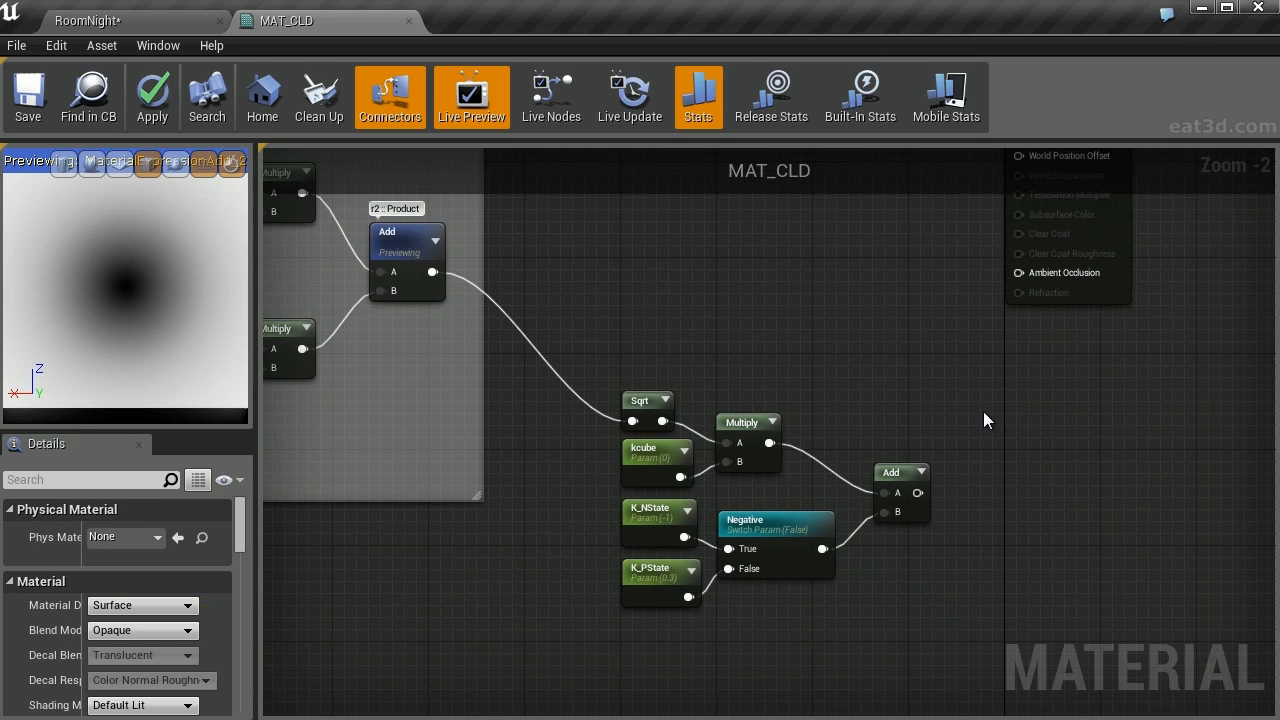
pyautogui.click(983, 411)
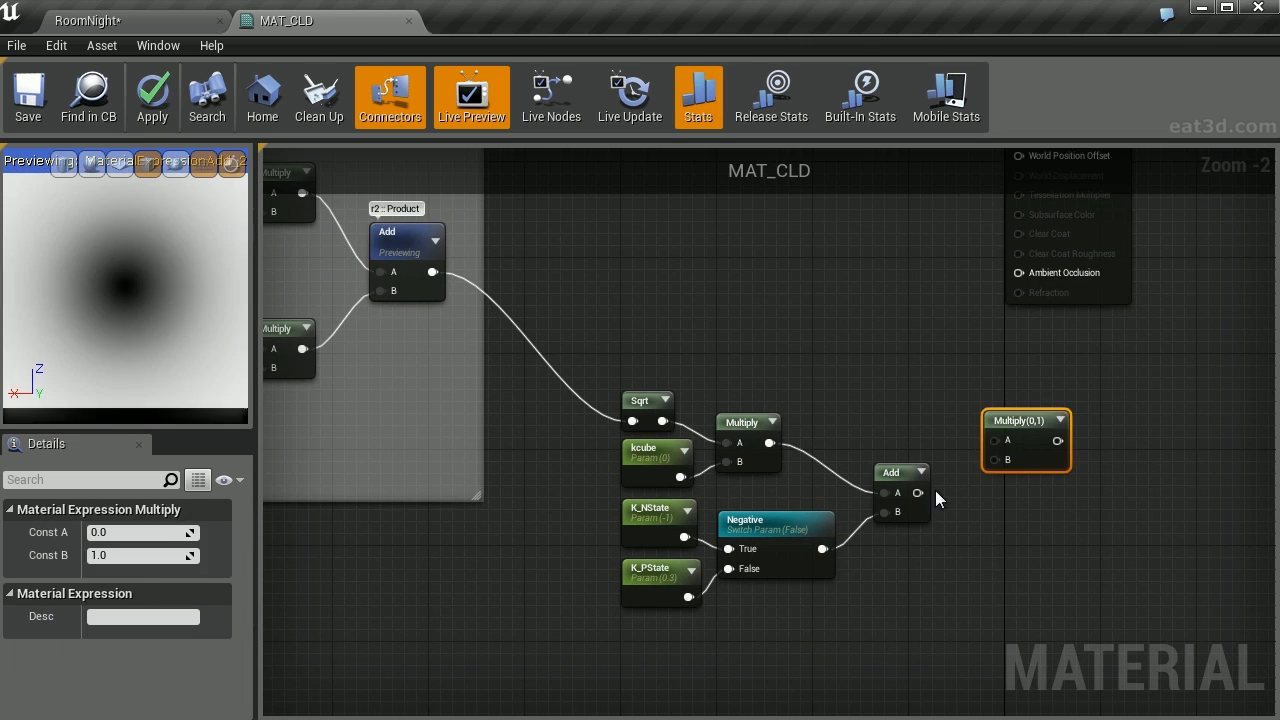
pyautogui.moveTo(917, 493); pyautogui.dragTo(433, 272)
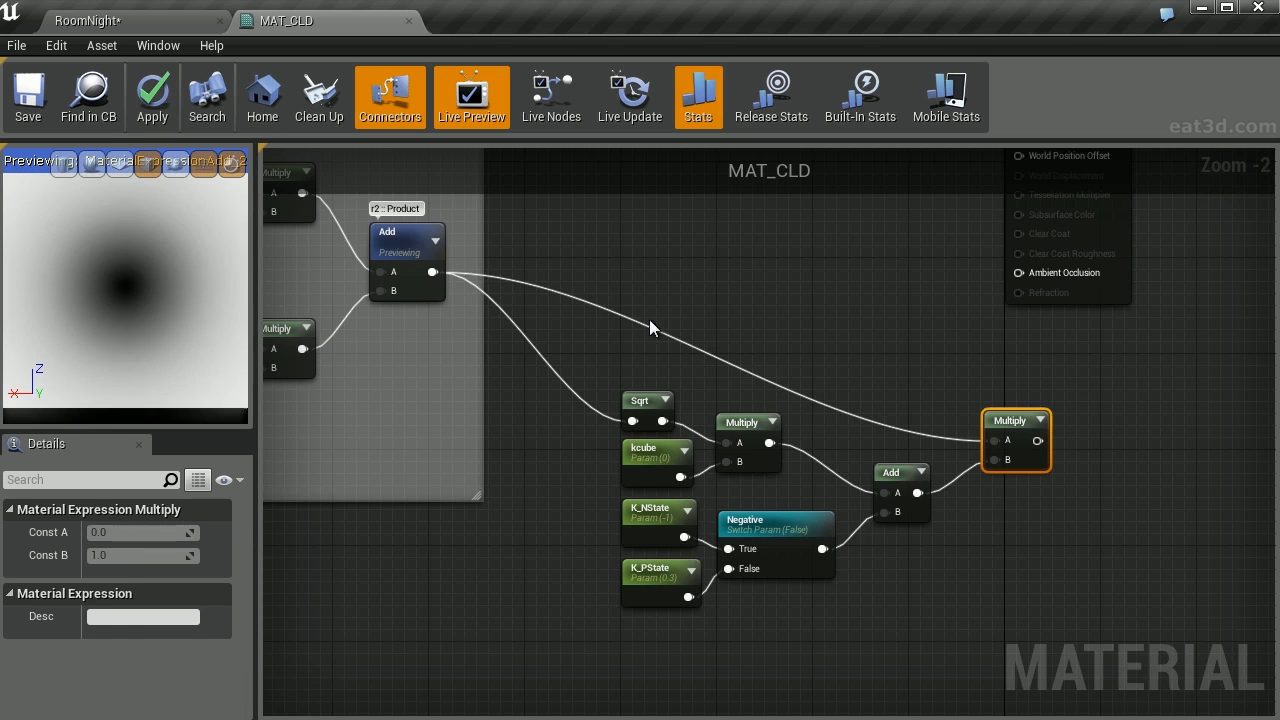
# - Check the f formula comment and place an Add node beyond the new Multiply for its leading 1 + term
pyautogui.moveTo(822, 337); pyautogui.dragTo(1062, 468, button='right')
pyautogui.scroll(-2, 1062, 468)
pyautogui.moveTo(395, 211); pyautogui.dragTo(609, 320, button='right')
pyautogui.scroll(4, 589, 314)
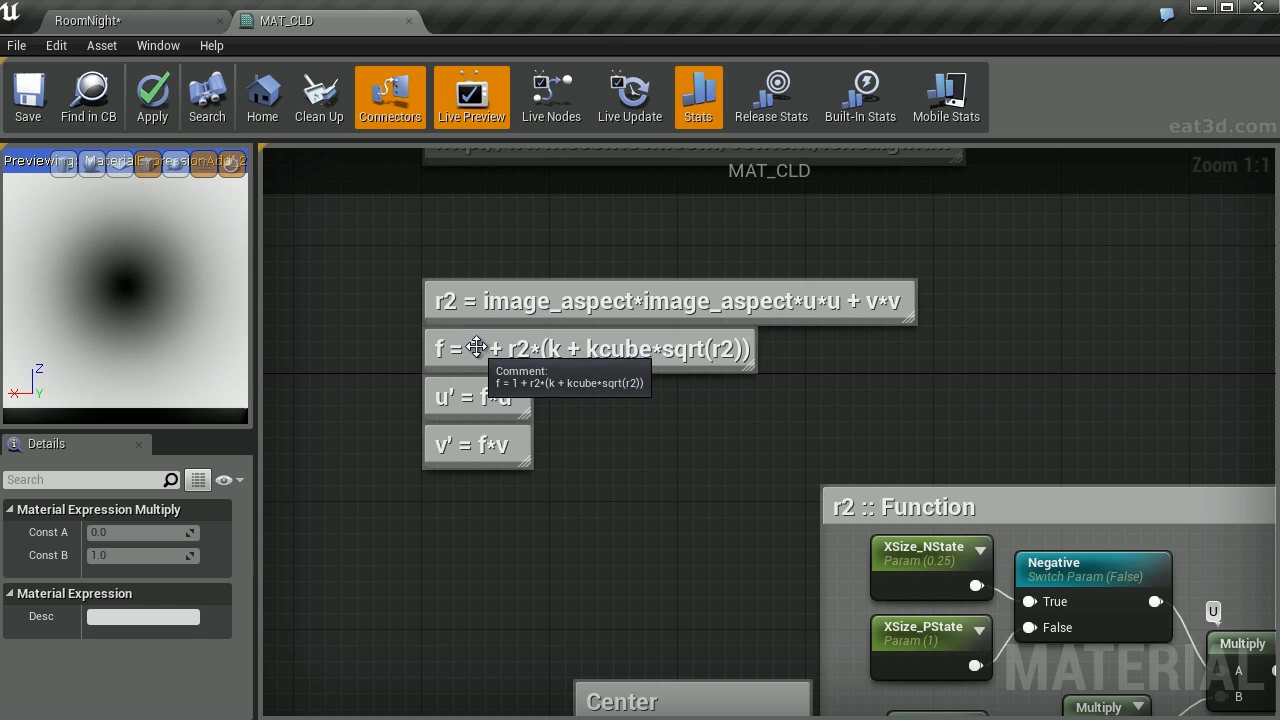
pyautogui.scroll(-4, 1046, 393)
pyautogui.moveTo(1046, 393); pyautogui.dragTo(749, 349, button='right')
pyautogui.scroll(4, 917, 478)
pyautogui.press('a')
pyautogui.click(975, 466)
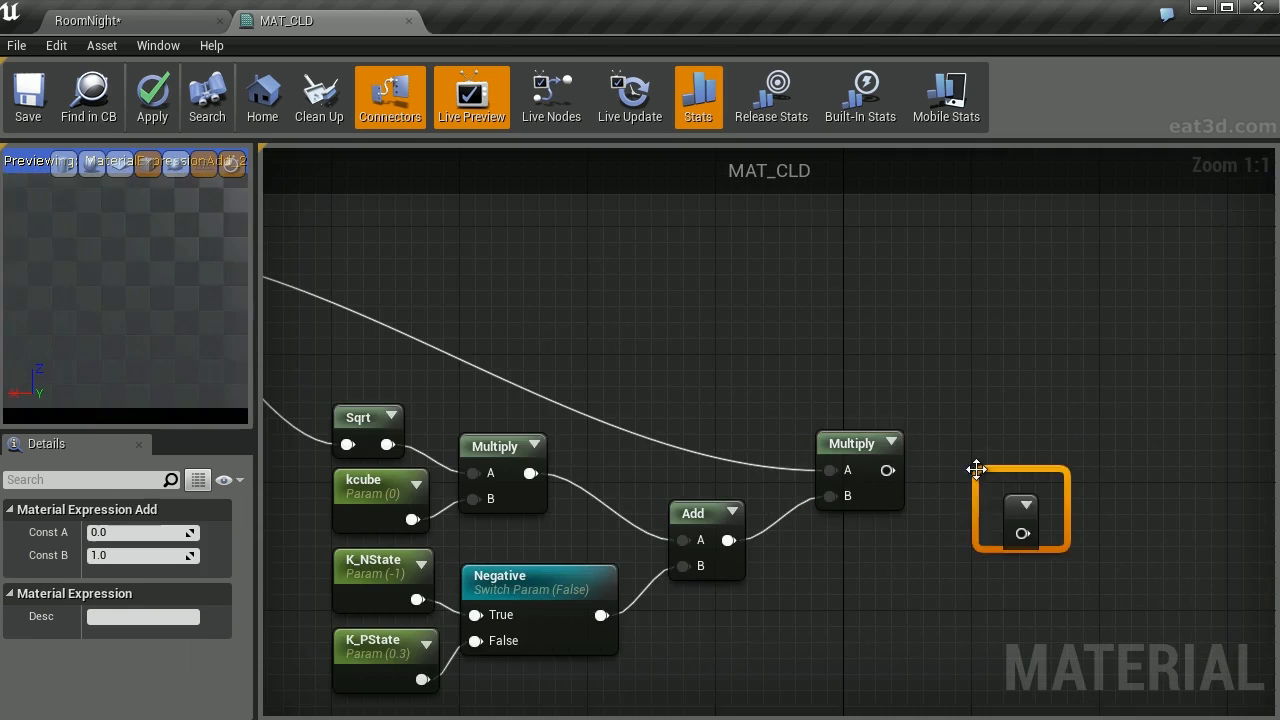
pyautogui.moveTo(975, 466); pyautogui.dragTo(991, 365, button='right')
# - Create a constant with value 1 below the Multiply, then wire the Multiply to the final Add's A input and the constant to B
pyautogui.press('1')
pyautogui.click(875, 442)
pyautogui.click(140, 532)
pyautogui.write('1')
pyautogui.press('Return')
pyautogui.moveTo(907, 482); pyautogui.dragTo(902, 366)
pyautogui.moveTo(1025, 323); pyautogui.dragTo(867, 445)
pyautogui.click(852, 438)
pyautogui.click(878, 544)
# - Enclose all the f term nodes, from Sqrt to the final Add, in a comment box titled "f :: Function"
pyautogui.scroll(-4, 885, 534)
pyautogui.moveTo(652, 234); pyautogui.dragTo(1028, 487, button='right')
pyautogui.scroll(3, 477, 349)
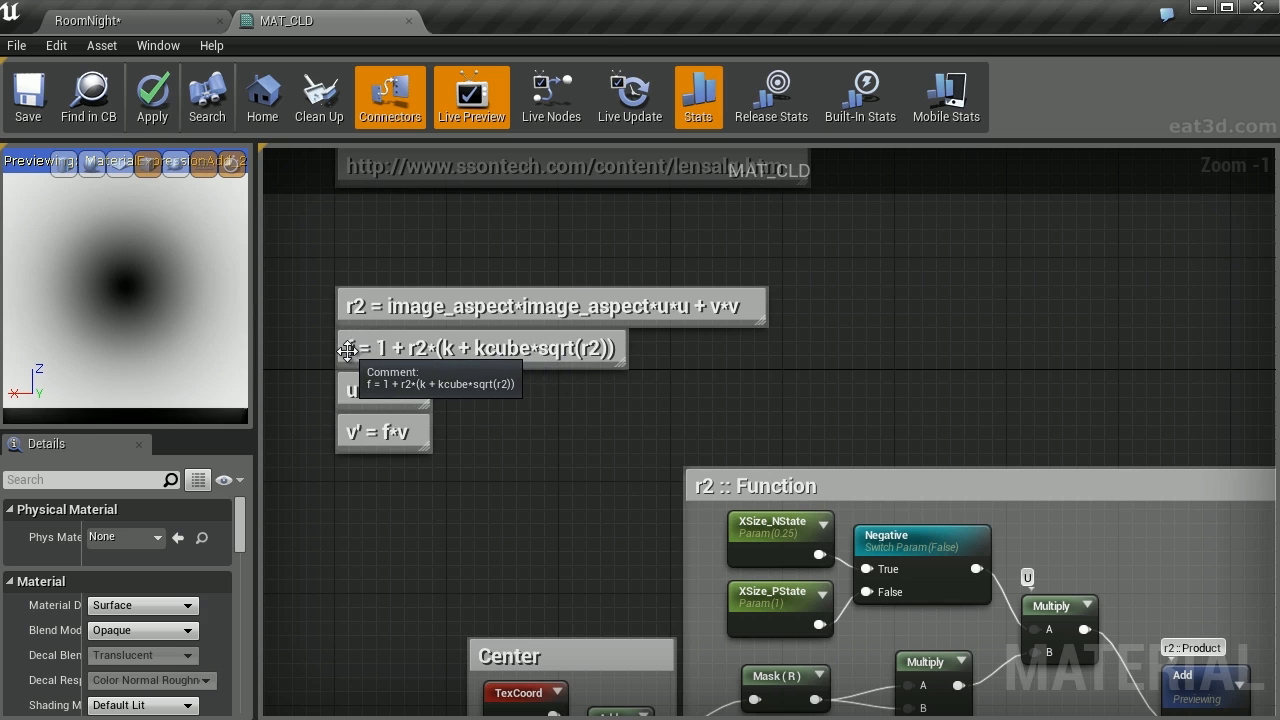
pyautogui.moveTo(1020, 431); pyautogui.dragTo(387, 230, button='right')
pyautogui.moveTo(1180, 665); pyautogui.dragTo(791, 349, button='right')
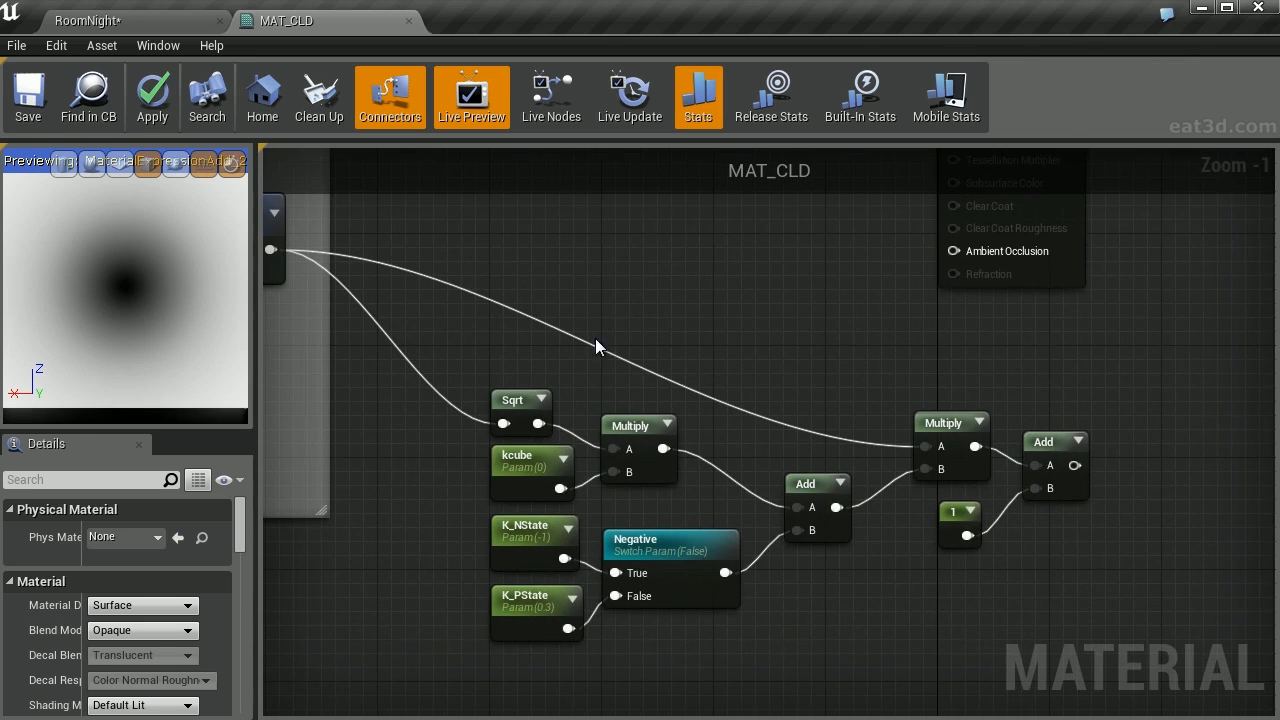
pyautogui.moveTo(470, 325); pyautogui.dragTo(1052, 670)
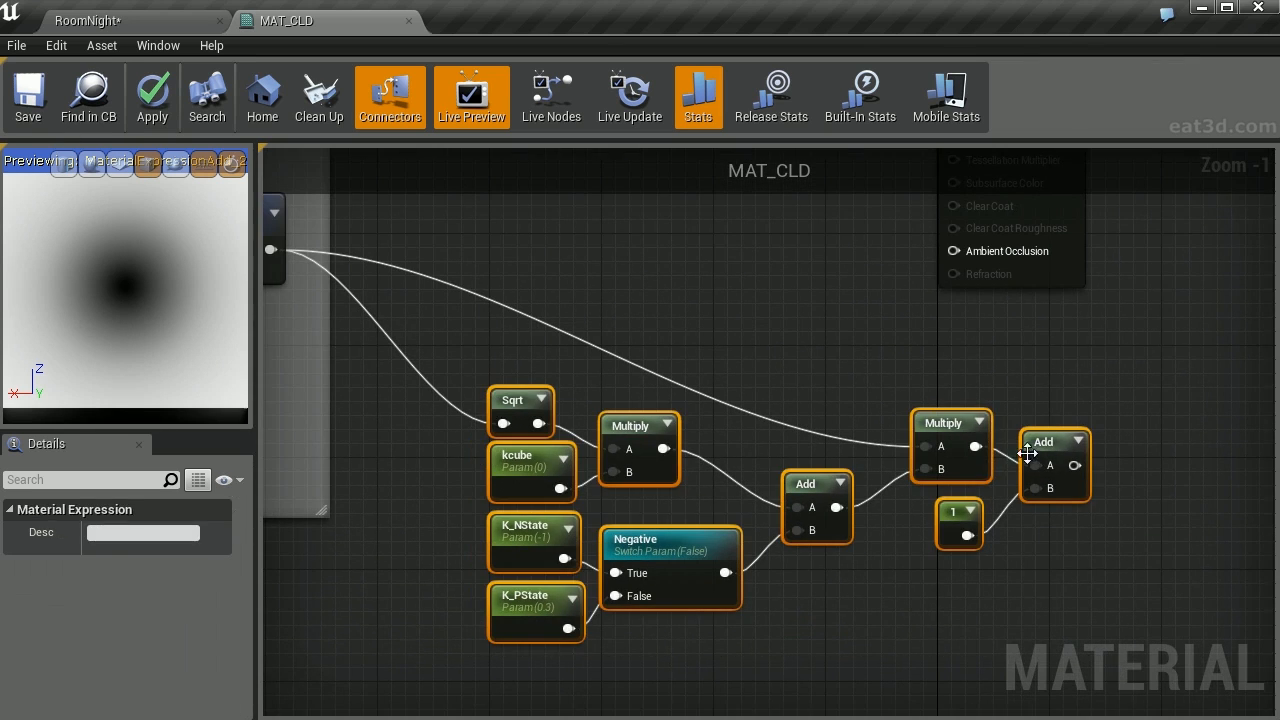
pyautogui.press('c')
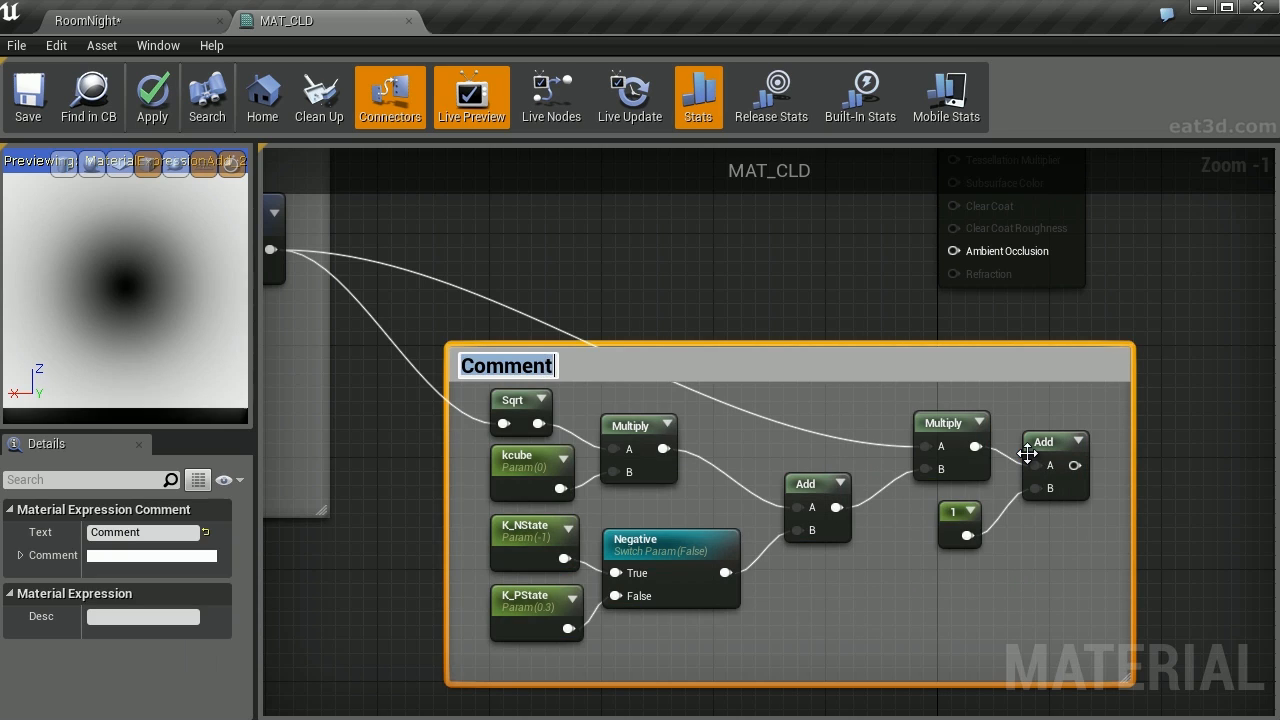
pyautogui.write('f :: ')
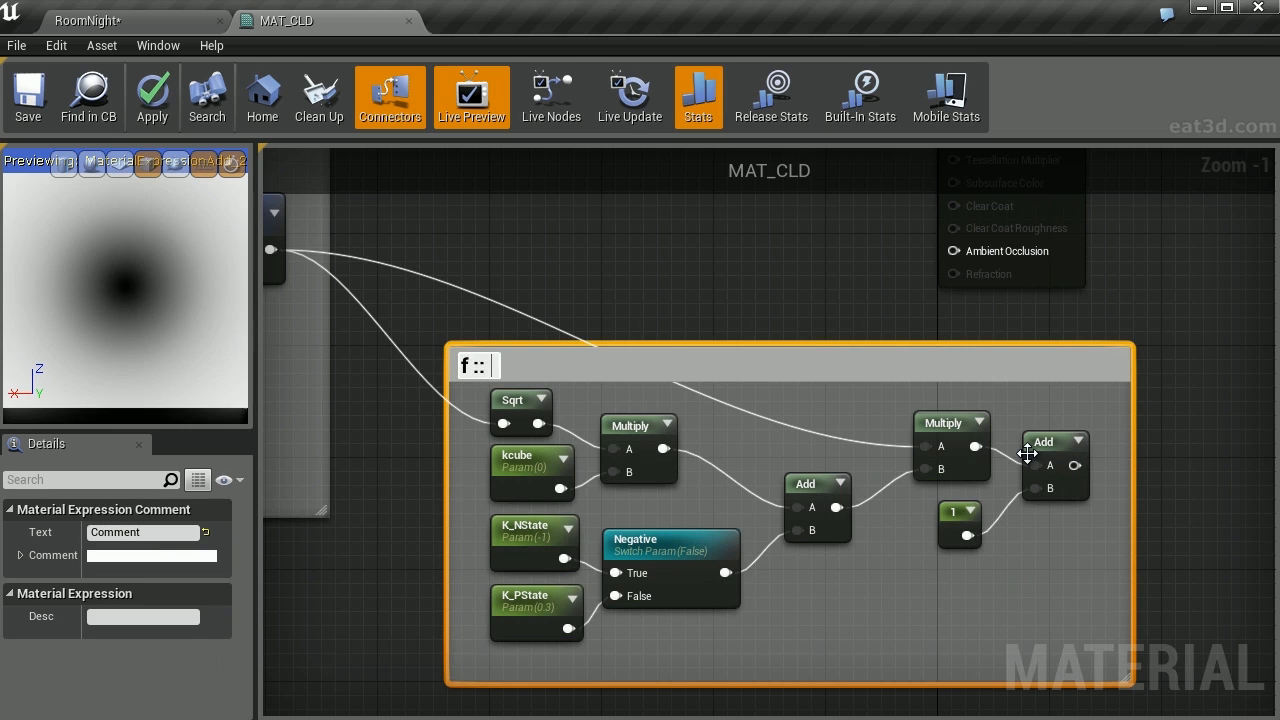
pyautogui.write('Function')
pyautogui.press('Return')
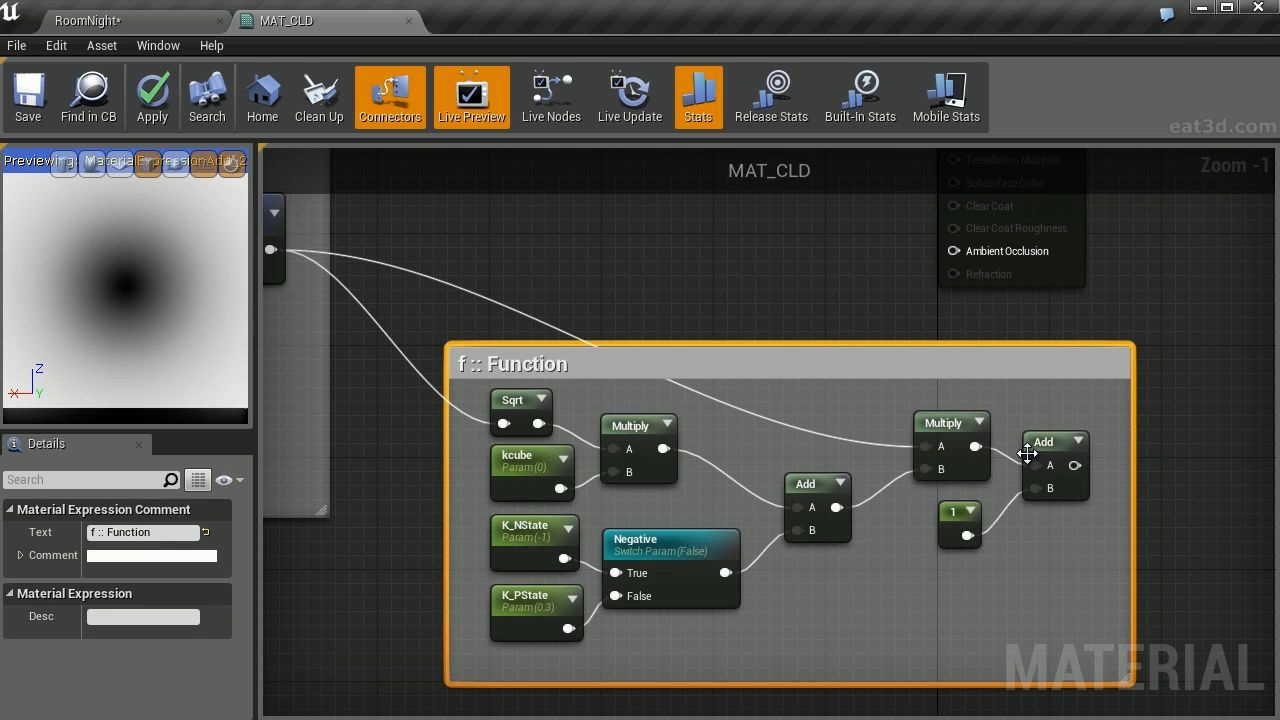
# - Give the final Add node in the f :: Function group the description "f :: Product"
pyautogui.click(1050, 438)
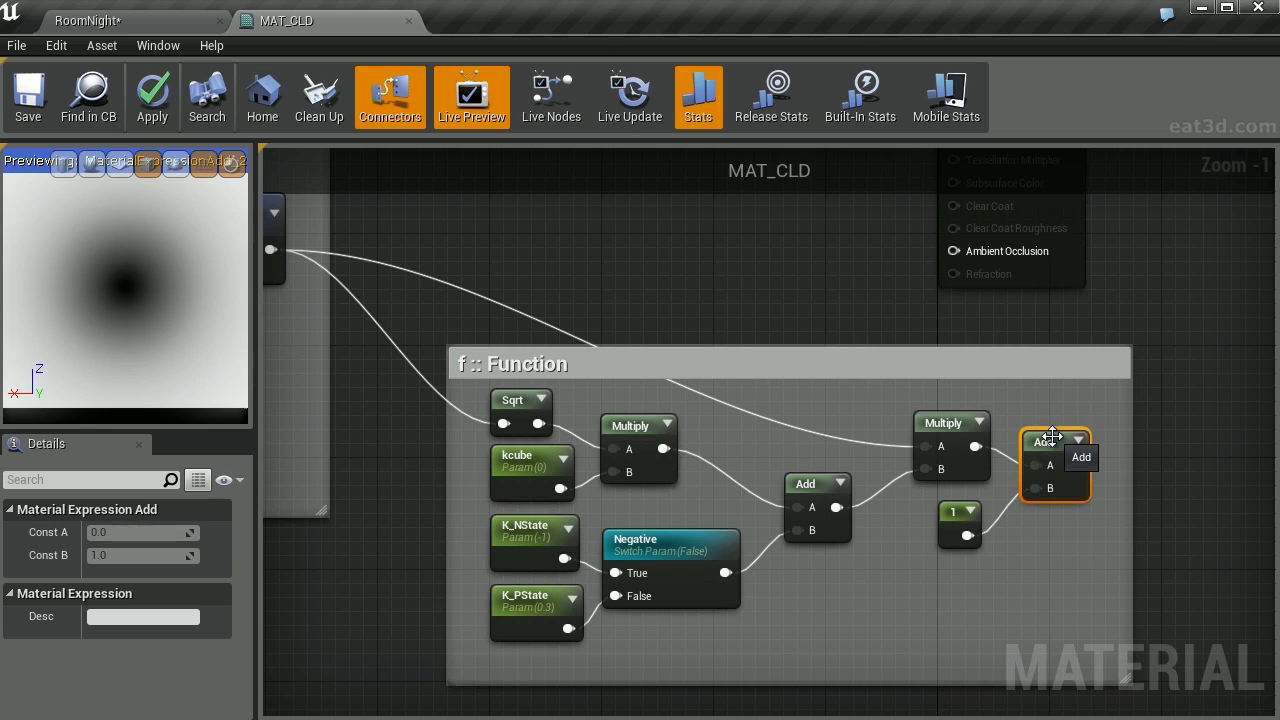
pyautogui.click(182, 617)
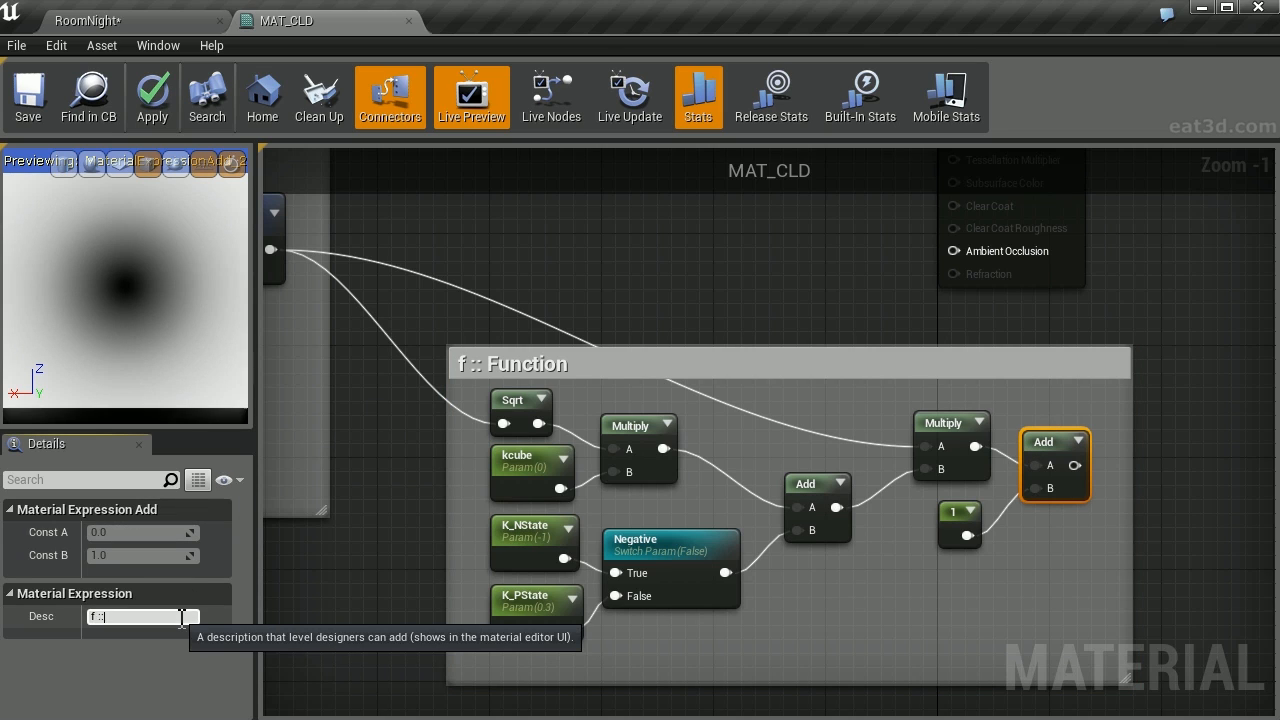
pyautogui.write('f :: Product')
pyautogui.press('Return')
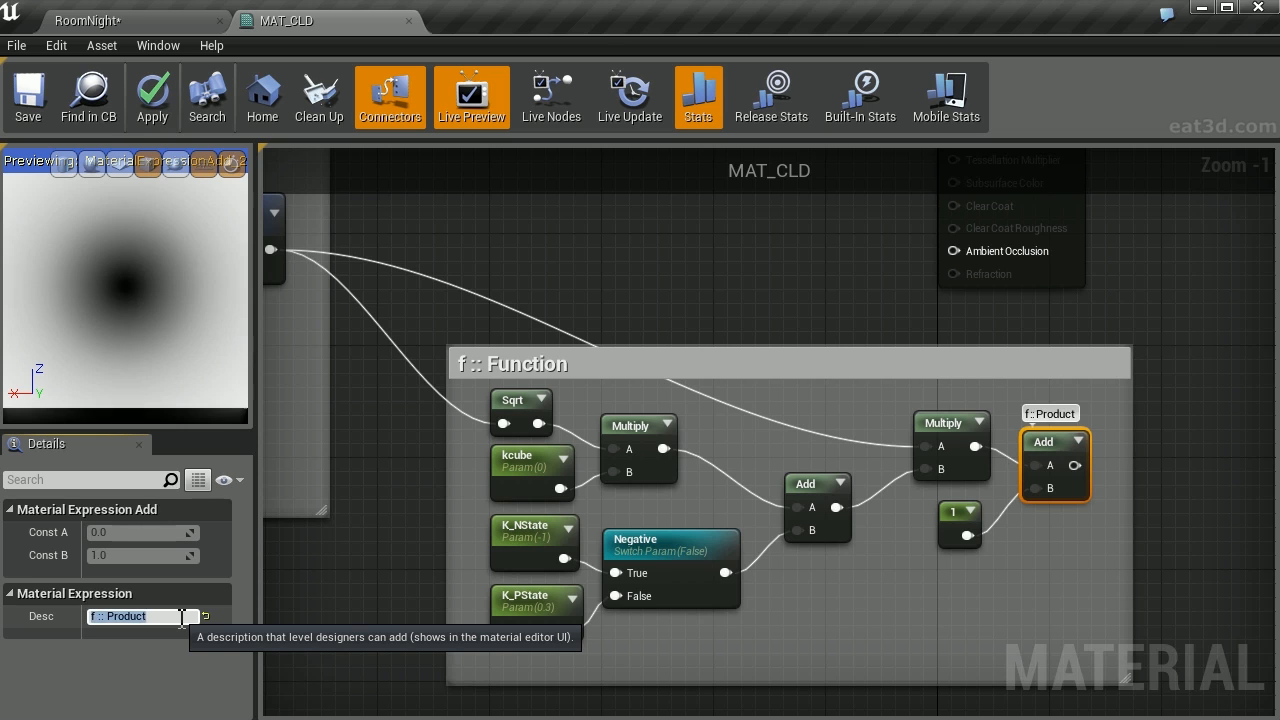
# - Check the u' and v' formulas and place two Multiply nodes, one above the other, beyond the f :: Function group
pyautogui.click(597, 270)
pyautogui.scroll(-2, 630, 336)
pyautogui.moveTo(602, 250); pyautogui.dragTo(1272, 644, button='right')
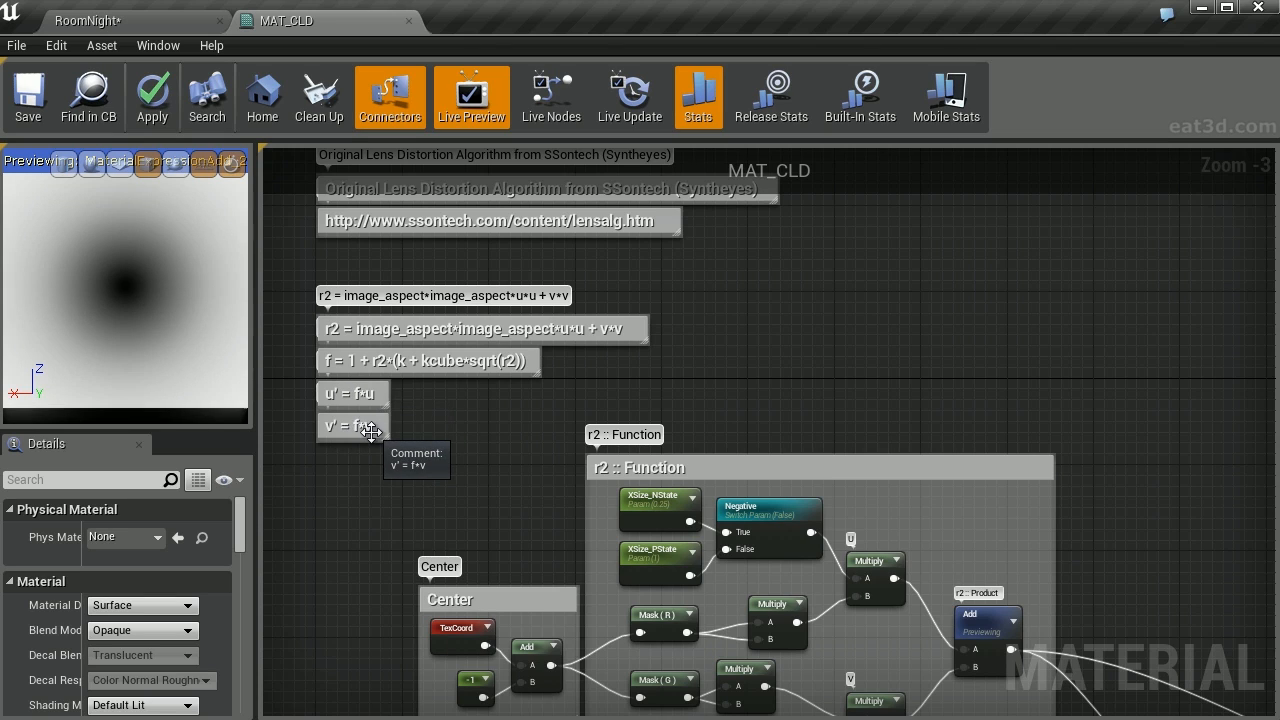
pyautogui.moveTo(1208, 559); pyautogui.dragTo(467, 224, button='right')
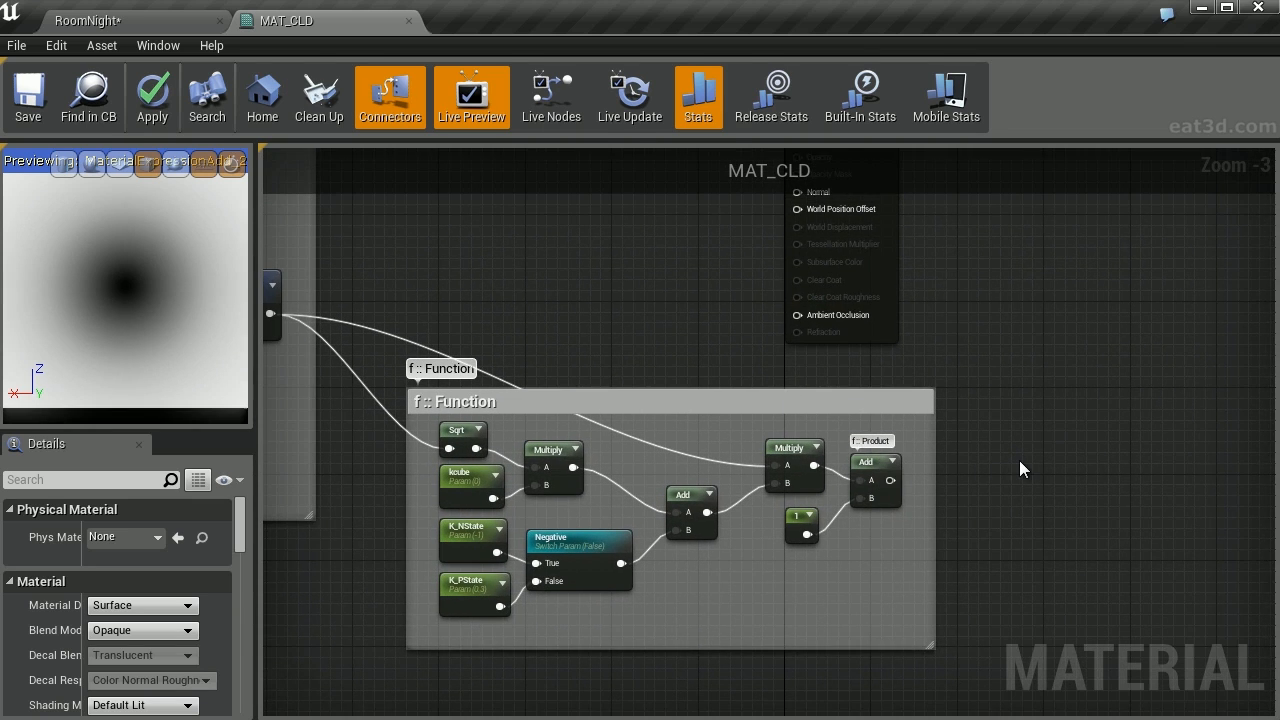
pyautogui.press('m')
pyautogui.click(1010, 428)
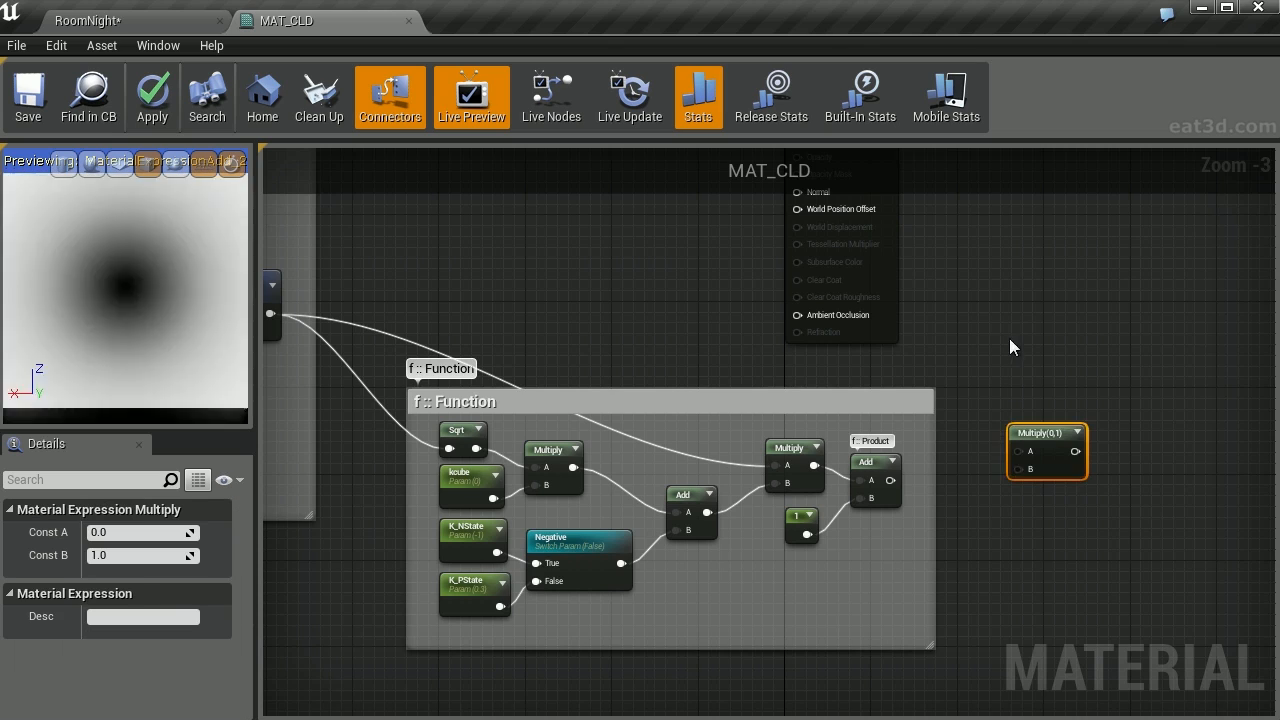
pyautogui.click(1010, 340)
# - Set the upper new Multiply node's description to "U_Prime" and the lower one's to "V_Prime"
pyautogui.click(140, 619)
pyautogui.write('U_Prime')
pyautogui.press('Return')
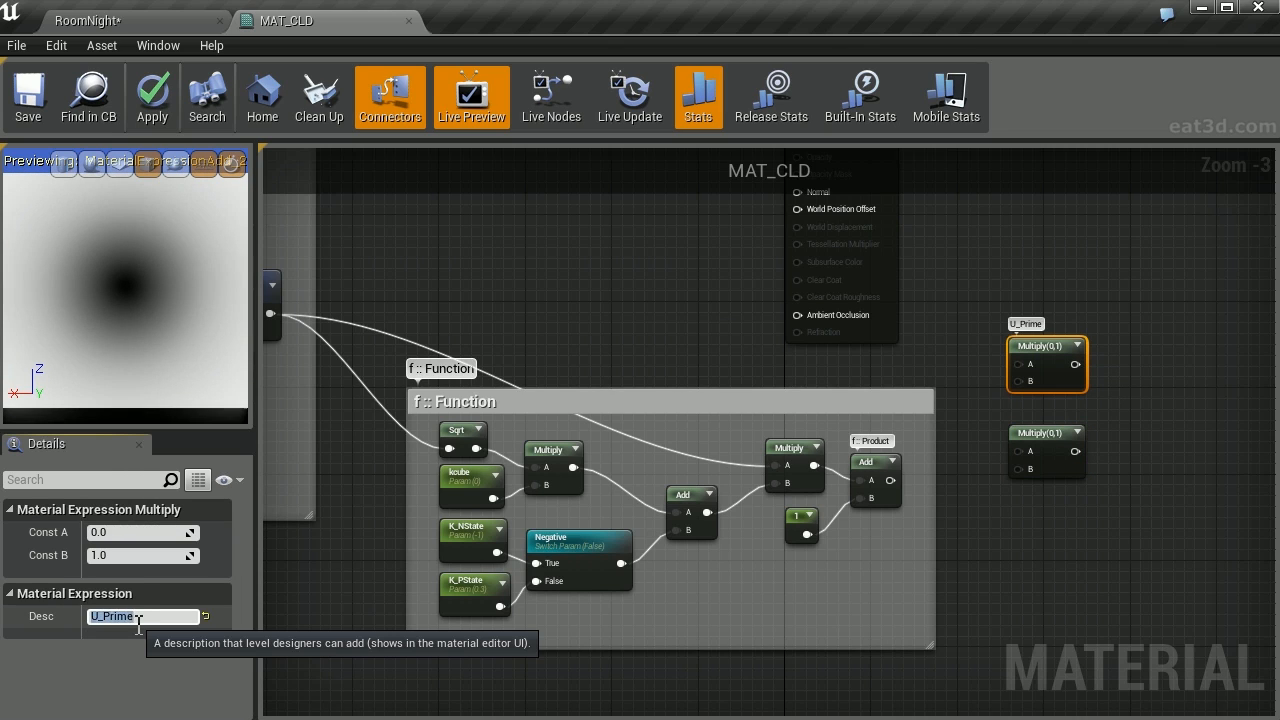
pyautogui.click(1035, 432)
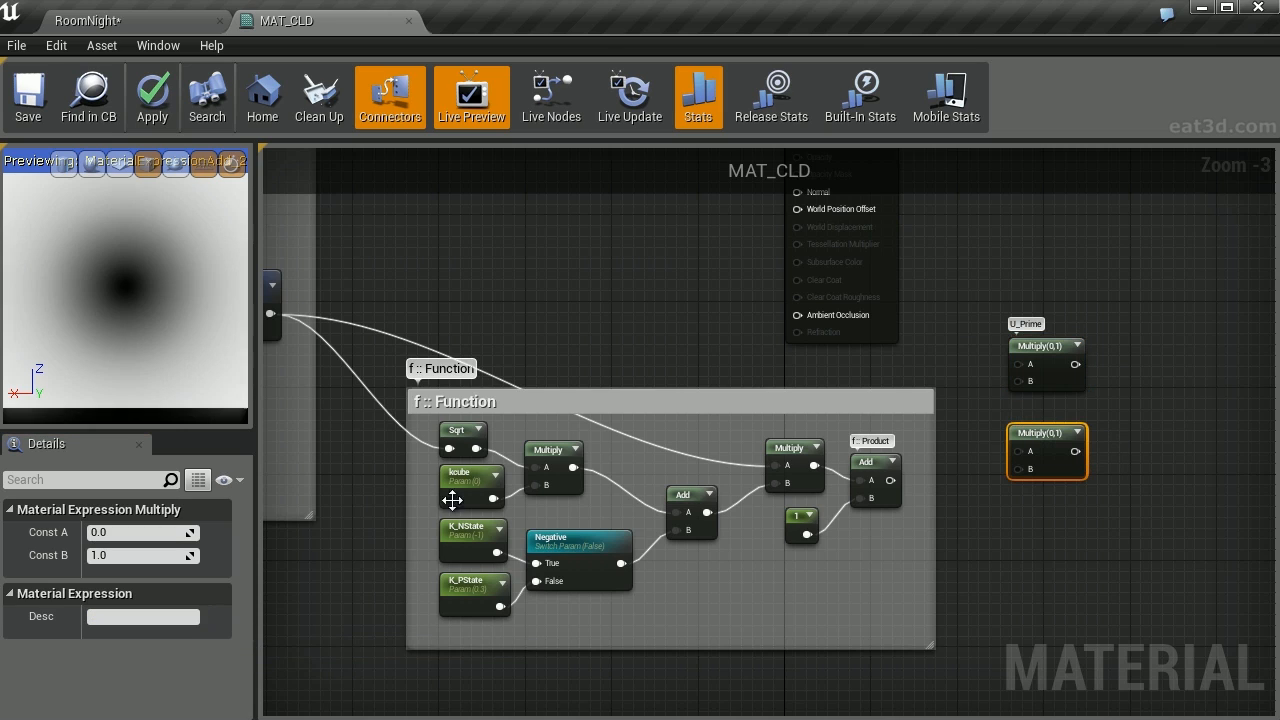
pyautogui.click(153, 617)
pyautogui.write('V_Prime')
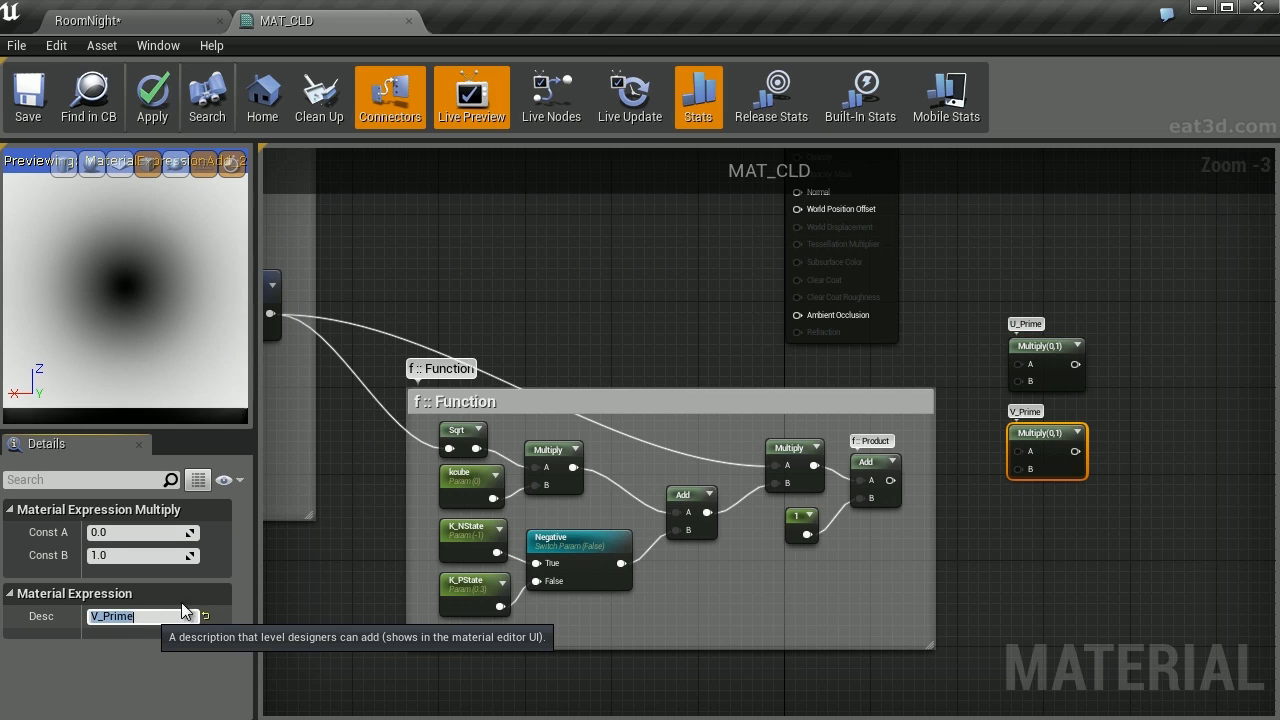
# - Wire f :: Product to the B inputs of U_Prime and V_Prime, and the U and V Multiply outputs to their respective A inputs
pyautogui.moveTo(892, 482); pyautogui.dragTo(1017, 381)
pyautogui.moveTo(674, 342); pyautogui.dragTo(838, 370, button='right')
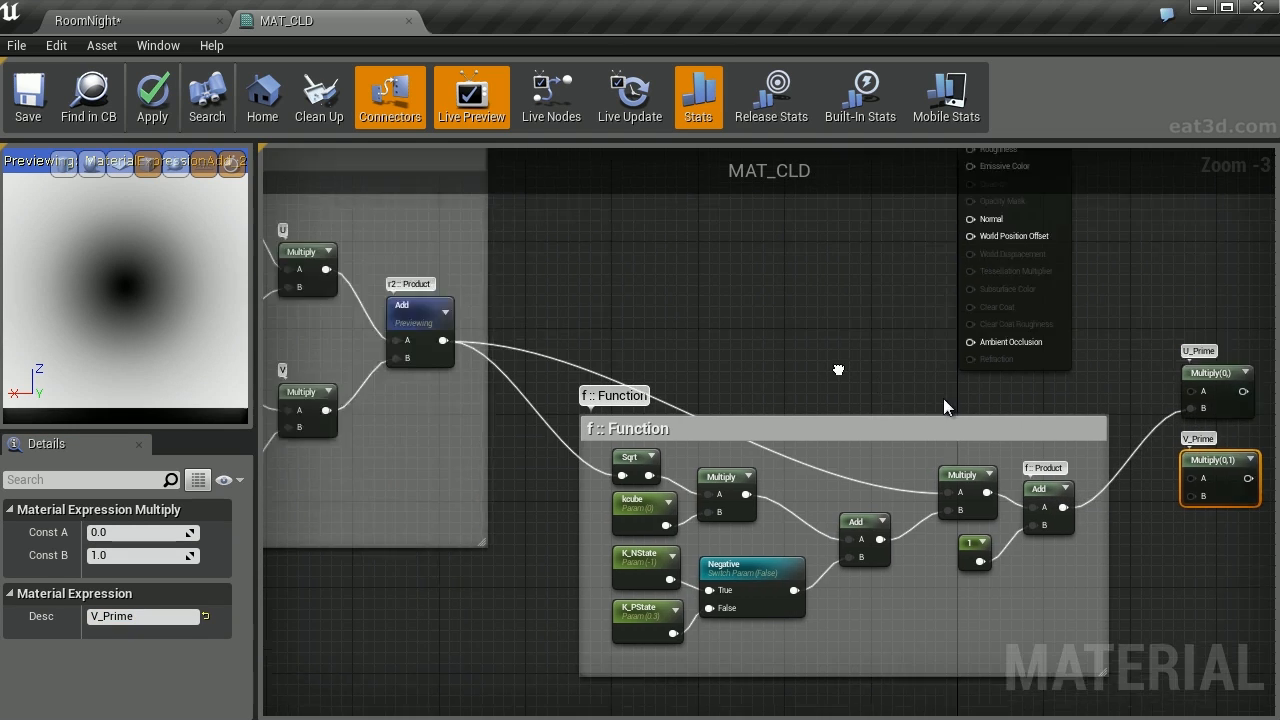
pyautogui.moveTo(943, 398); pyautogui.dragTo(1083, 427, button='right')
pyautogui.moveTo(466, 298); pyautogui.dragTo(1032, 425)
pyautogui.moveTo(1032, 425)
pyautogui.mouseDown(button='right')
pyautogui.moveTo(1106, 325)
pyautogui.moveTo(1050, 433)
pyautogui.mouseUp(button='right')
pyautogui.moveTo(980, 427); pyautogui.dragTo(539, 330)
# - Move the MAT_CLD result node farther out and align U_Prime and V_Prime with their incoming U and V wires
pyautogui.scroll(-5, 822, 292)
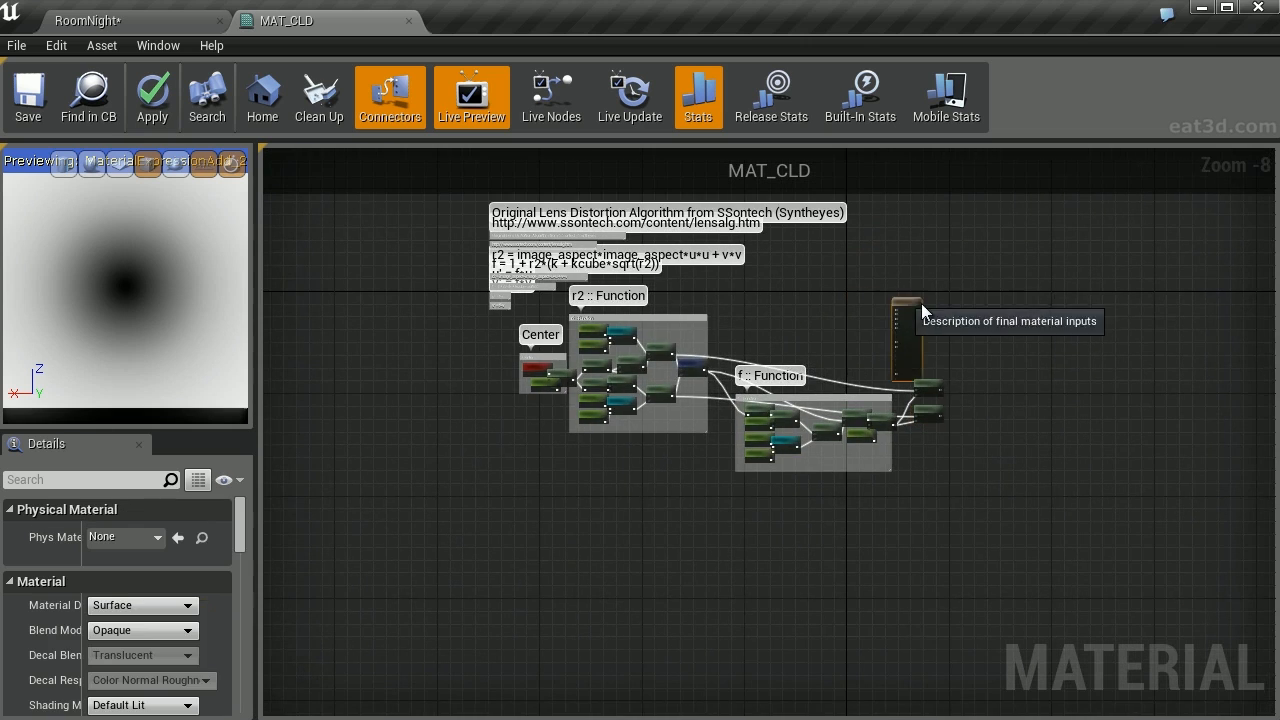
pyautogui.moveTo(858, 297); pyautogui.dragTo(1041, 308)
pyautogui.scroll(4, 945, 378)
pyautogui.moveTo(953, 366); pyautogui.dragTo(906, 397)
pyautogui.click(945, 363)
pyautogui.moveTo(902, 330); pyautogui.dragTo(902, 292)
pyautogui.click(949, 304)
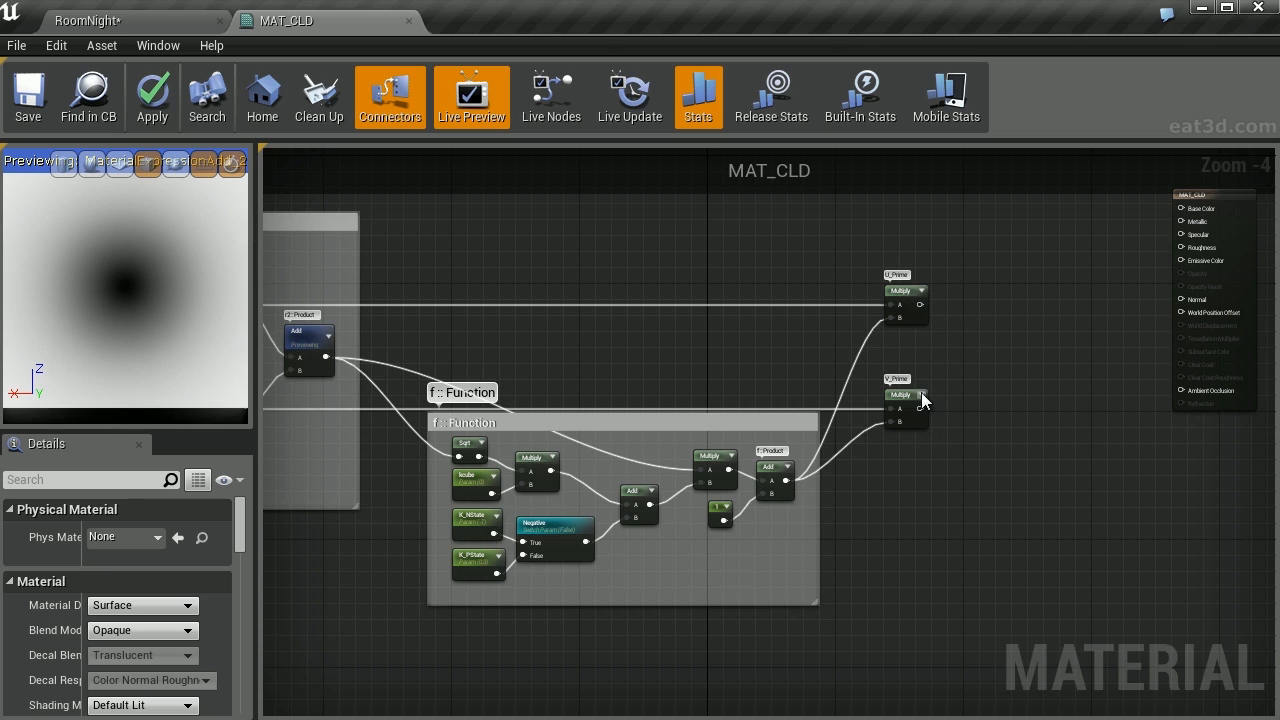
# - Add an AppendVector node and wire U_Prime to its A input and V_Prime to its B input
pyautogui.rightClick(987, 330)
pyautogui.write('append')
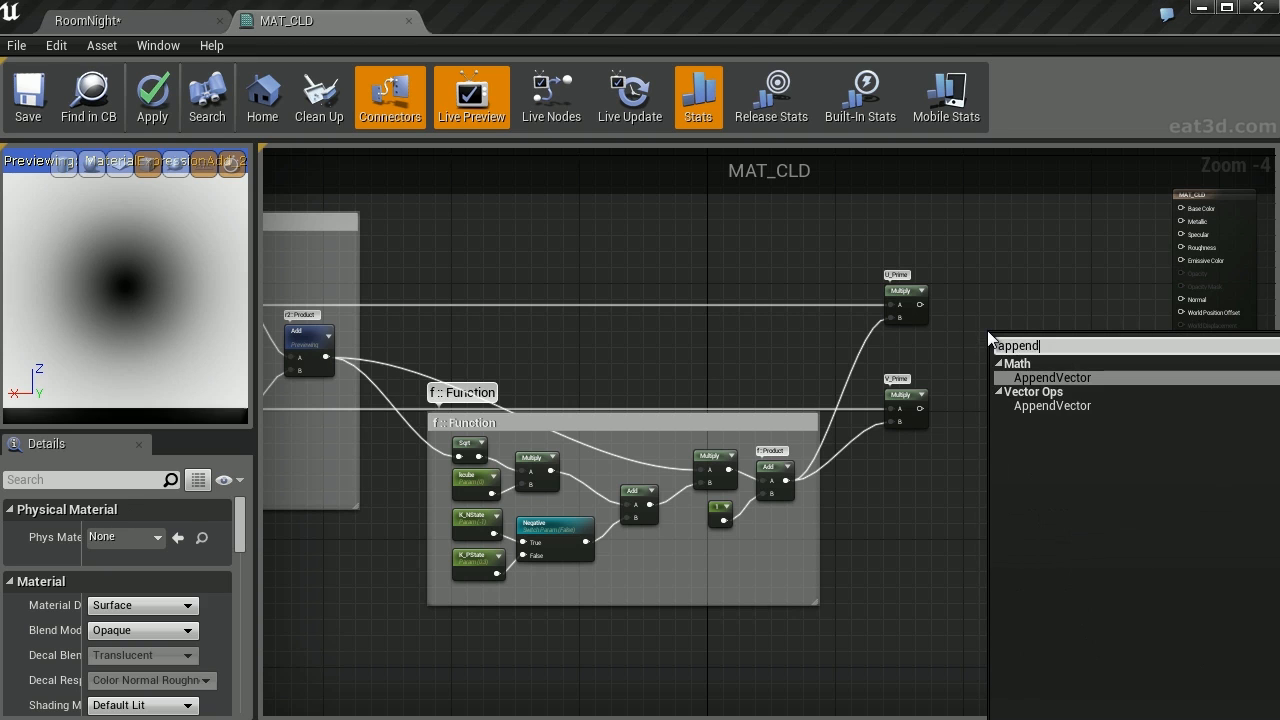
pyautogui.press('Return')
pyautogui.scroll(3, 987, 330)
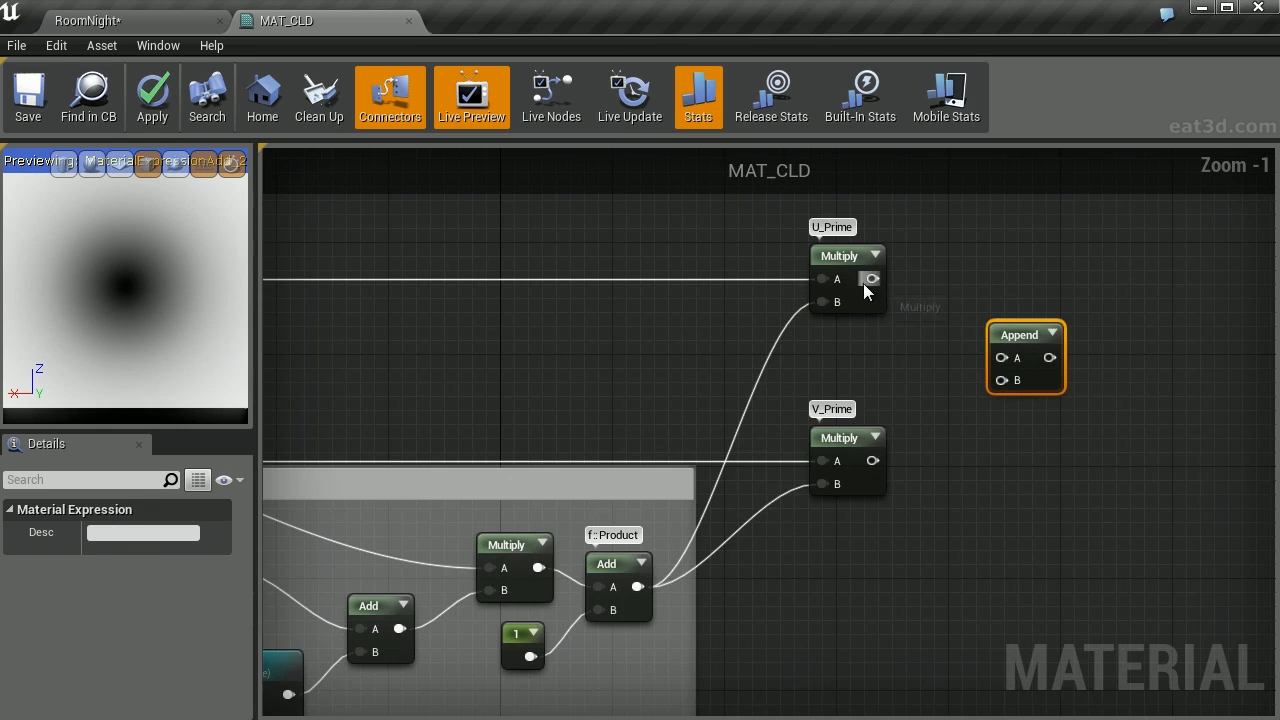
pyautogui.moveTo(870, 279); pyautogui.dragTo(1001, 357)
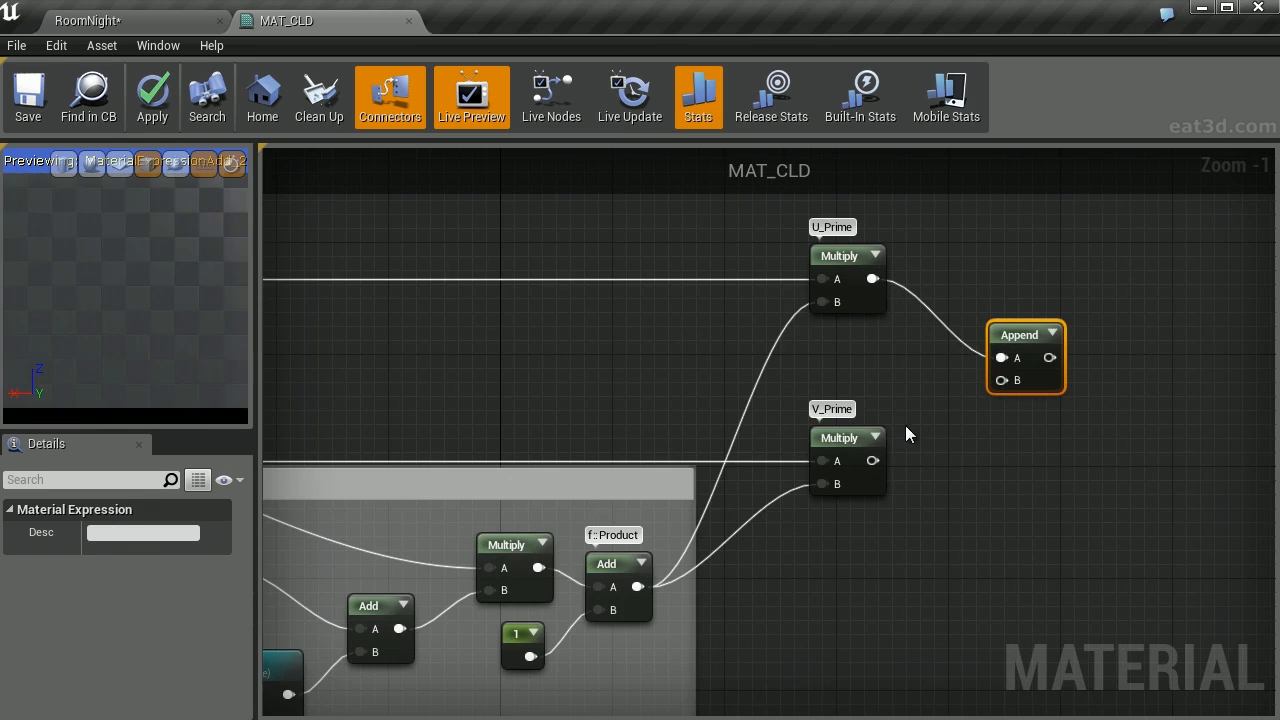
pyautogui.moveTo(872, 460); pyautogui.dragTo(1004, 381)
# - Preview the Append node's output and zoom the preview out to show the whole plane
pyautogui.rightClick(1029, 332)
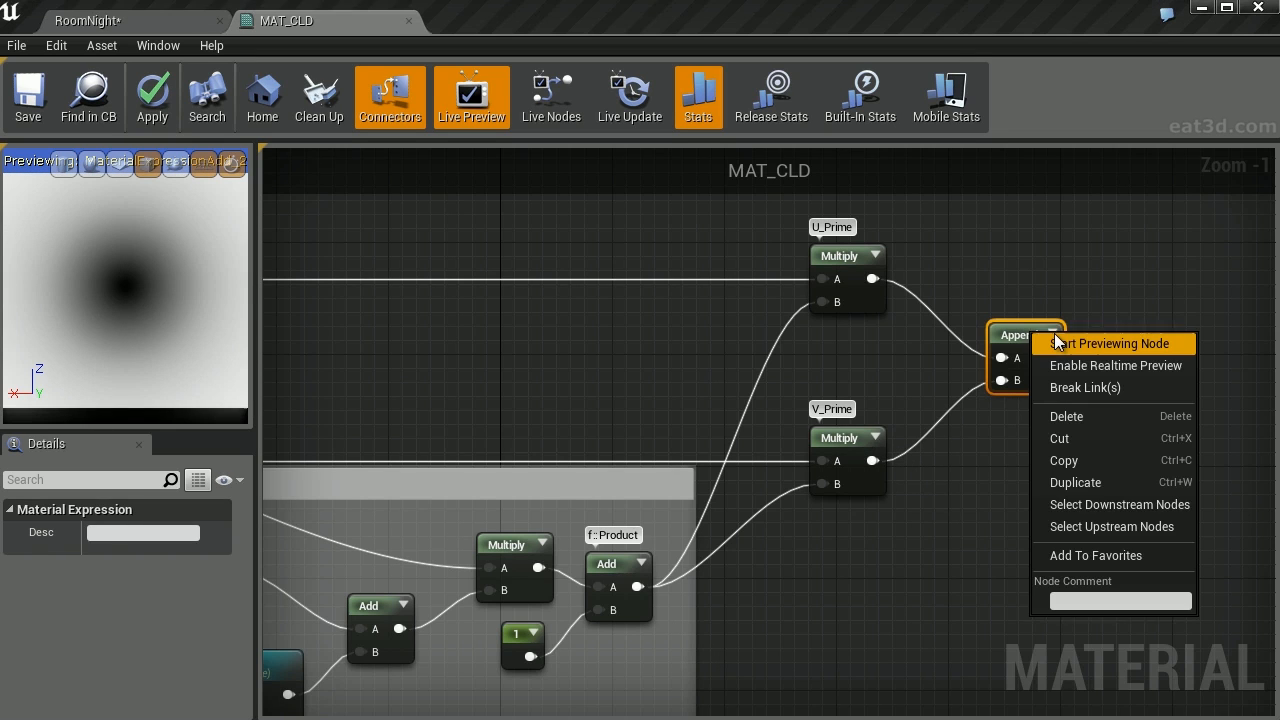
pyautogui.click(1058, 344)
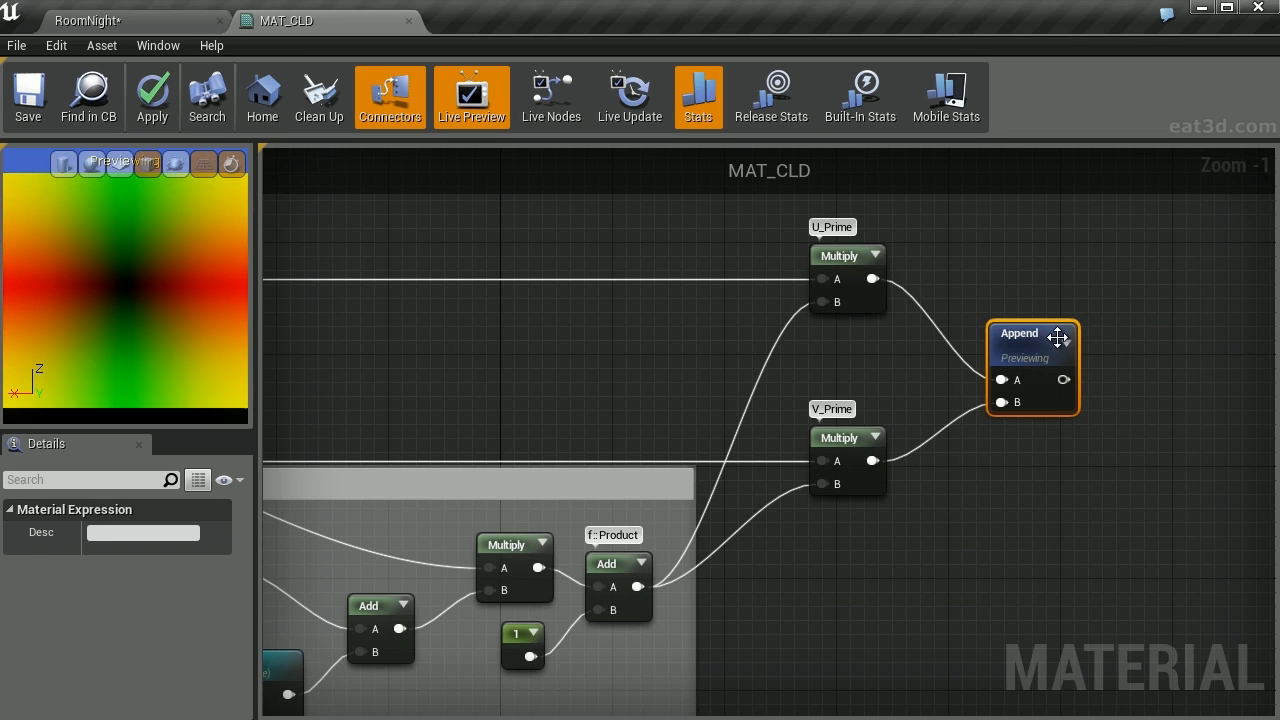
pyautogui.scroll(-2, 177, 350)
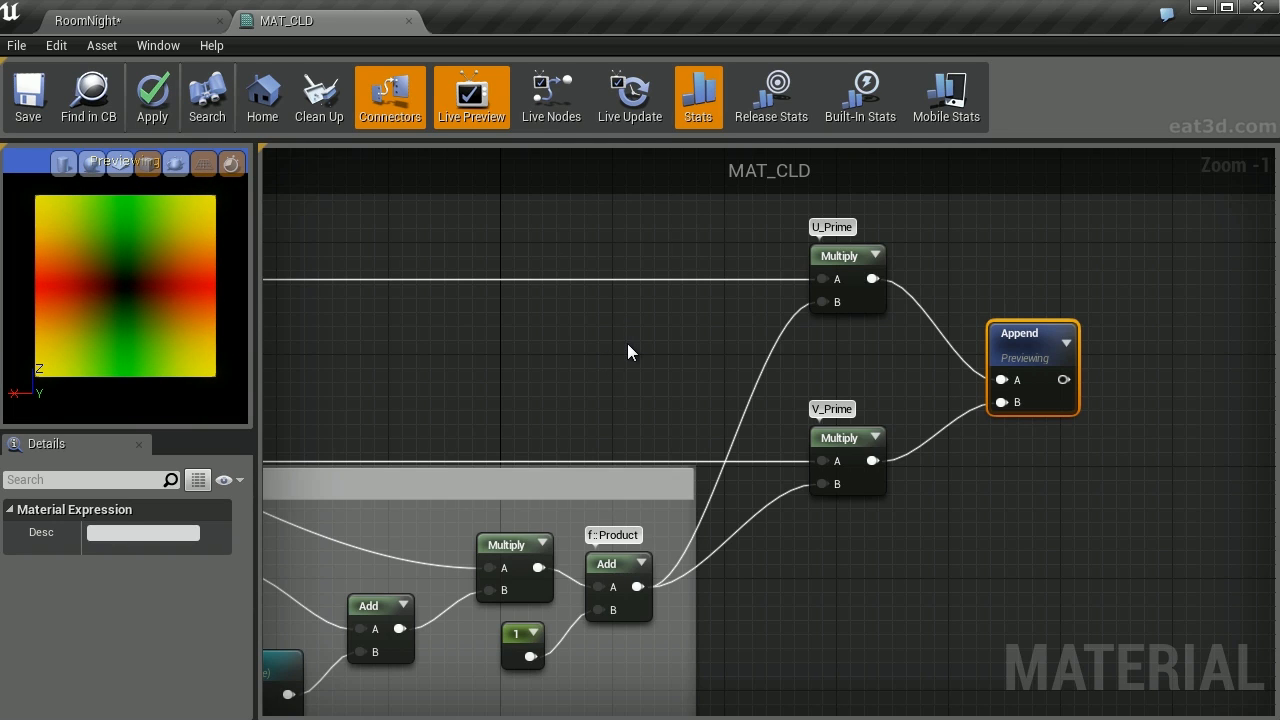
# - Add a Texture Sample using the CLD_Checker texture to the MAT_CLD graph and wire the Append output to its UVs input
pyautogui.click(185, 22)
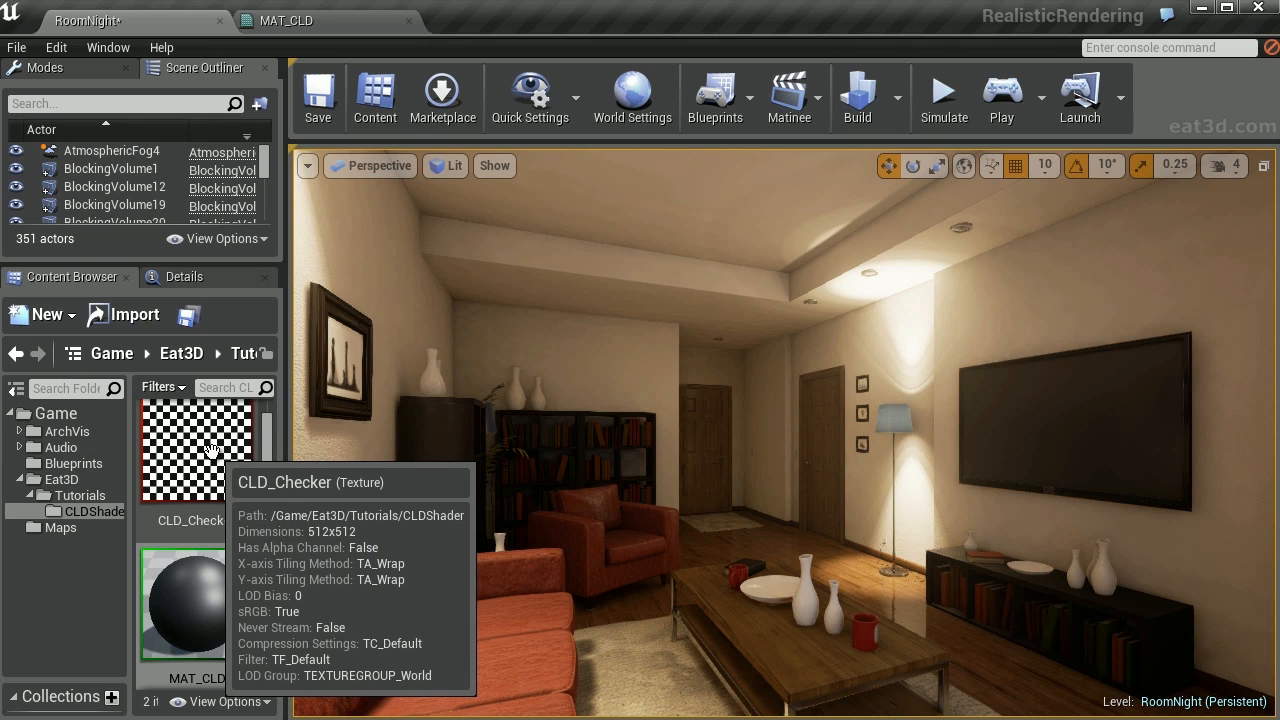
pyautogui.click(212, 450)
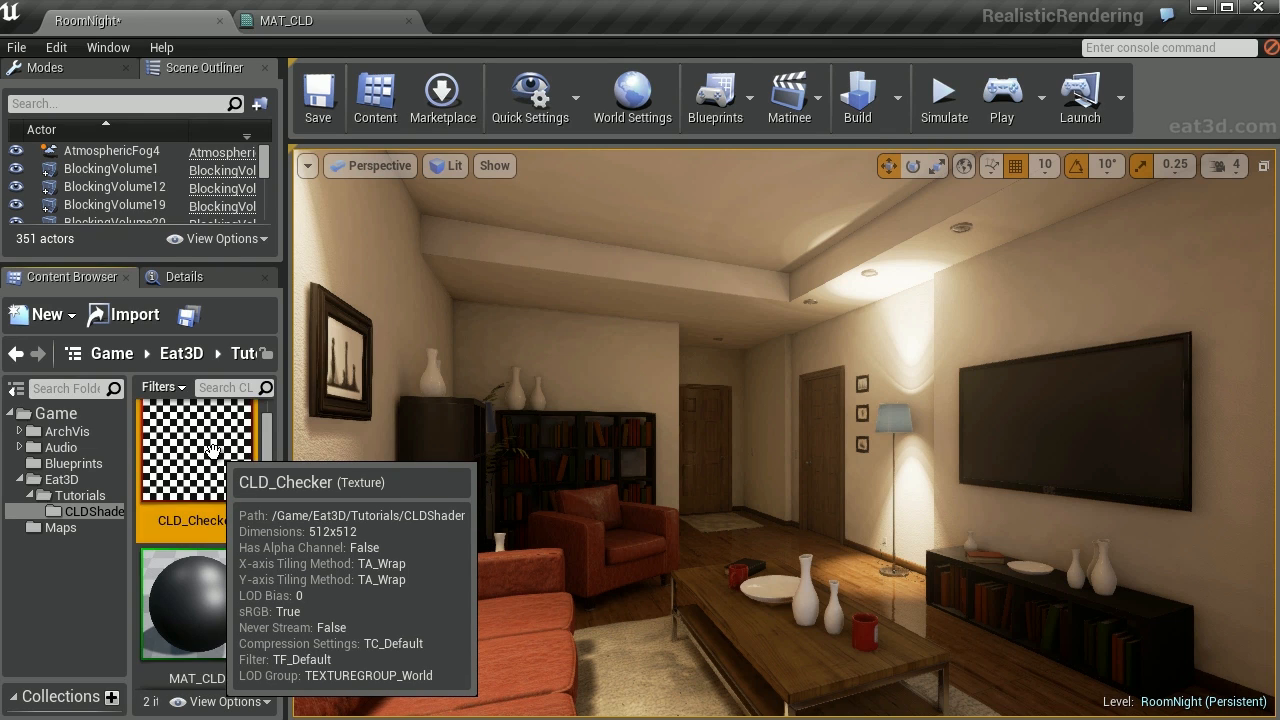
pyautogui.click(317, 22)
pyautogui.click(824, 375)
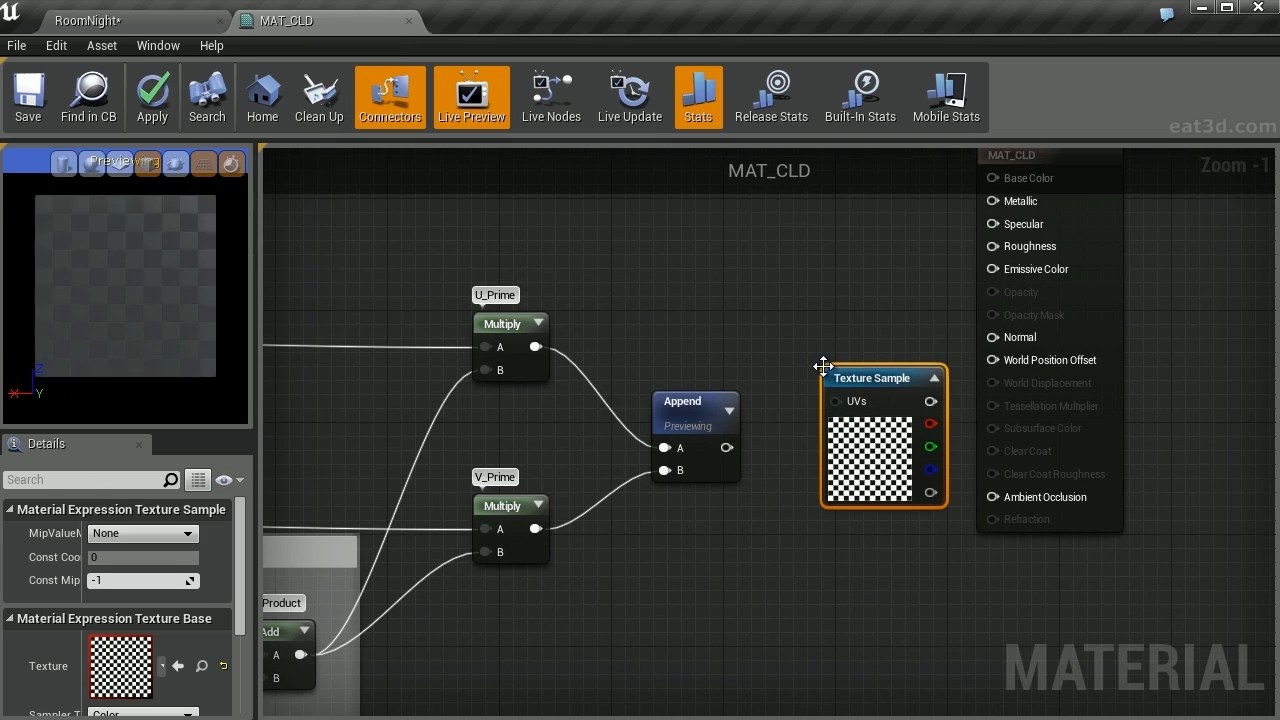
pyautogui.moveTo(872, 384); pyautogui.dragTo(840, 424)
pyautogui.moveTo(712, 426); pyautogui.dragTo(806, 446)
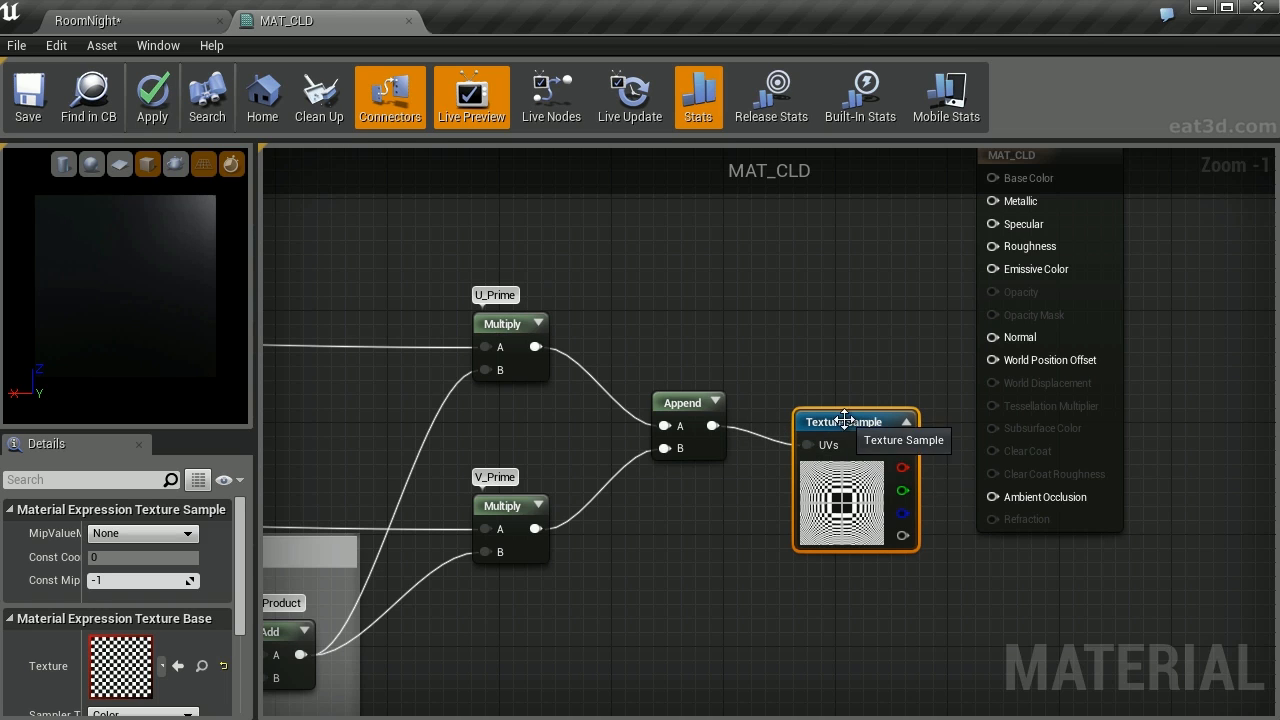
# - Preview the checker Texture Sample and enlarge the preview plane to inspect the distorted pattern
pyautogui.rightClick(849, 424)
pyautogui.click(905, 520)
pyautogui.scroll(3, 166, 297)
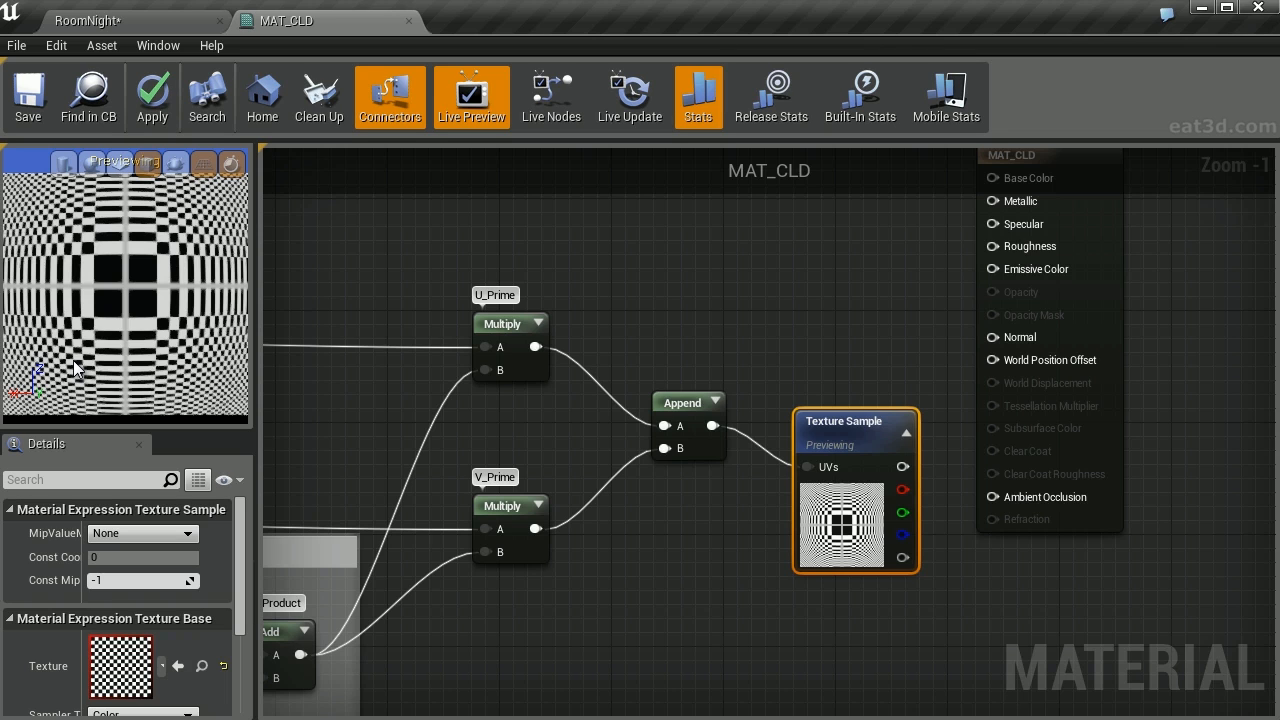
# - Move the MAT_CLD result node and the Texture Sample farther out, and break the link into the Texture Sample's UVs input
pyautogui.scroll(-3, 863, 367)
pyautogui.moveTo(815, 341); pyautogui.dragTo(947, 341)
pyautogui.moveTo(722, 499); pyautogui.dragTo(867, 396)
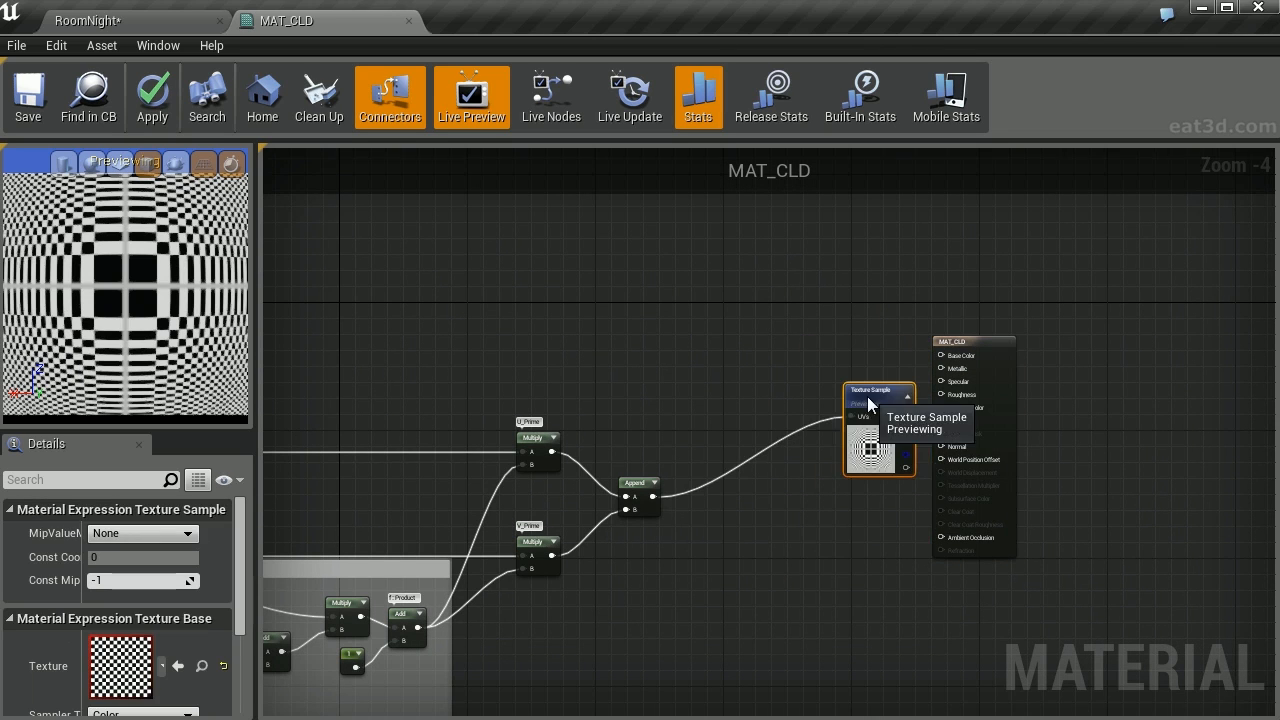
pyautogui.keyDown('alt'); pyautogui.click(851, 416); pyautogui.keyUp('alt')
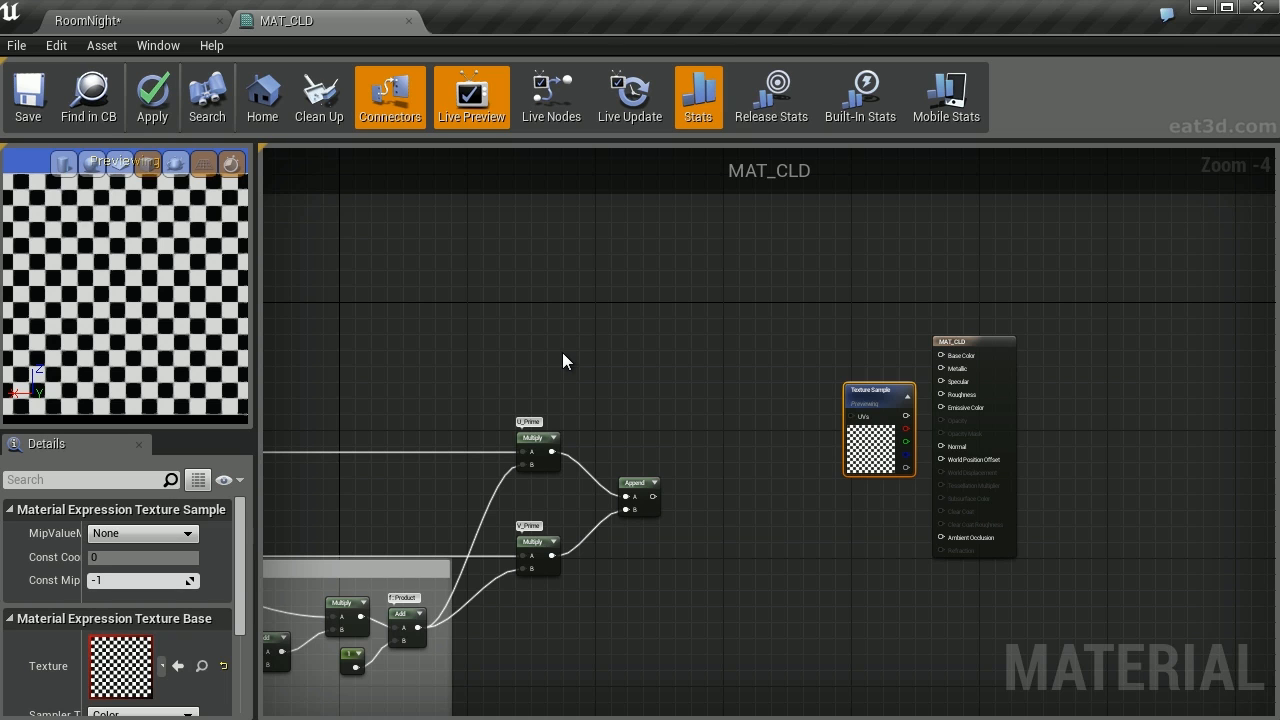
# - Add a Sqrt node fed by r2 :: Product above the f :: Function group, and a 1-x node fed by the Sqrt output
pyautogui.moveTo(562, 352); pyautogui.dragTo(1212, 366, button='right')
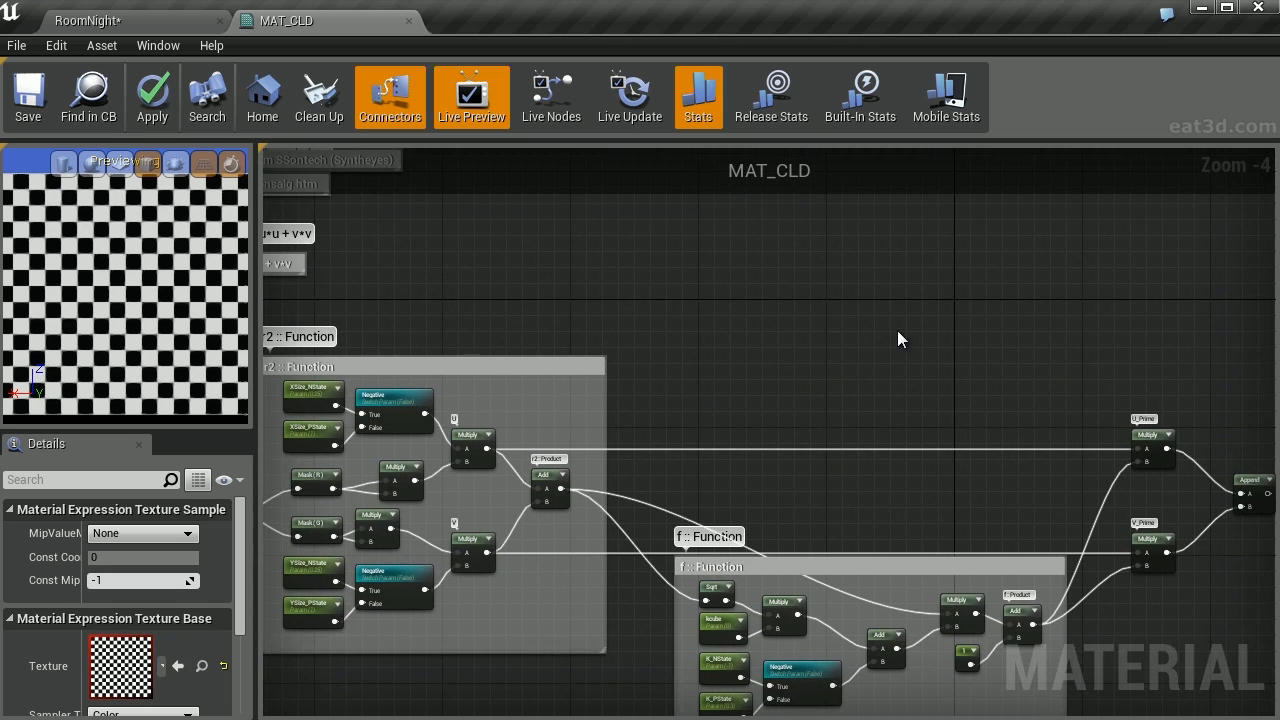
pyautogui.click(692, 339)
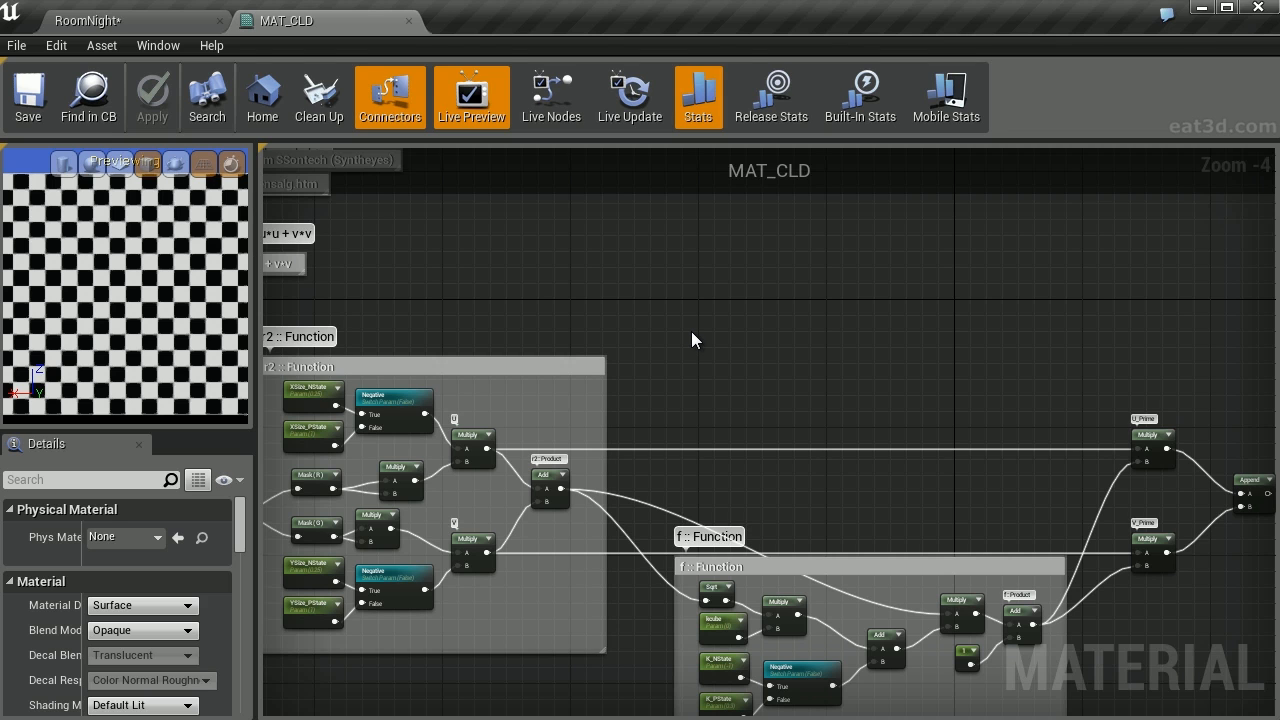
pyautogui.rightClick(691, 331)
pyautogui.write('sqrt')
pyautogui.press('Return')
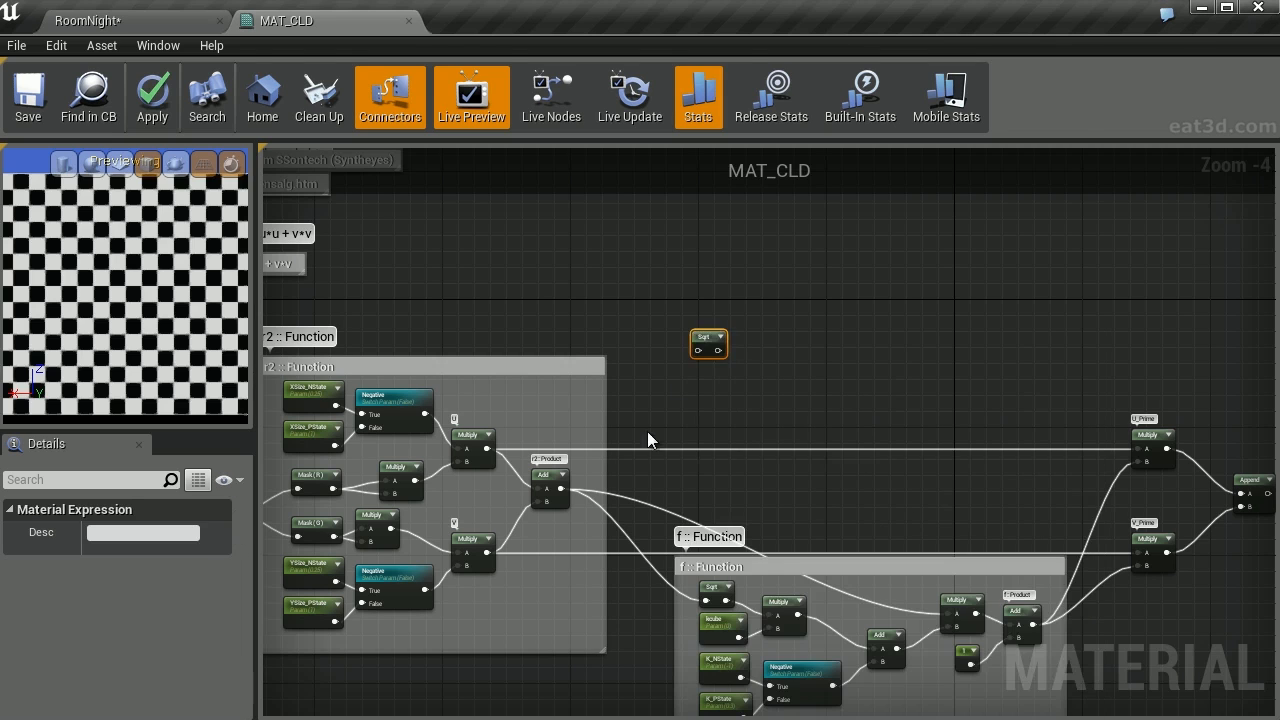
pyautogui.scroll(3, 647, 431)
pyautogui.moveTo(503, 534); pyautogui.dragTo(748, 292)
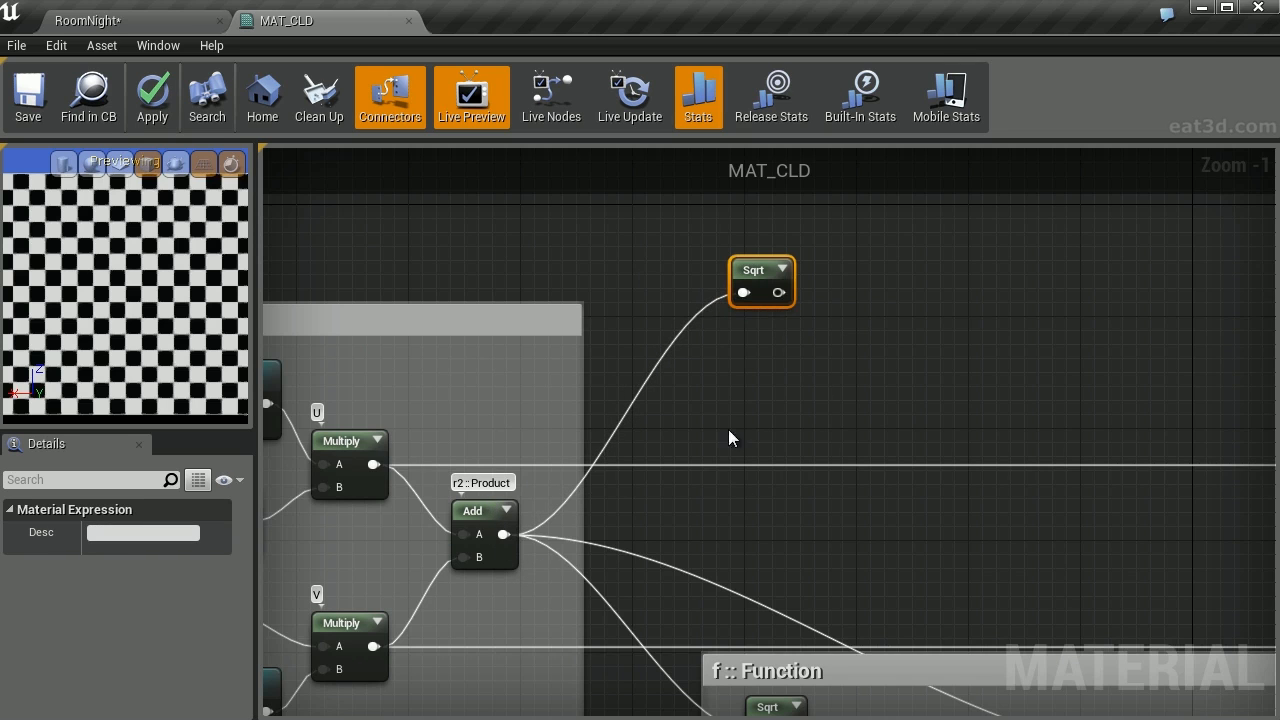
pyautogui.click(732, 326)
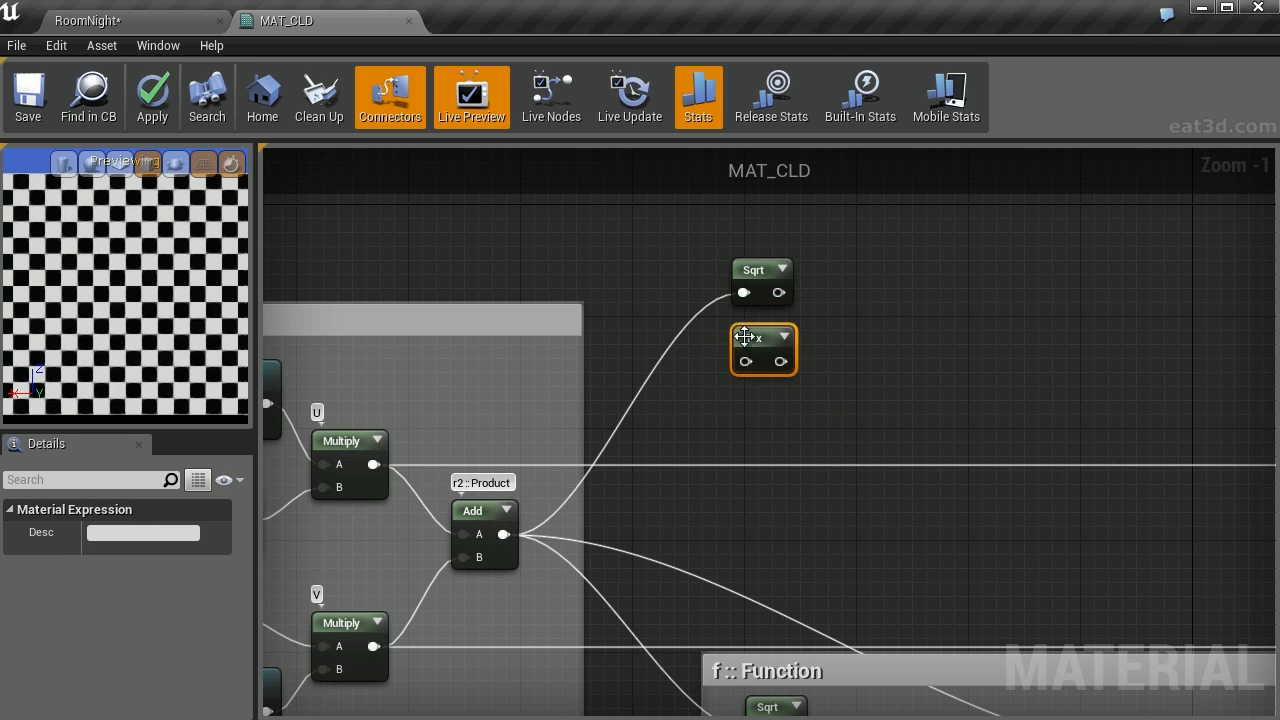
pyautogui.moveTo(744, 352); pyautogui.dragTo(780, 293)
# - Paste a Negative switch parameter beside the Sqrt node, wiring Sqrt to True and 1-x to False
pyautogui.moveTo(893, 282); pyautogui.dragTo(843, 287, button='right')
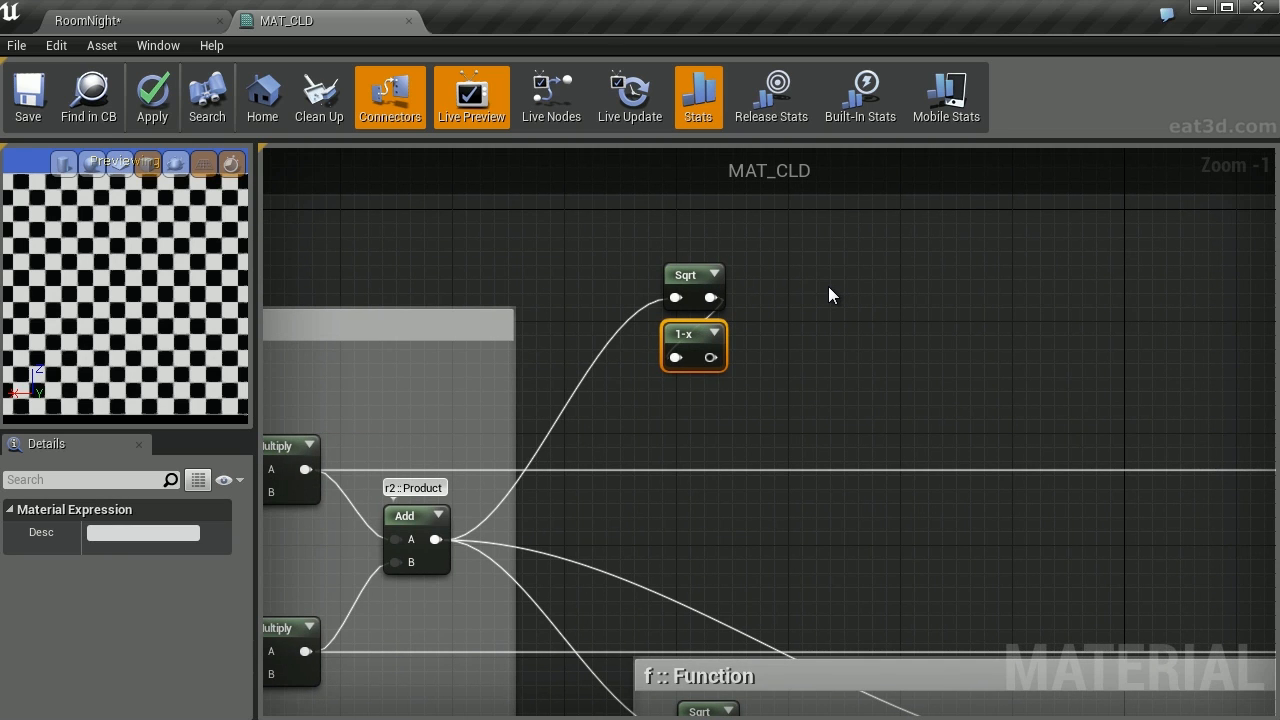
pyautogui.scroll(-5, 828, 286)
pyautogui.scroll(4, 825, 400)
pyautogui.click(790, 488)
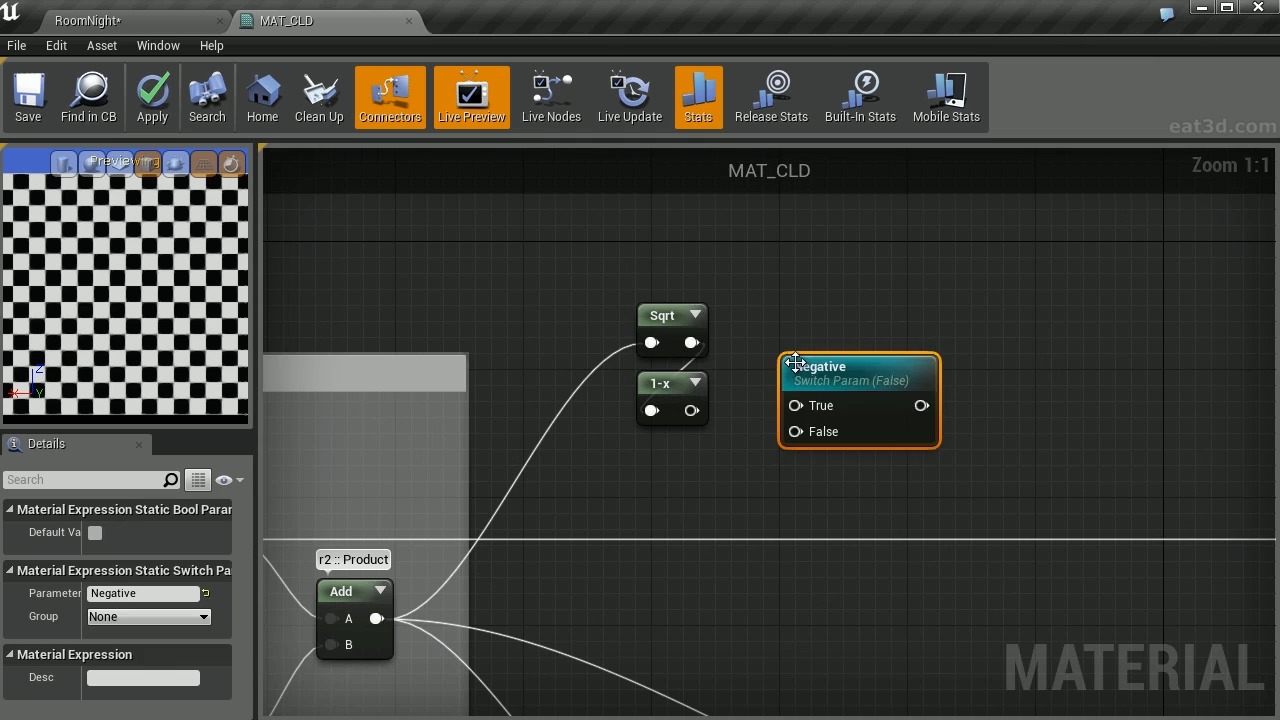
pyautogui.moveTo(804, 377); pyautogui.dragTo(789, 310)
pyautogui.click(700, 410)
pyautogui.moveTo(701, 412); pyautogui.dragTo(779, 368)
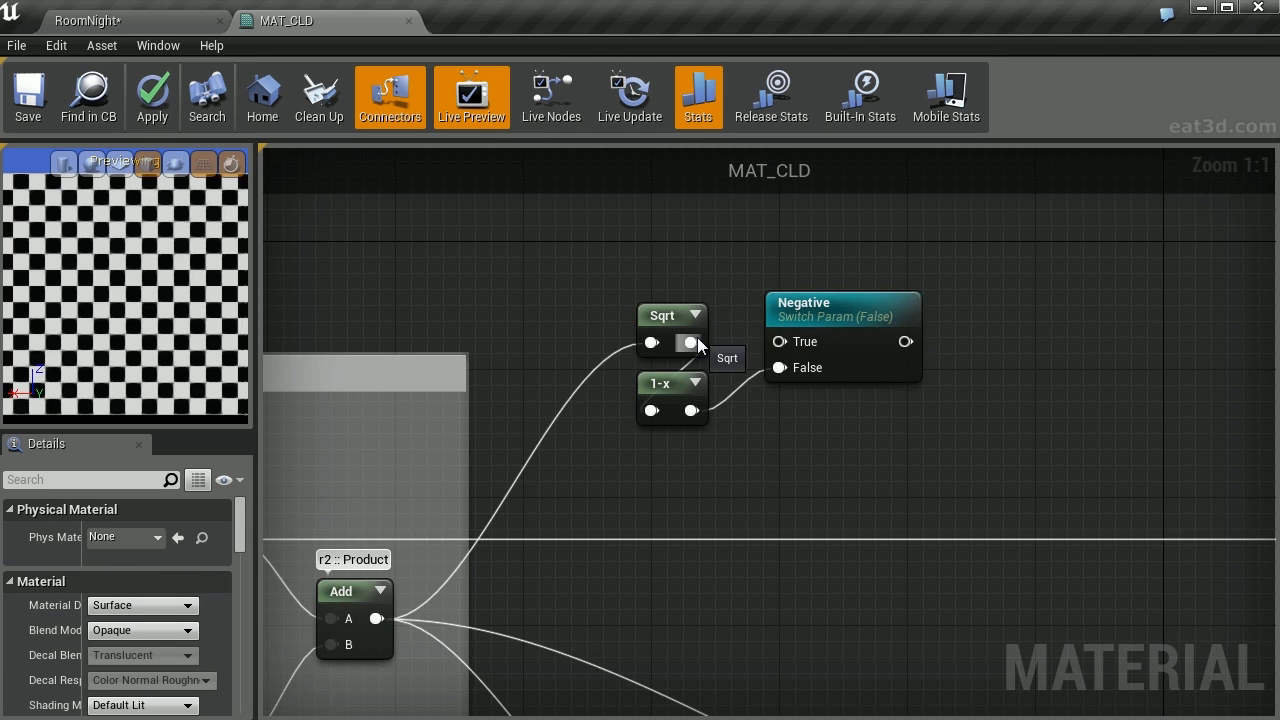
pyautogui.moveTo(697, 342); pyautogui.dragTo(819, 338)
# - Add a Clamp node after the Negative switch and wire the switch output into it
pyautogui.moveTo(1004, 284); pyautogui.dragTo(745, 281, button='right')
pyautogui.rightClick(745, 281)
pyautogui.write('clamp')
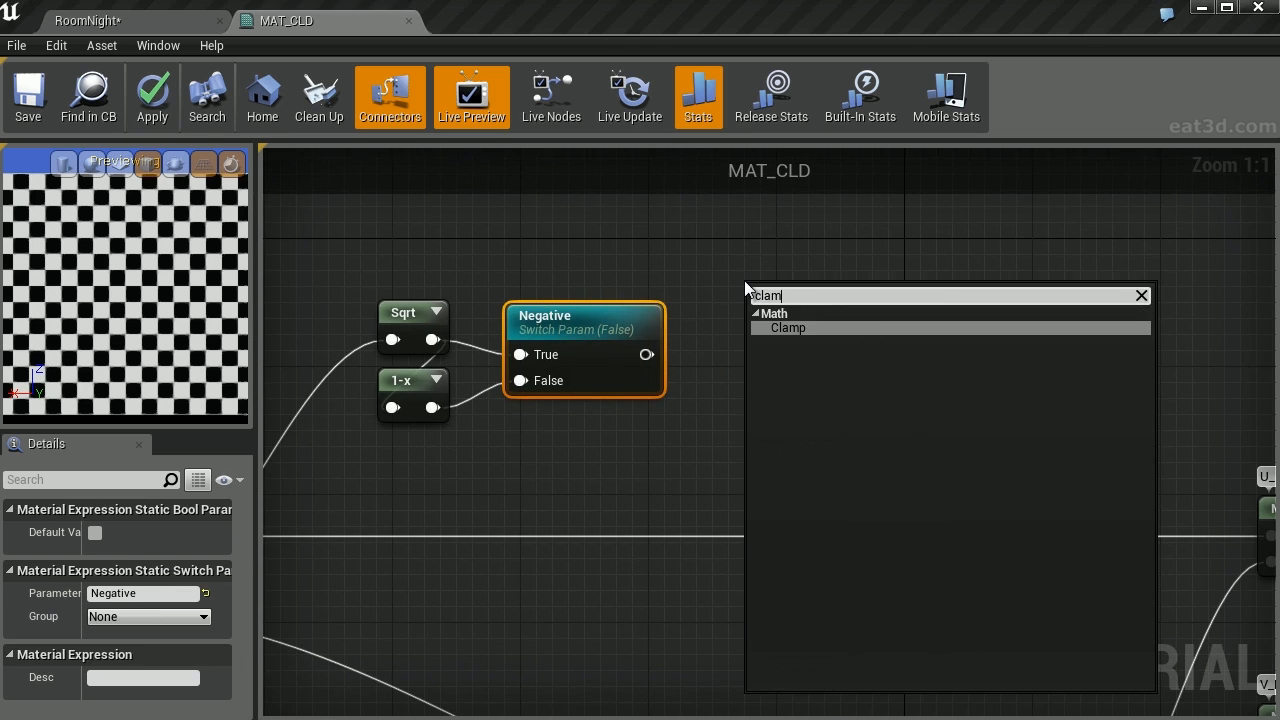
pyautogui.press('Return')
pyautogui.moveTo(646, 355); pyautogui.dragTo(758, 317)
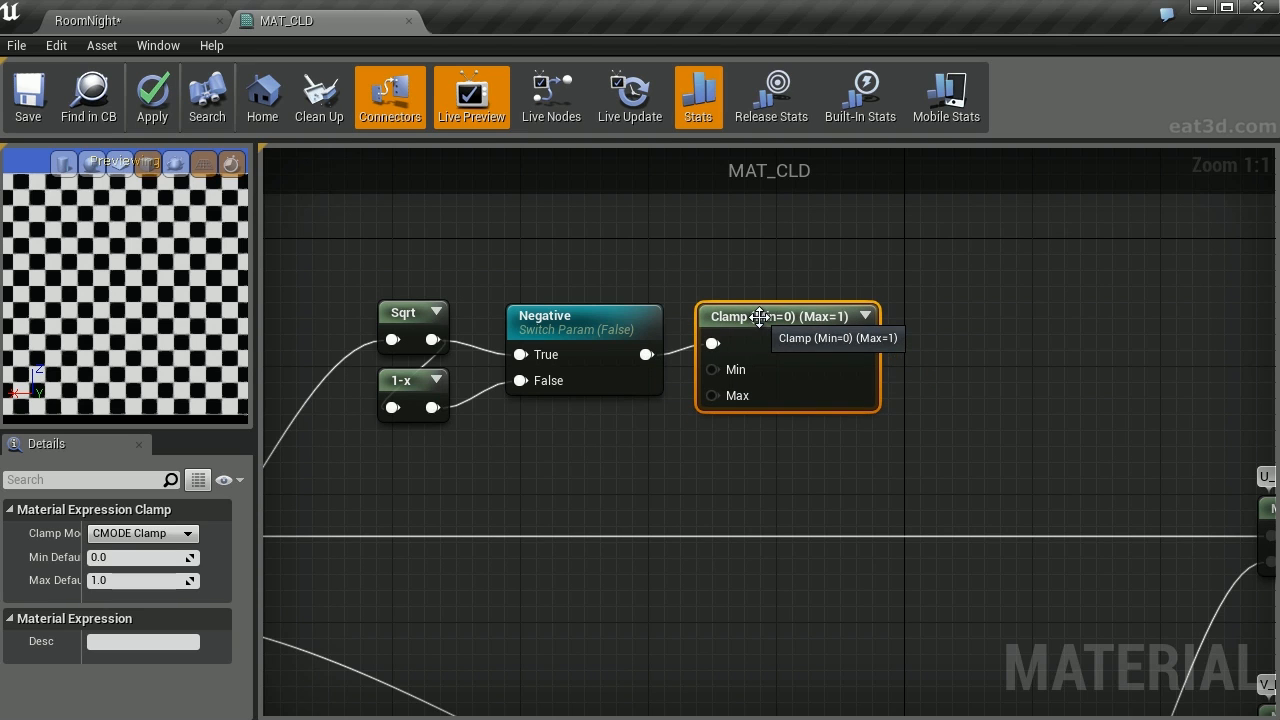
# - Preview the Clamp node and zoom the preview out to examine the whole circular mask
pyautogui.rightClick(759, 317)
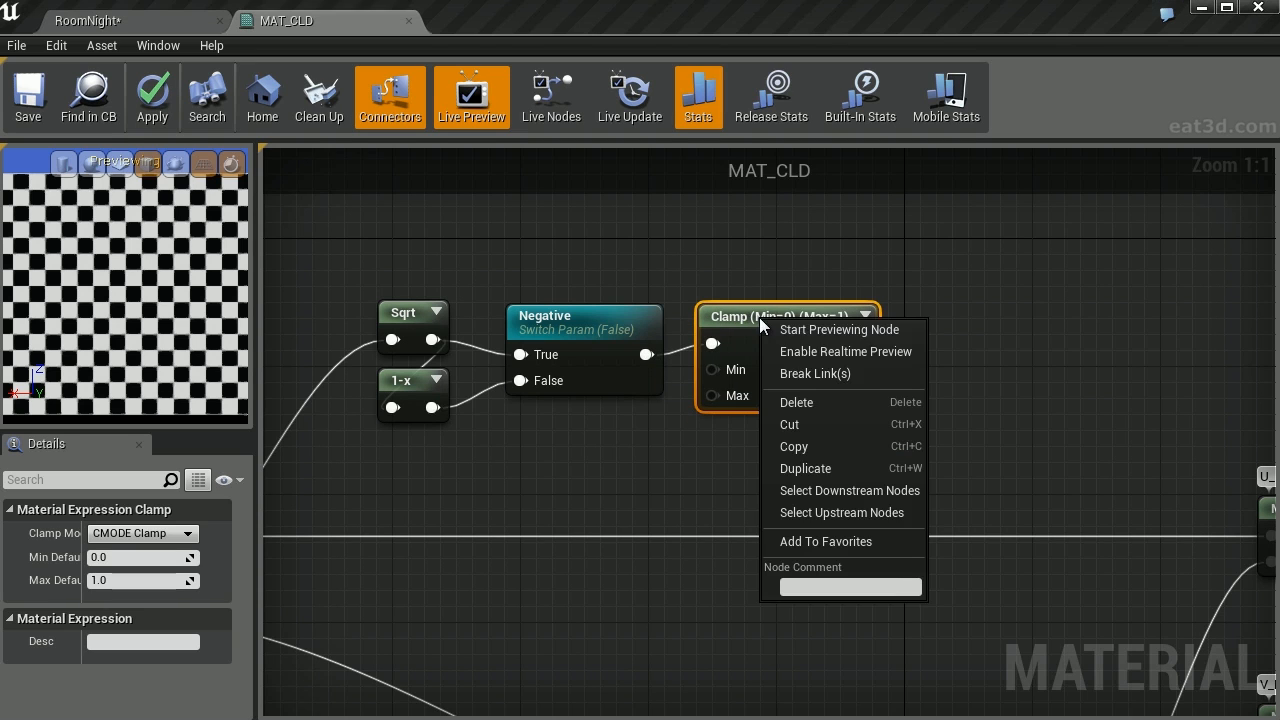
pyautogui.click(818, 329)
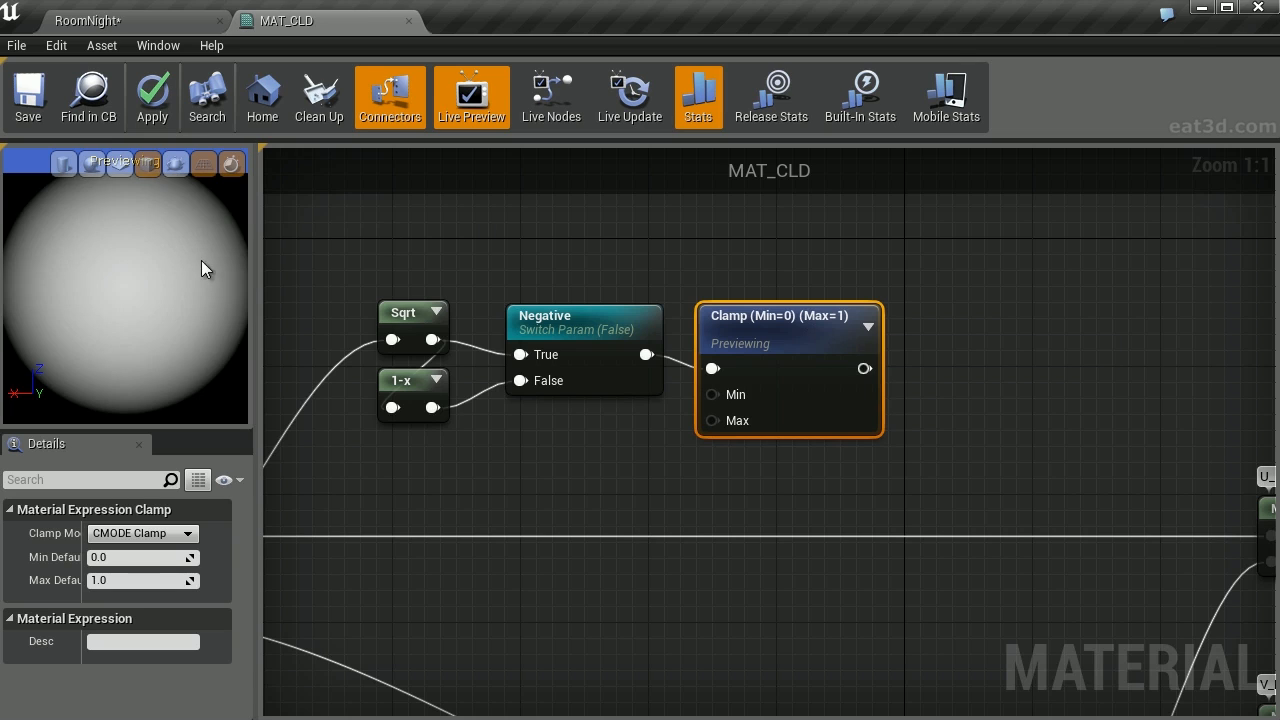
pyautogui.scroll(-4, 190, 255)
pyautogui.moveTo(60, 270); pyautogui.dragTo(108, 295)
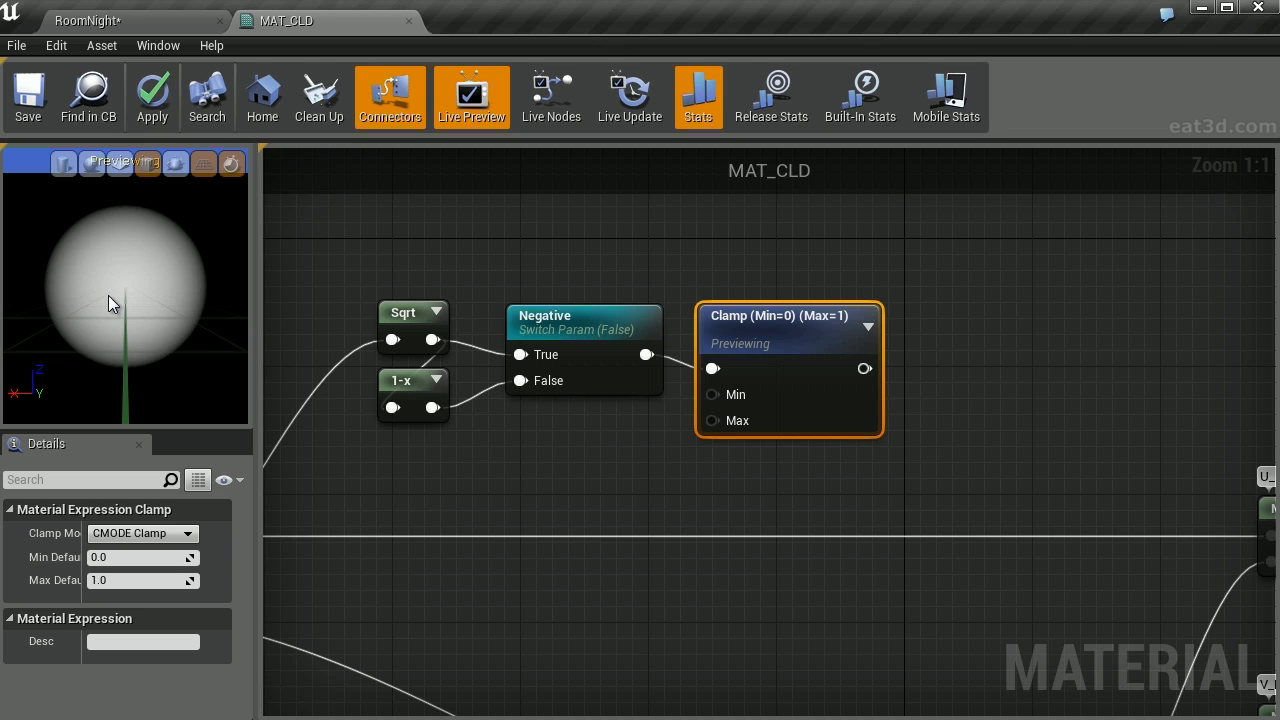
# - Duplicate the Negative switch parameter and place the copy above the first Negative switch and the Clamp node
pyautogui.moveTo(976, 302); pyautogui.dragTo(953, 420, button='right')
pyautogui.scroll(-1, 953, 420)
pyautogui.click(633, 440)
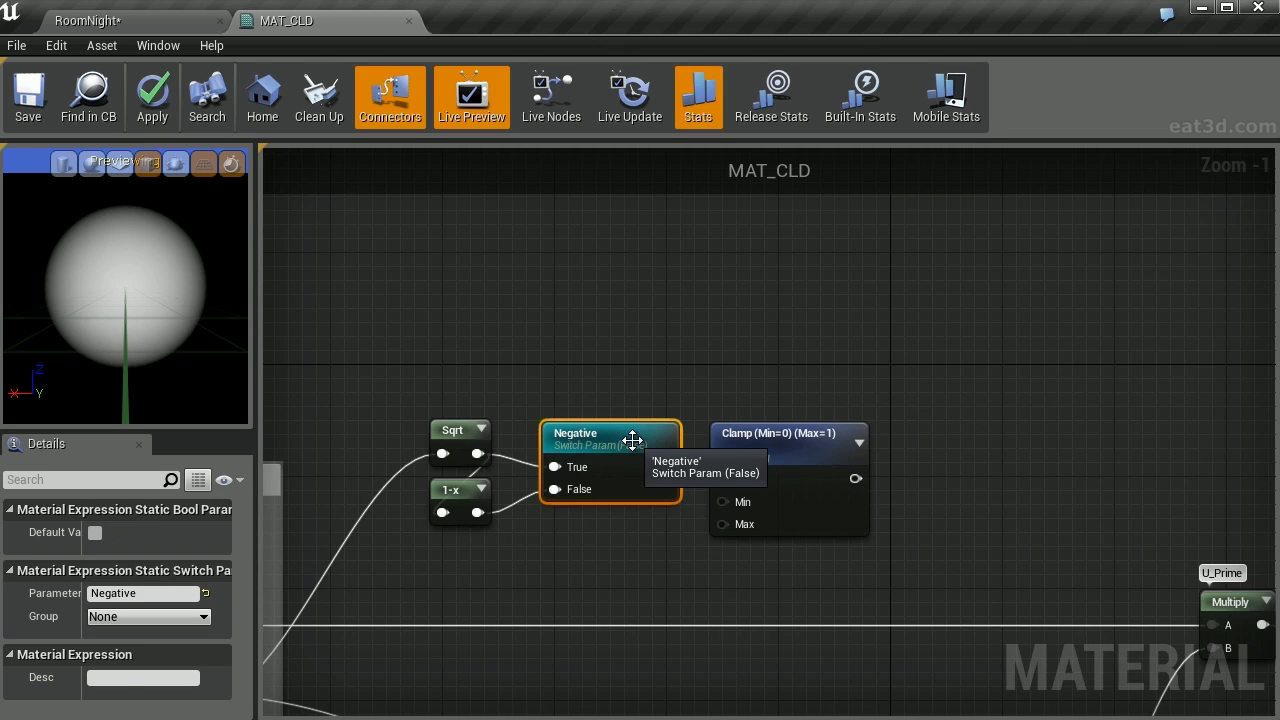
pyautogui.hotkey('ctrl', 'v')
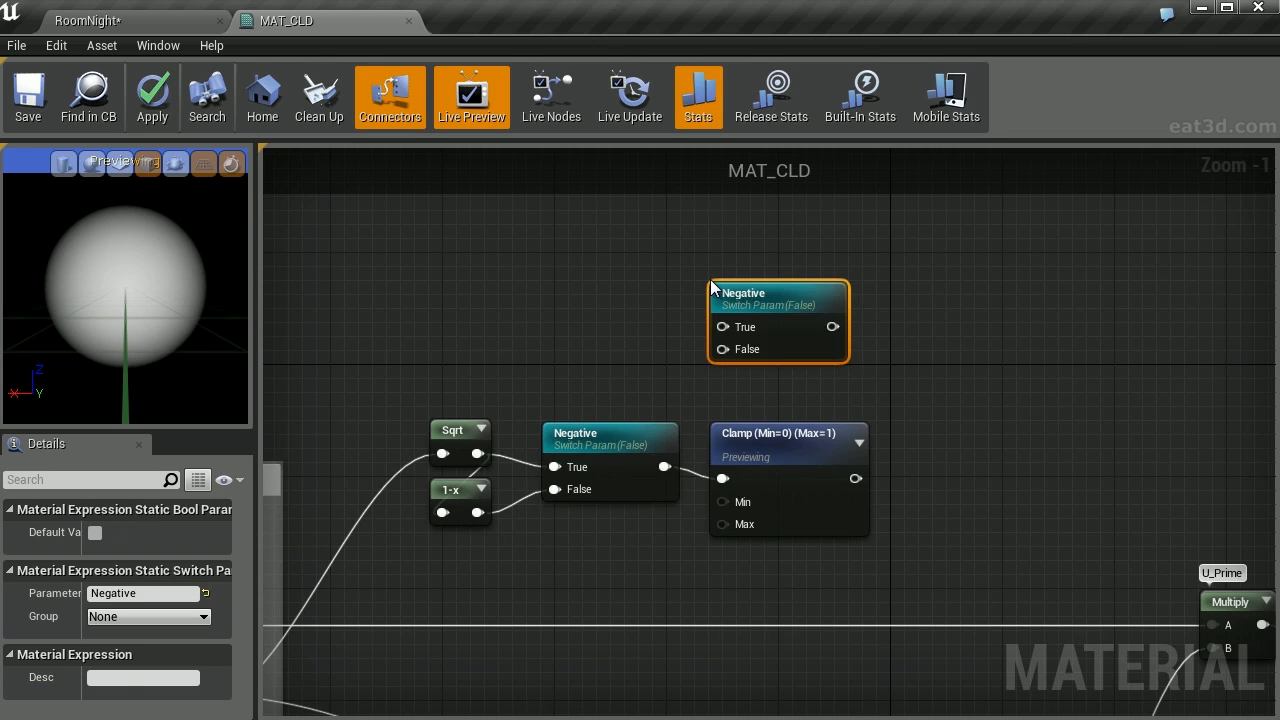
pyautogui.moveTo(786, 306); pyautogui.dragTo(715, 320)
pyautogui.moveTo(903, 286); pyautogui.dragTo(862, 300, button='right')
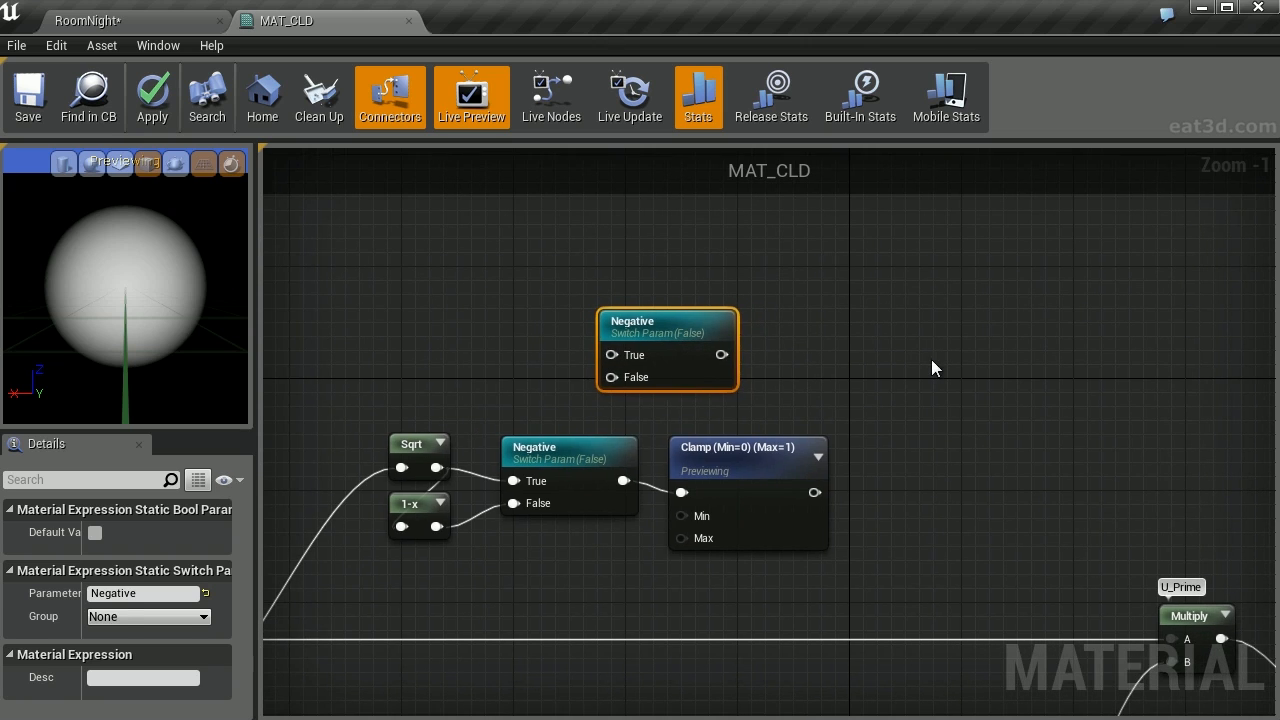
# - Add a Multiply node and wire the upper Negative switch to its A input and the Clamp output to its B input
pyautogui.click(914, 379)
pyautogui.click(877, 375)
pyautogui.moveTo(889, 433); pyautogui.dragTo(824, 497)
pyautogui.moveTo(889, 410); pyautogui.dragTo(786, 313)
pyautogui.click(669, 317)
# - Add a scalar parameter named CircleMultiplier_NState beside the upper Negative switch
pyautogui.scroll(1, 669, 317)
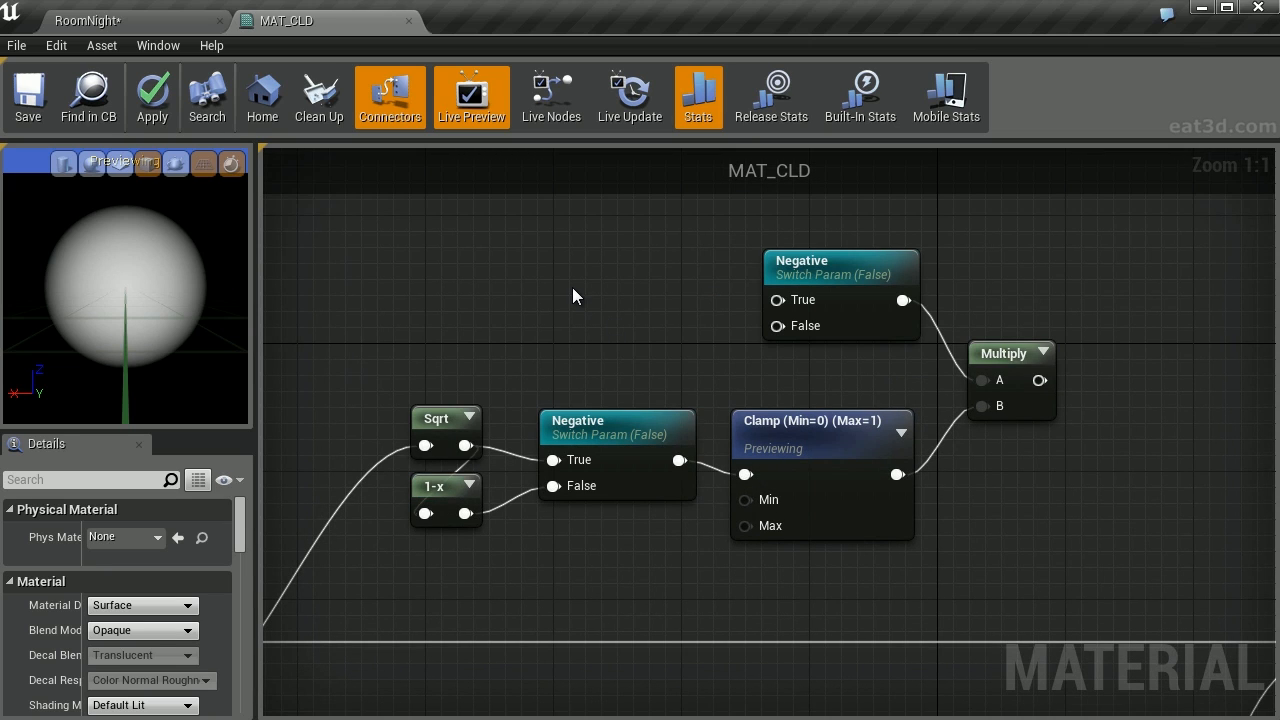
pyautogui.click(551, 213)
pyautogui.write('CircleMultiplier_NState')
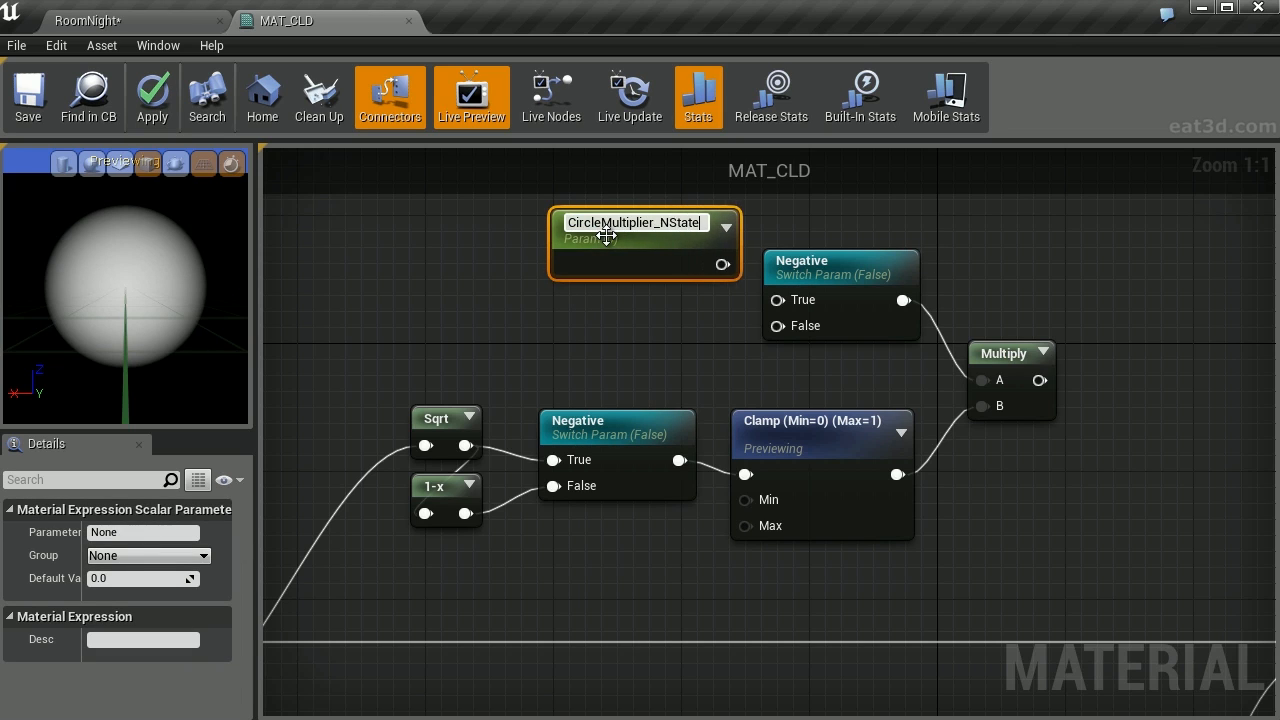
pyautogui.press('Return')
# - Duplicate the CircleMultiplier_NState parameter below the original and rename the copy CircleMultiplier_PState
pyautogui.hotkey('ctrl', 'c')
pyautogui.hotkey('ctrl', 'v')
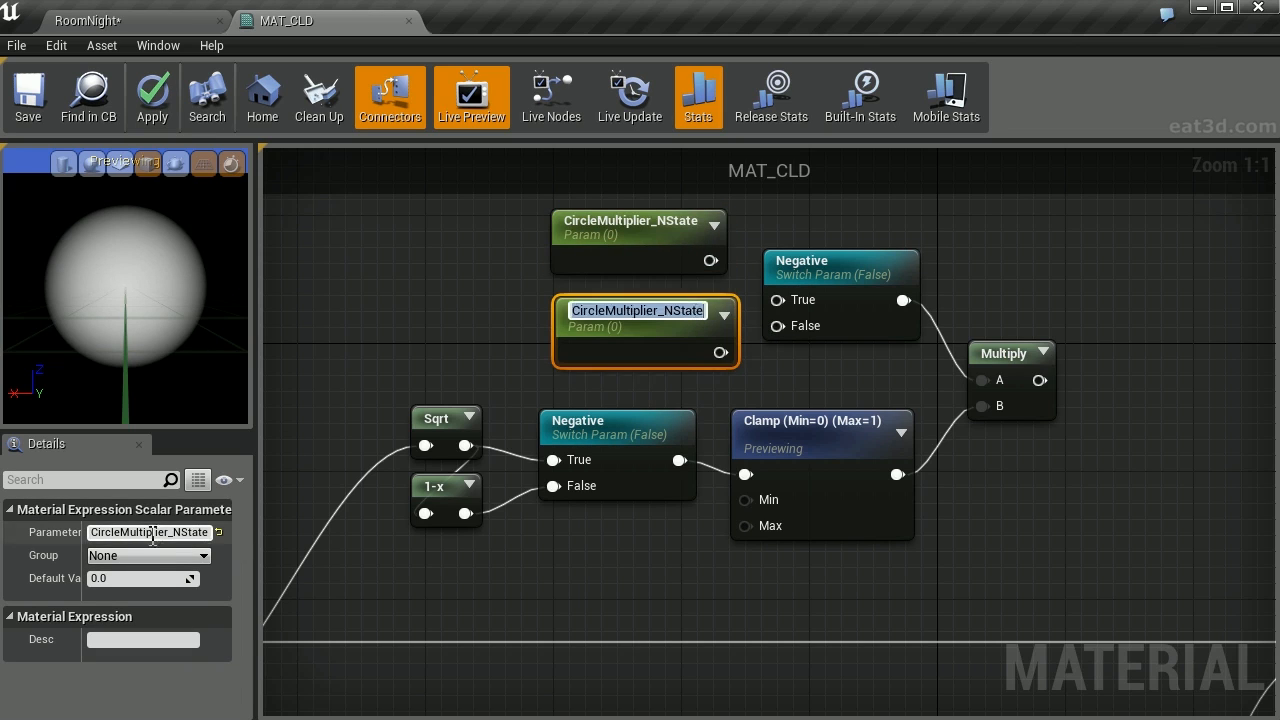
pyautogui.hotkey('shift', 'Left')
pyautogui.write('P')
pyautogui.press('Return')
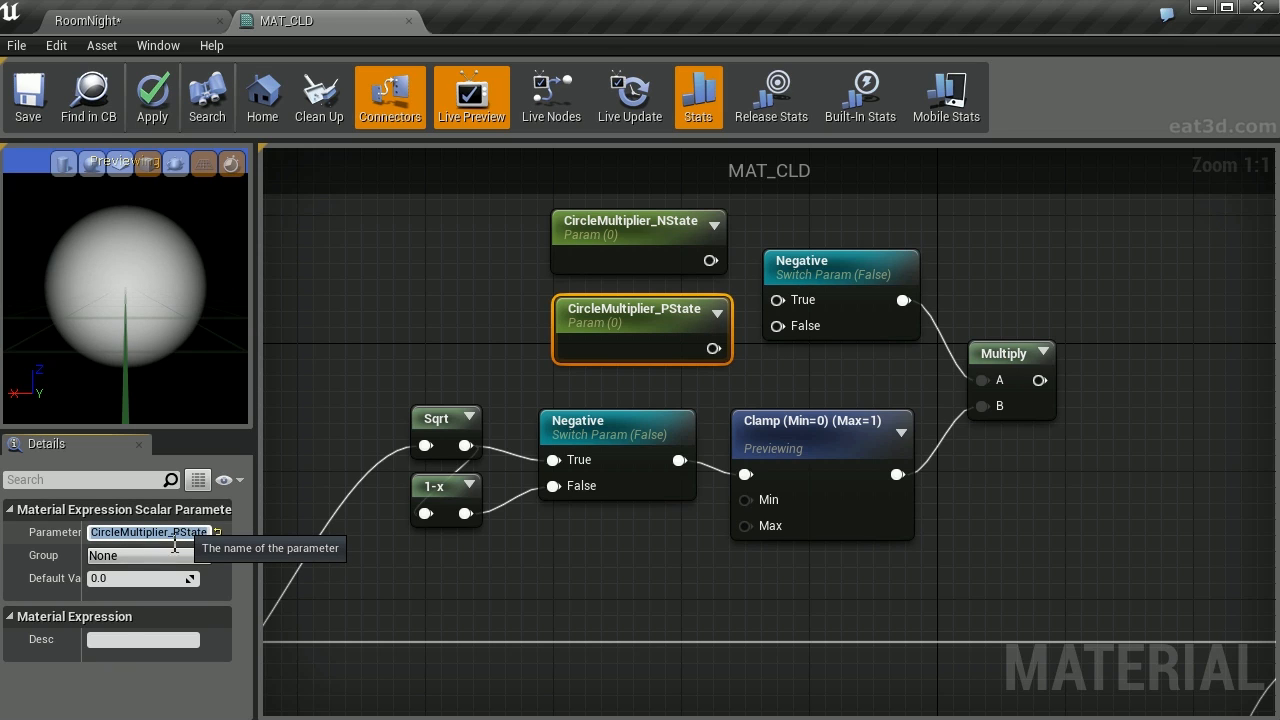
# - Set the default value of CircleMultiplier_PState to 0.8 and of CircleMultiplier_NState to 0.5
pyautogui.click(127, 579)
pyautogui.write('0.8')
pyautogui.press('Return')
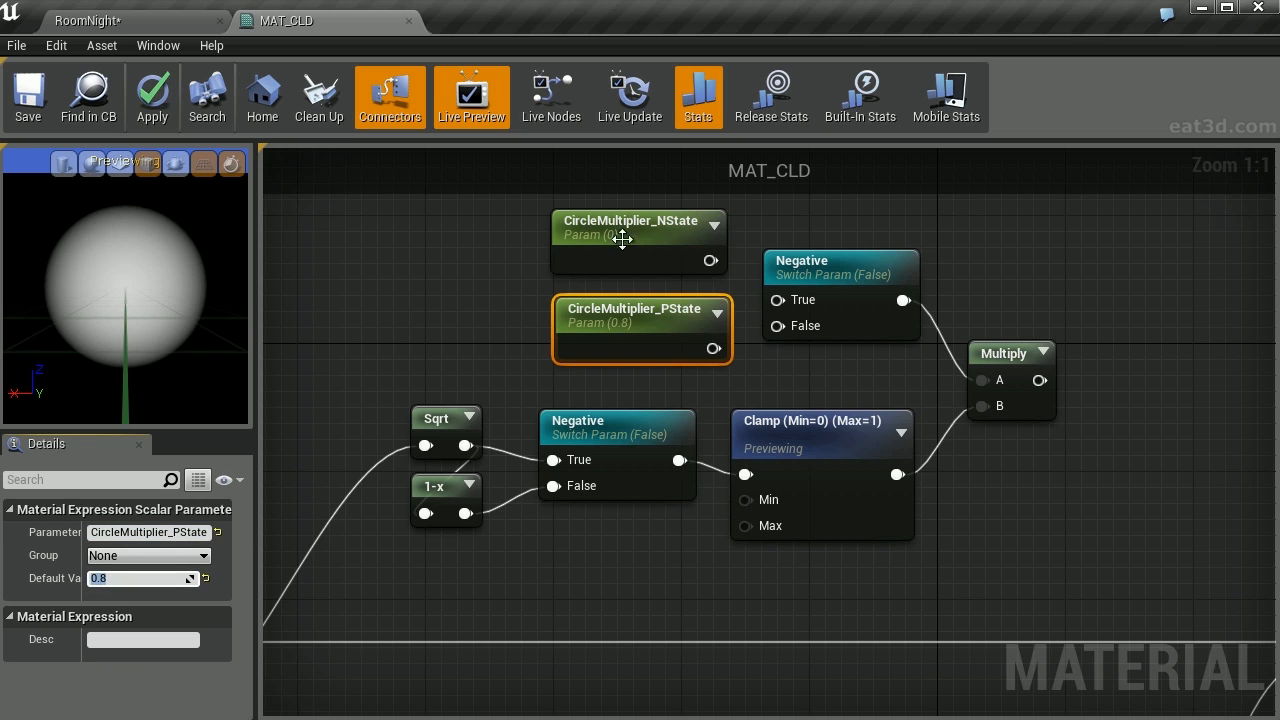
pyautogui.click(586, 228)
pyautogui.click(144, 578)
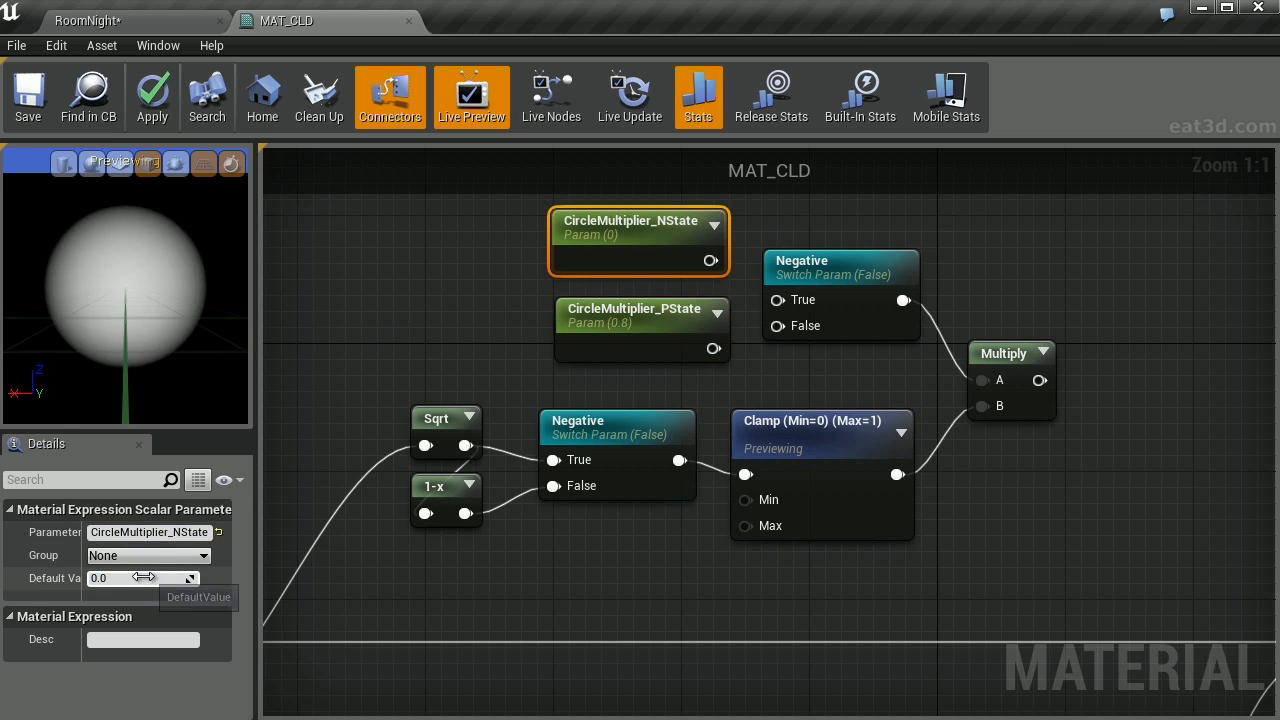
pyautogui.write('0.5')
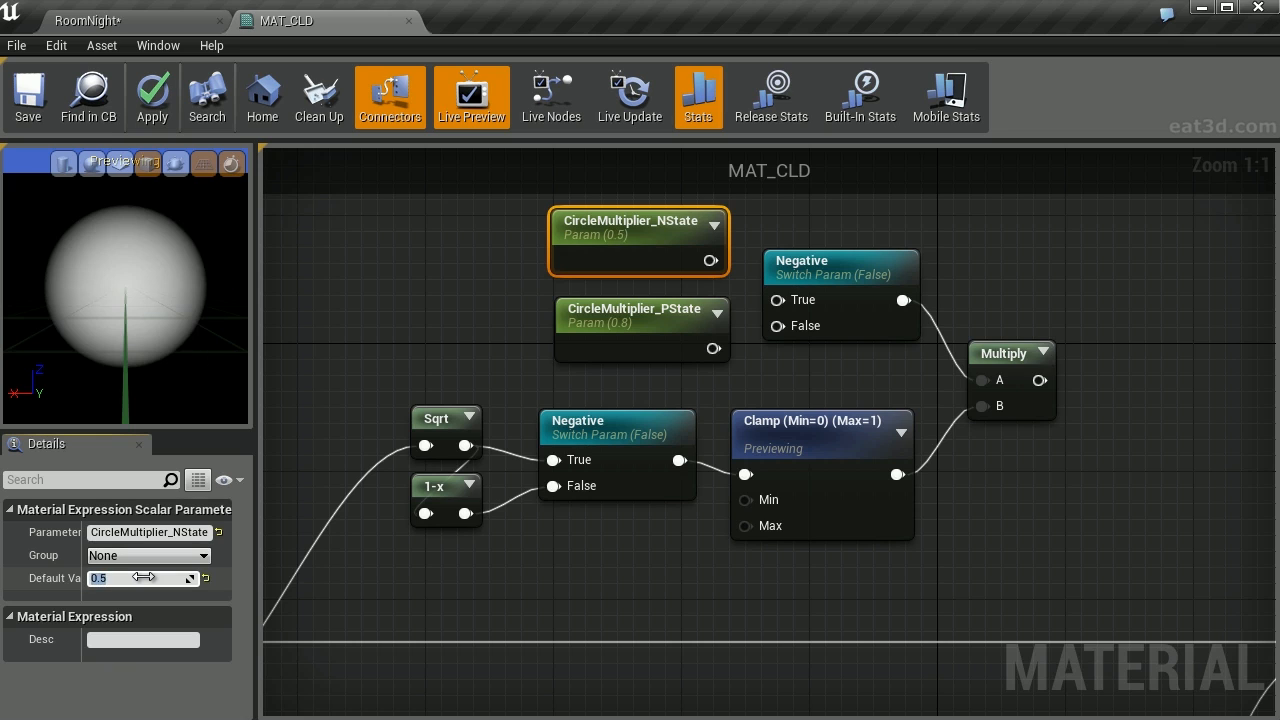
pyautogui.press('Return')
# - Wire CircleMultiplier_NState to True and CircleMultiplier_PState to False on the upper Negative switch, and line up the two parameter nodes
pyautogui.moveTo(713, 348); pyautogui.dragTo(711, 260)
pyautogui.click(600, 282)
pyautogui.click(600, 272)
pyautogui.click(1075, 430)
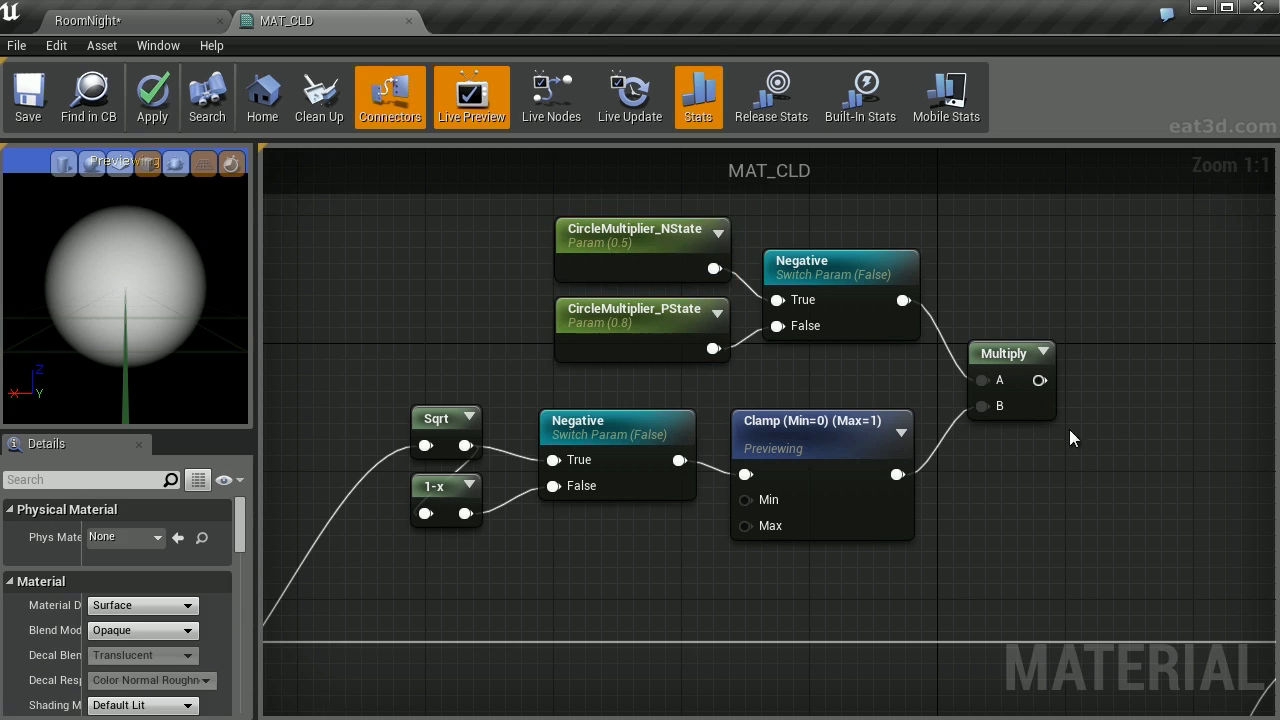
# - Add a Power node after the circle mask's Multiply node and wire the Multiply output to its Base input
pyautogui.moveTo(1075, 430); pyautogui.dragTo(737, 378, button='right')
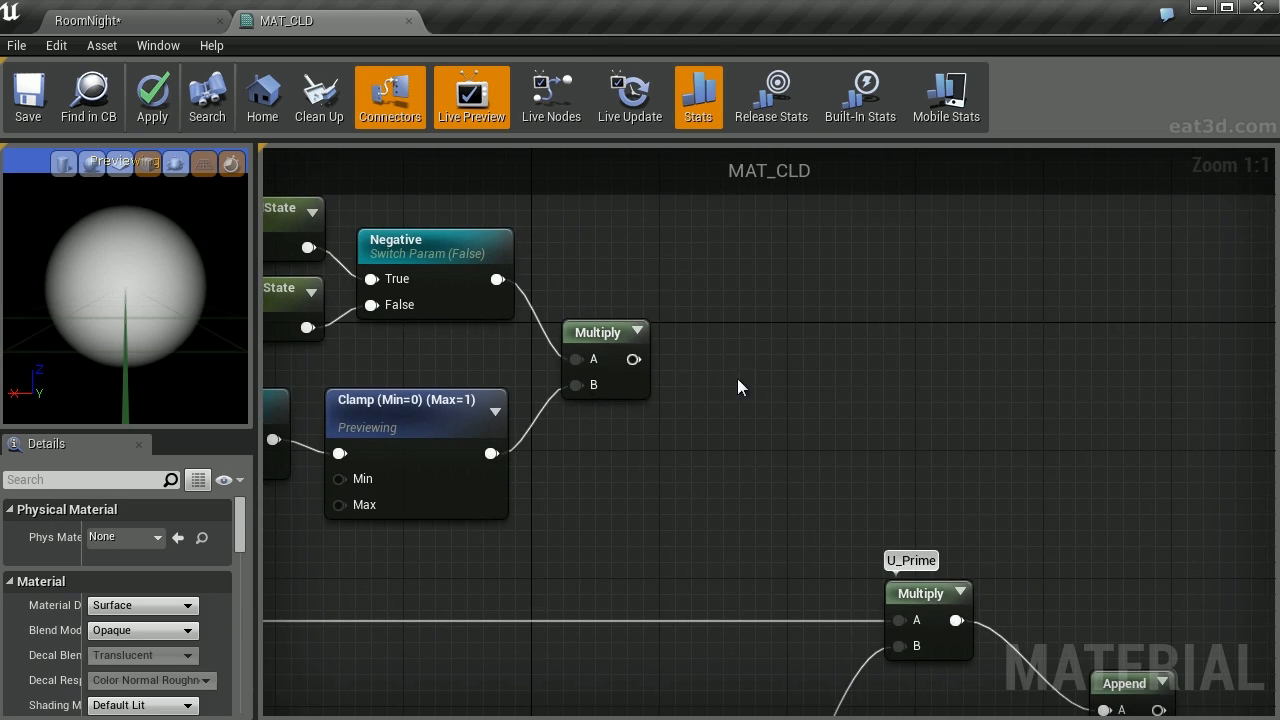
pyautogui.click(791, 345)
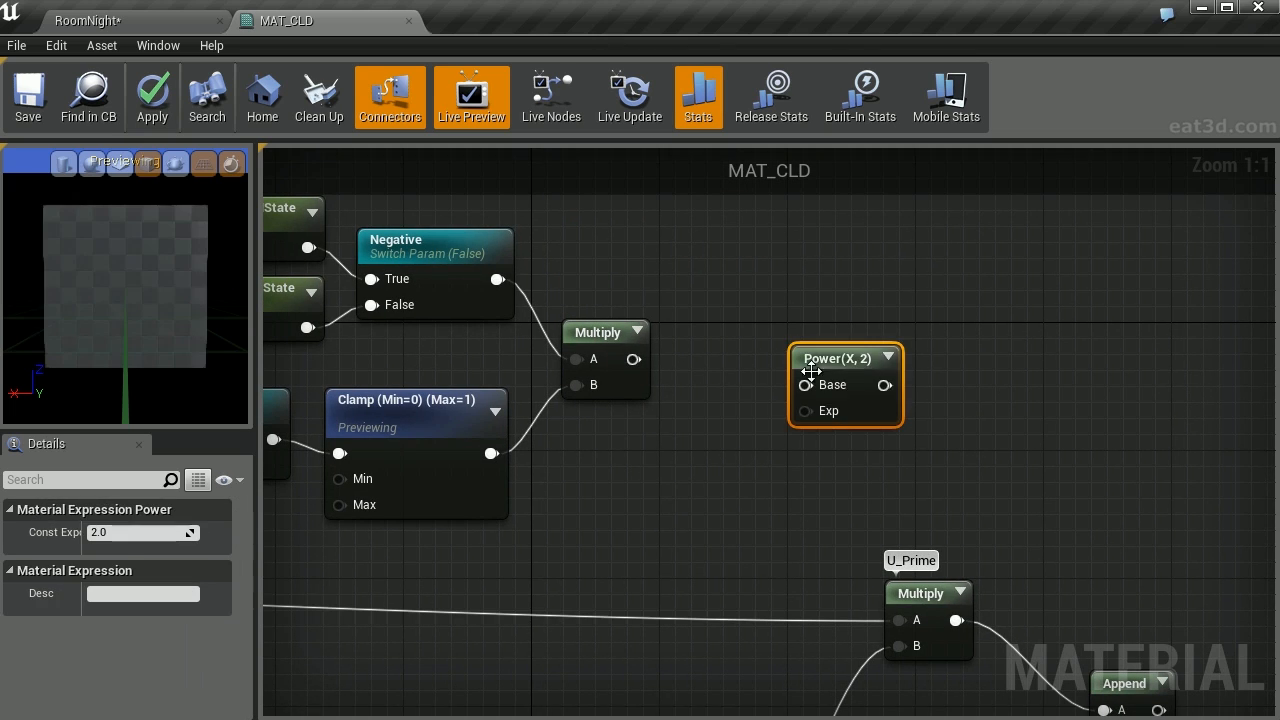
pyautogui.moveTo(808, 386); pyautogui.dragTo(635, 359)
# - Paste another copy of the Negative switch near the Power node and wire its output to the Exp input
pyautogui.moveTo(600, 290); pyautogui.dragTo(677, 223, button='right')
pyautogui.click(537, 214)
pyautogui.hotkey('ctrl', 'c')
pyautogui.hotkey('ctrl', 'v')
pyautogui.moveTo(717, 443); pyautogui.dragTo(701, 397)
pyautogui.moveTo(930, 299); pyautogui.dragTo(945, 324)
pyautogui.moveTo(891, 372); pyautogui.dragTo(797, 437)
# - Rearrange the circle mask nodes, placing the exponent's Negative switch below the Multiply node and the Power node above U_Prime
pyautogui.moveTo(757, 404); pyautogui.dragTo(861, 484, button='right')
pyautogui.scroll(-2, 849, 346)
pyautogui.moveTo(388, 249); pyautogui.dragTo(1018, 532)
pyautogui.moveTo(844, 481); pyautogui.dragTo(868, 432)
pyautogui.click(868, 432)
pyautogui.moveTo(868, 433); pyautogui.dragTo(843, 504)
pyautogui.moveTo(1012, 377); pyautogui.dragTo(1012, 388)
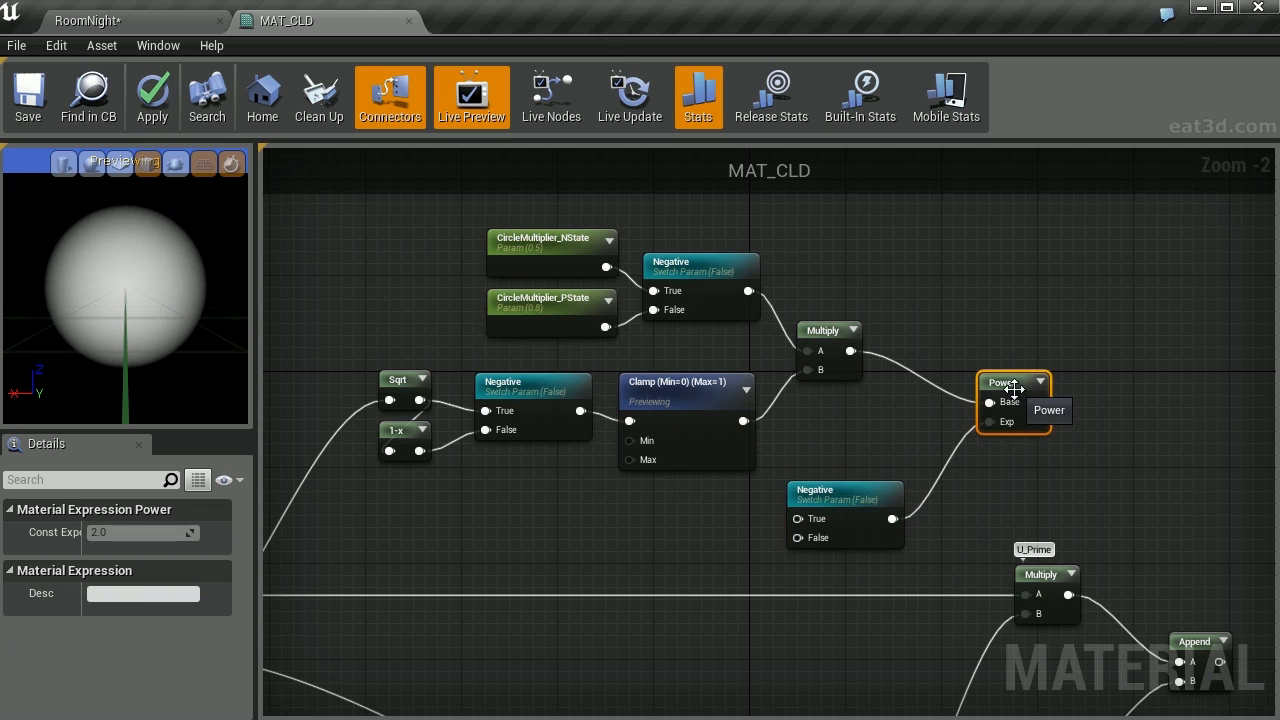
# - Duplicate the CircleMultiplier_PState parameter beside the exponent's Negative switch and rename the copy CircleFalloff_NState
pyautogui.moveTo(574, 348); pyautogui.dragTo(582, 307, button='right')
pyautogui.click(561, 264)
pyautogui.hotkey('ctrl', 'c')
pyautogui.hotkey('ctrl', 'v')
pyautogui.scroll(2, 700, 466)
pyautogui.doubleClick(715, 455)
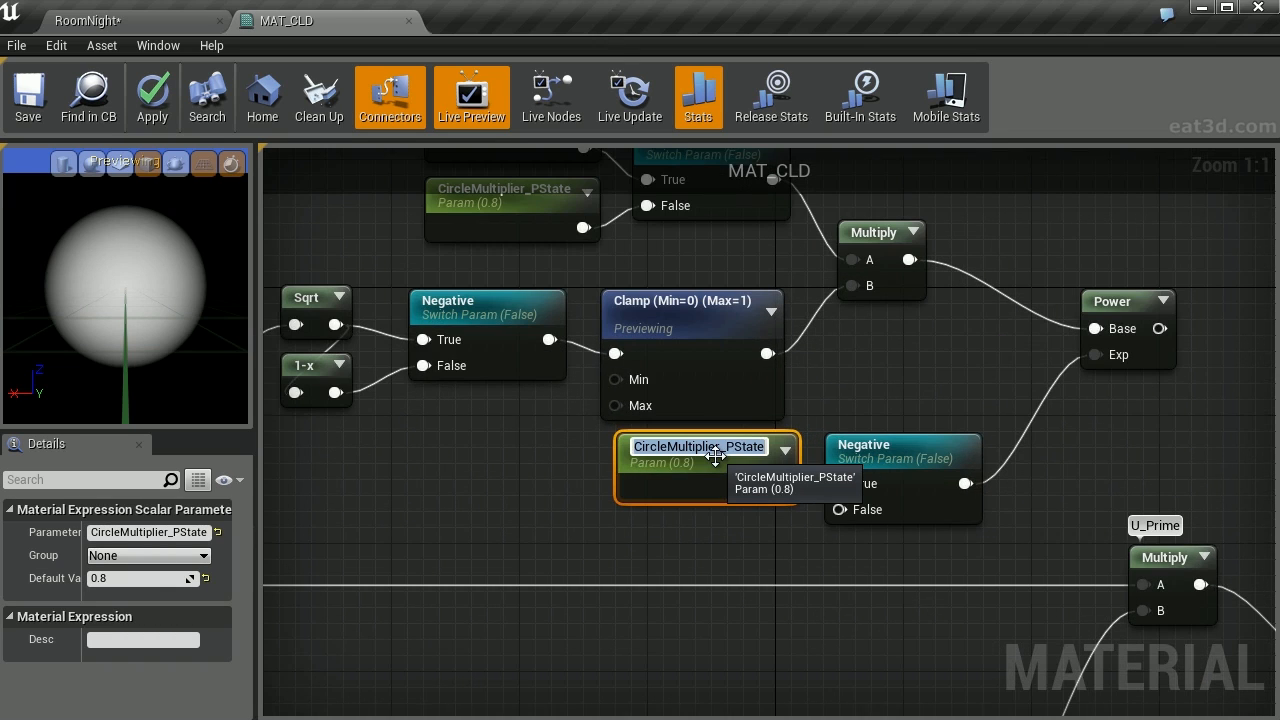
pyautogui.write('C')
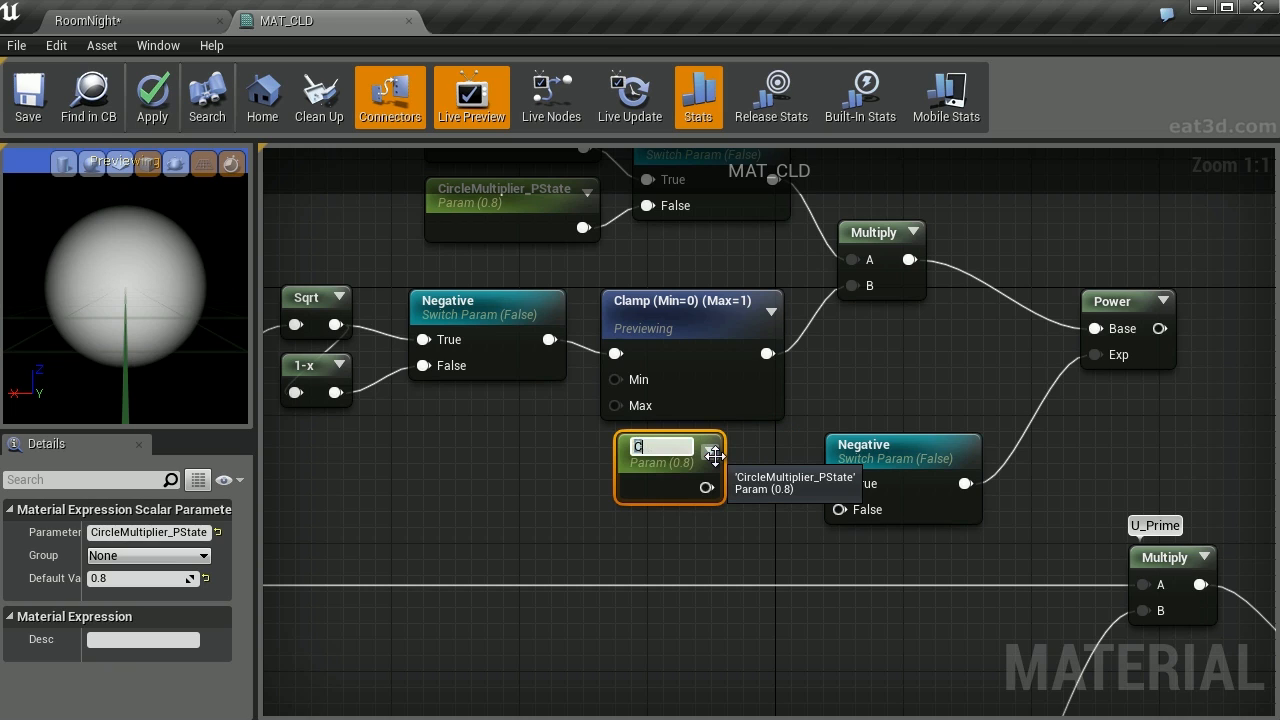
pyautogui.write('ircleFalloff_NState')
pyautogui.press('Return')
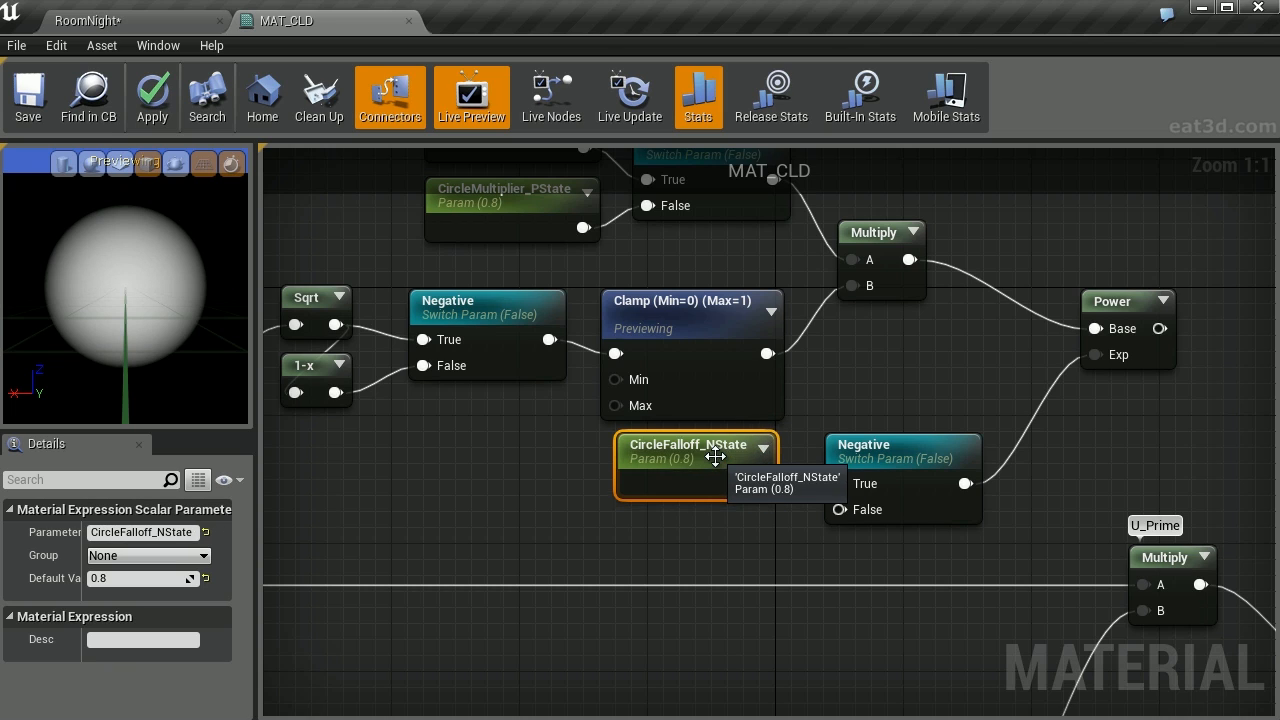
# - Duplicate CircleFalloff_NState below it as CircleFalloff_PState and set the copy's default value to 1.25
pyautogui.hotkey('ctrl', 'w')
pyautogui.doubleClick(718, 526)
pyautogui.click(718, 526)
pyautogui.click(155, 577)
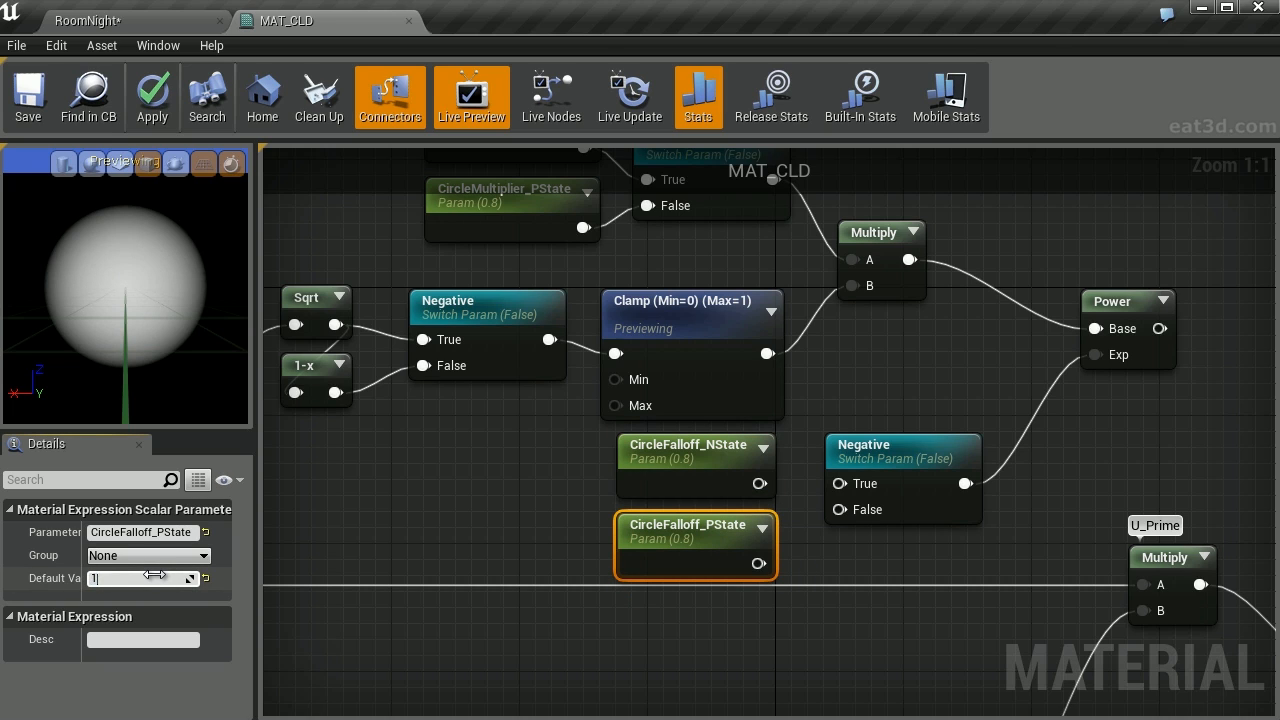
pyautogui.press('Return')
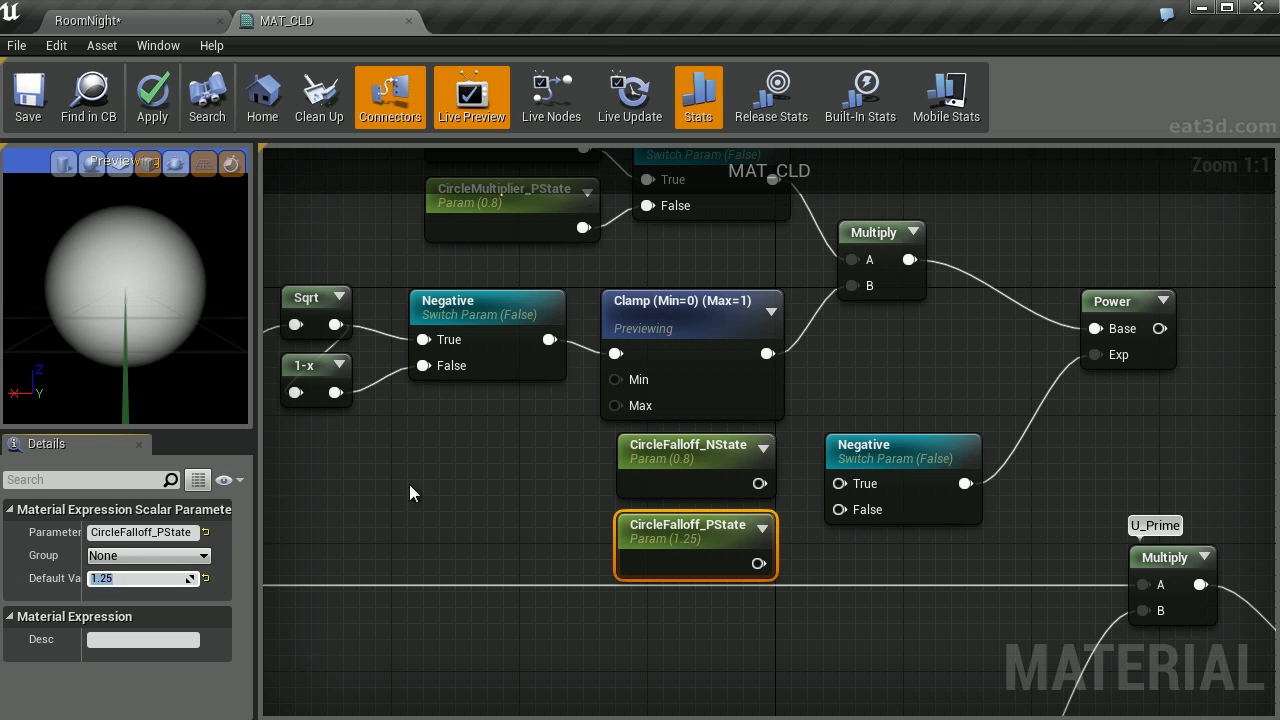
# - Set CircleFalloff_NState's default to 0.5 and wire NState to True and PState to False on the exponent's Negative switch
pyautogui.click(701, 455)
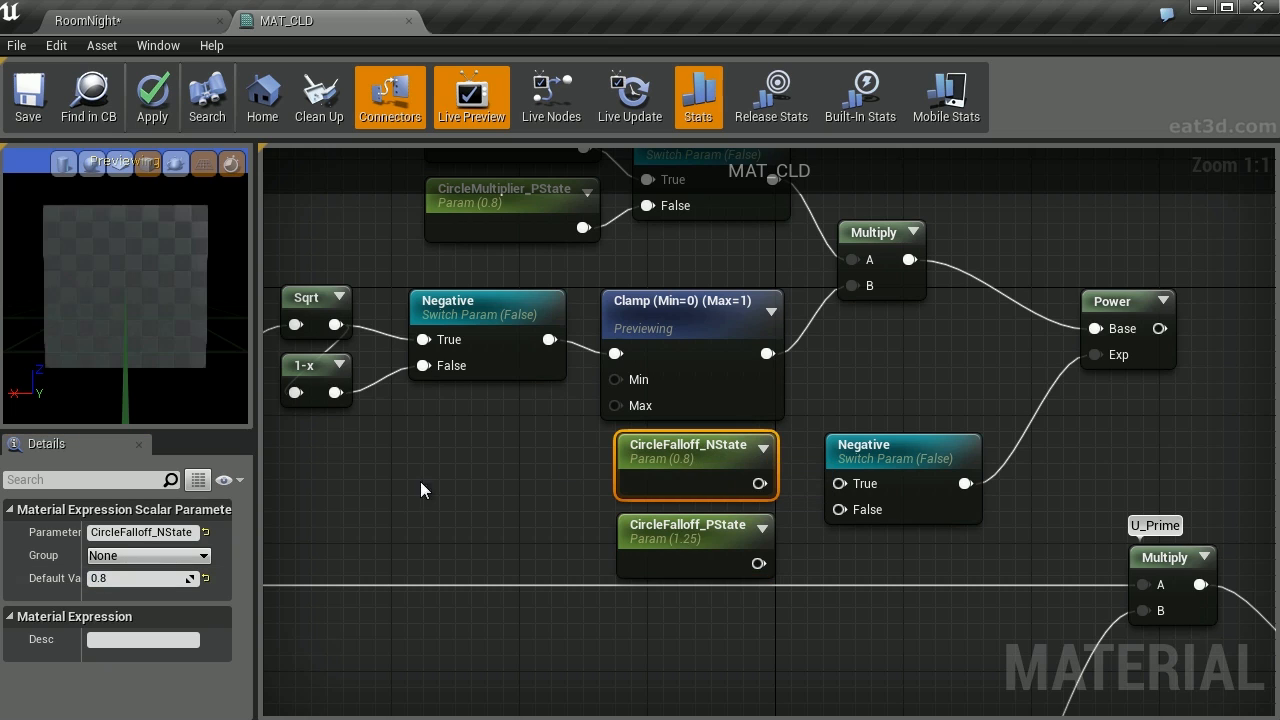
pyautogui.click(140, 582)
pyautogui.write('0.5')
pyautogui.press('Return')
pyautogui.moveTo(760, 563); pyautogui.dragTo(838, 484)
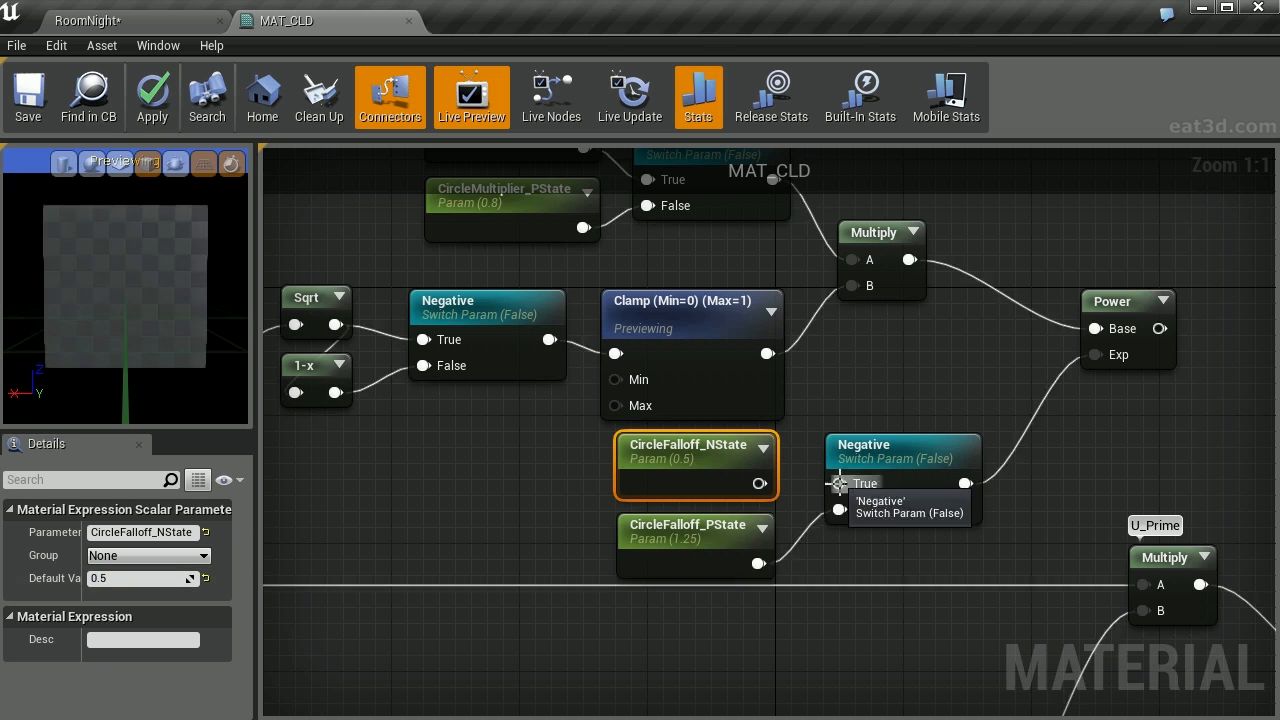
# - Stop previewing the Clamp node and nudge the two CircleFalloff parameter nodes into place
pyautogui.scroll(-3, 838, 484)
pyautogui.moveTo(1100, 223); pyautogui.dragTo(490, 525)
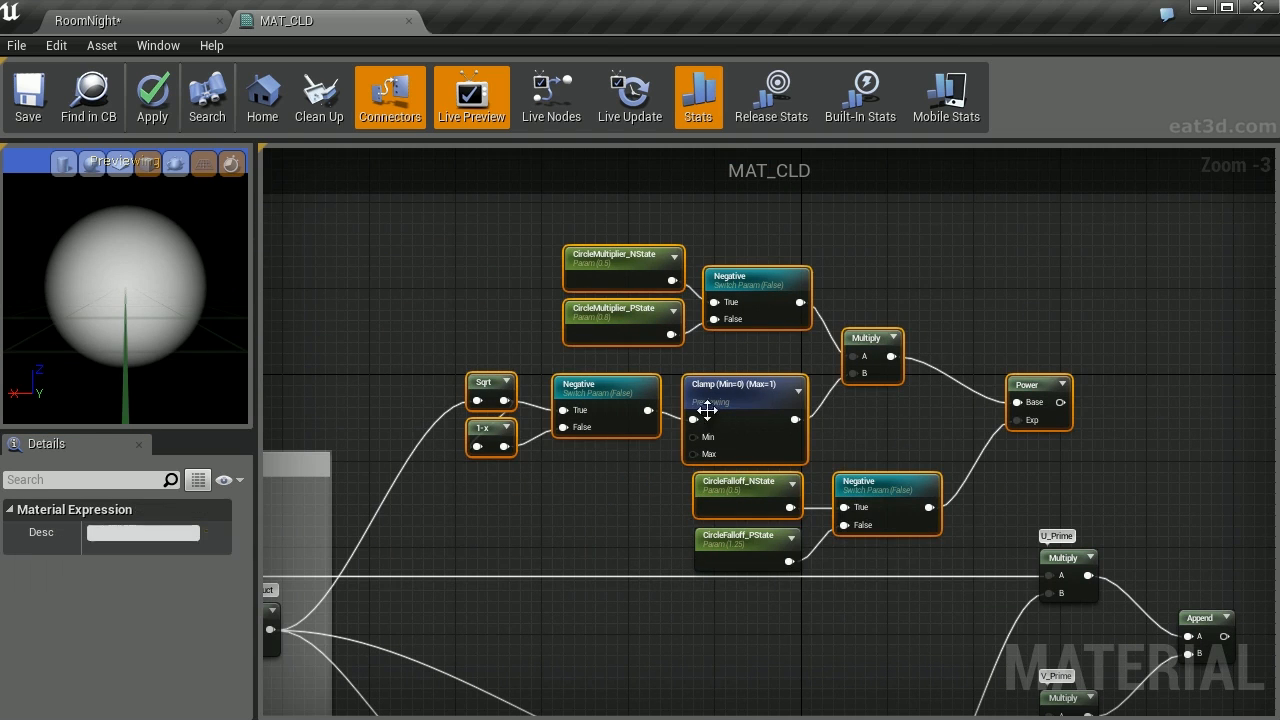
pyautogui.click(732, 394)
pyautogui.rightClick(736, 392)
pyautogui.click(781, 404)
pyautogui.moveTo(662, 470); pyautogui.dragTo(774, 546)
pyautogui.moveTo(761, 543); pyautogui.dragTo(759, 532)
pyautogui.click(917, 430)
# - Add a Lerp node between the Append node and the Texture Sample
pyautogui.scroll(-1, 917, 430)
pyautogui.moveTo(1080, 452); pyautogui.dragTo(709, 355, button='right')
pyautogui.scroll(1, 708, 440)
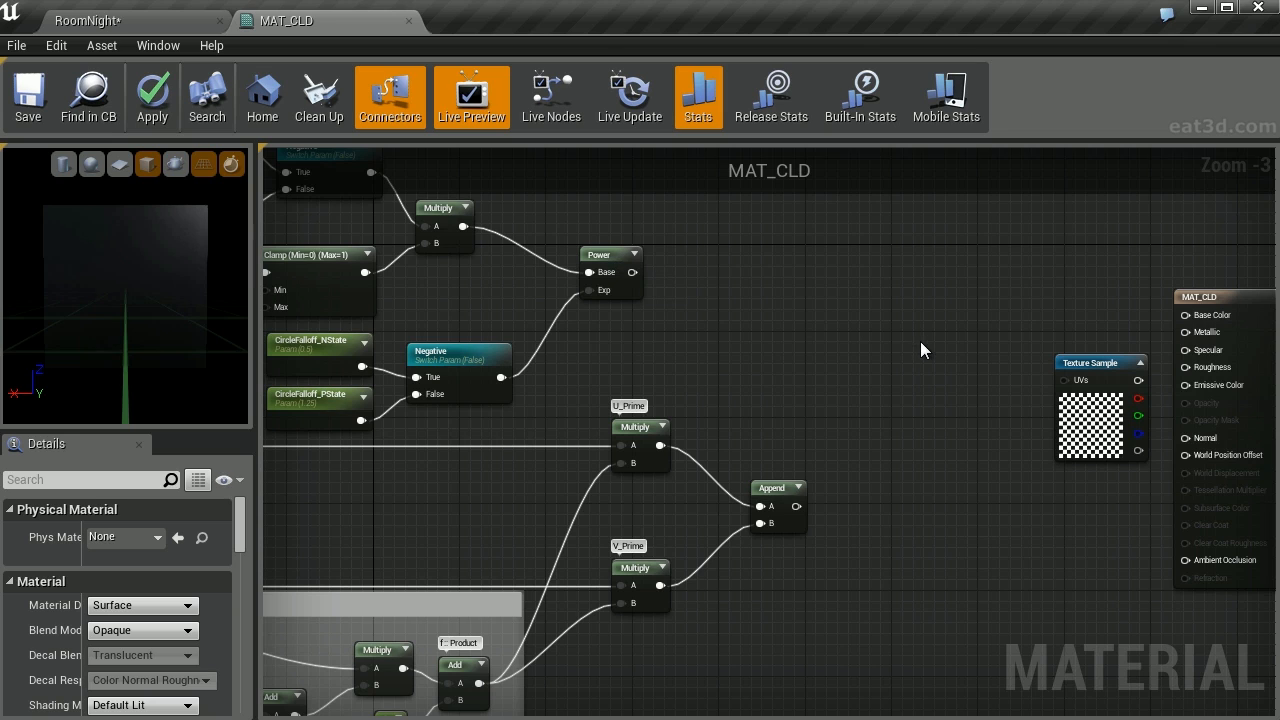
pyautogui.click(858, 354)
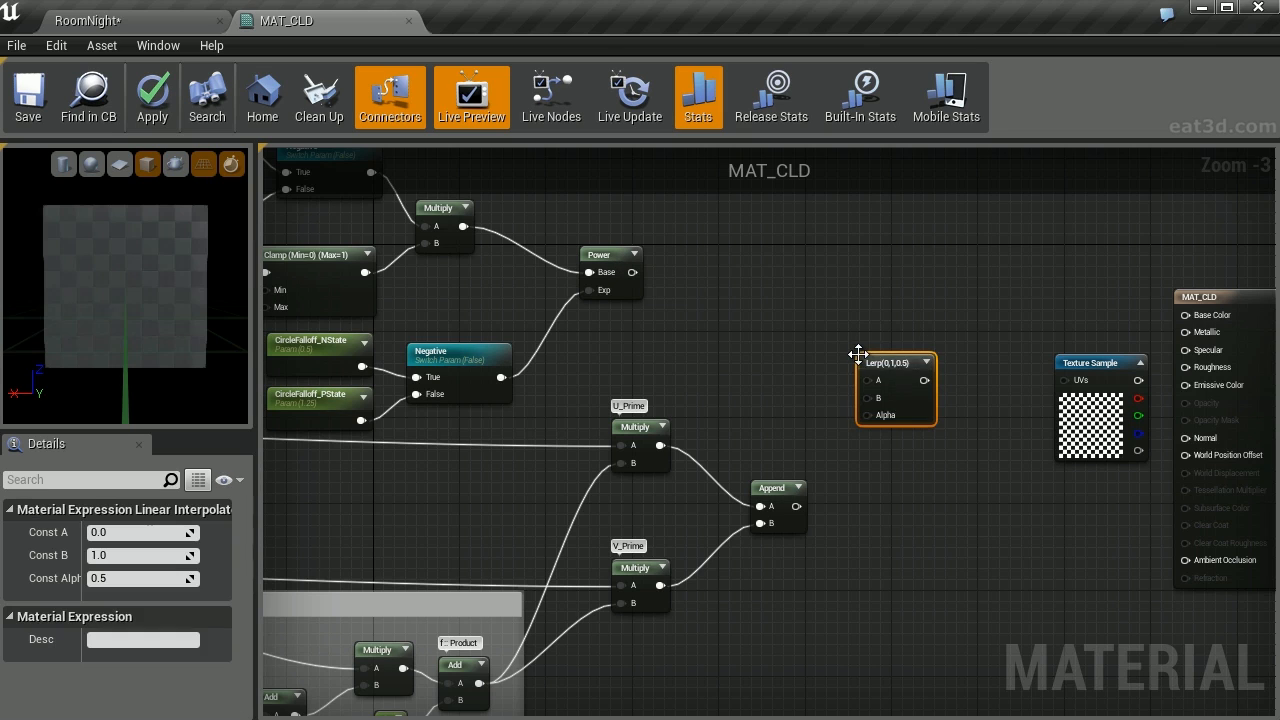
pyautogui.moveTo(876, 363); pyautogui.dragTo(905, 387)
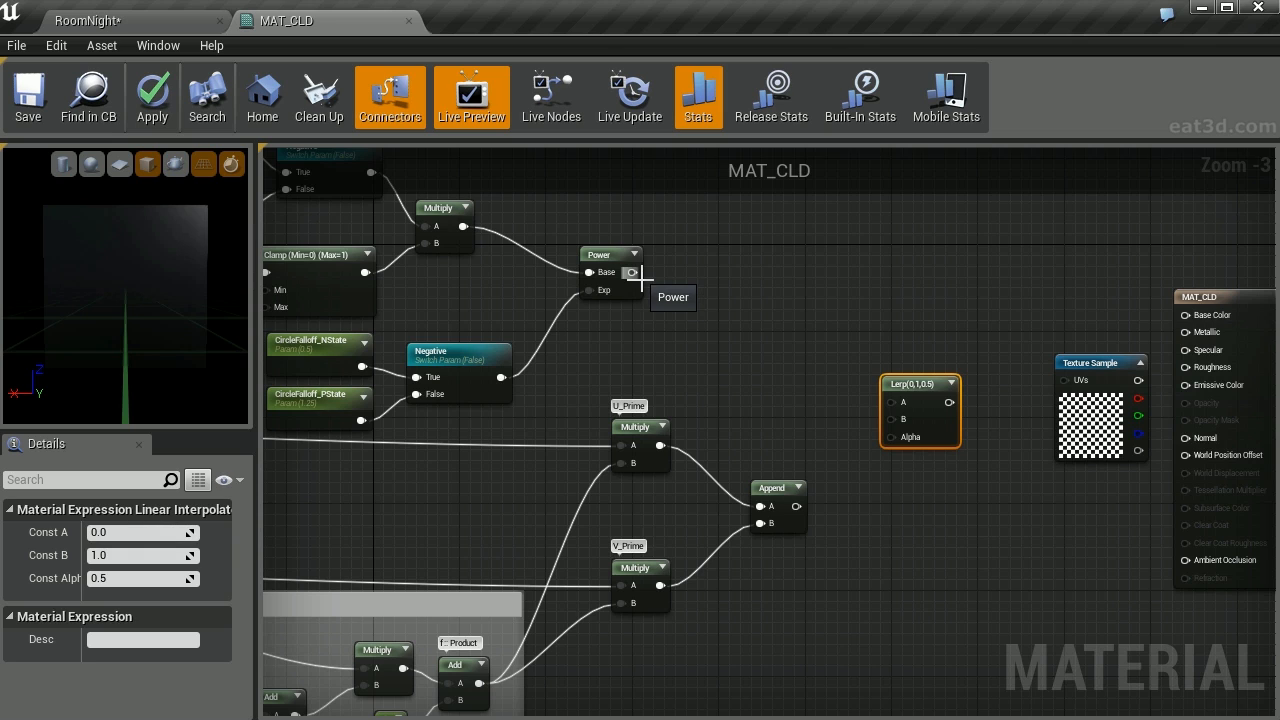
# - Give the Power node the description Mask, and wire it to the Lerp's Alpha and the Append output to B
pyautogui.click(598, 262)
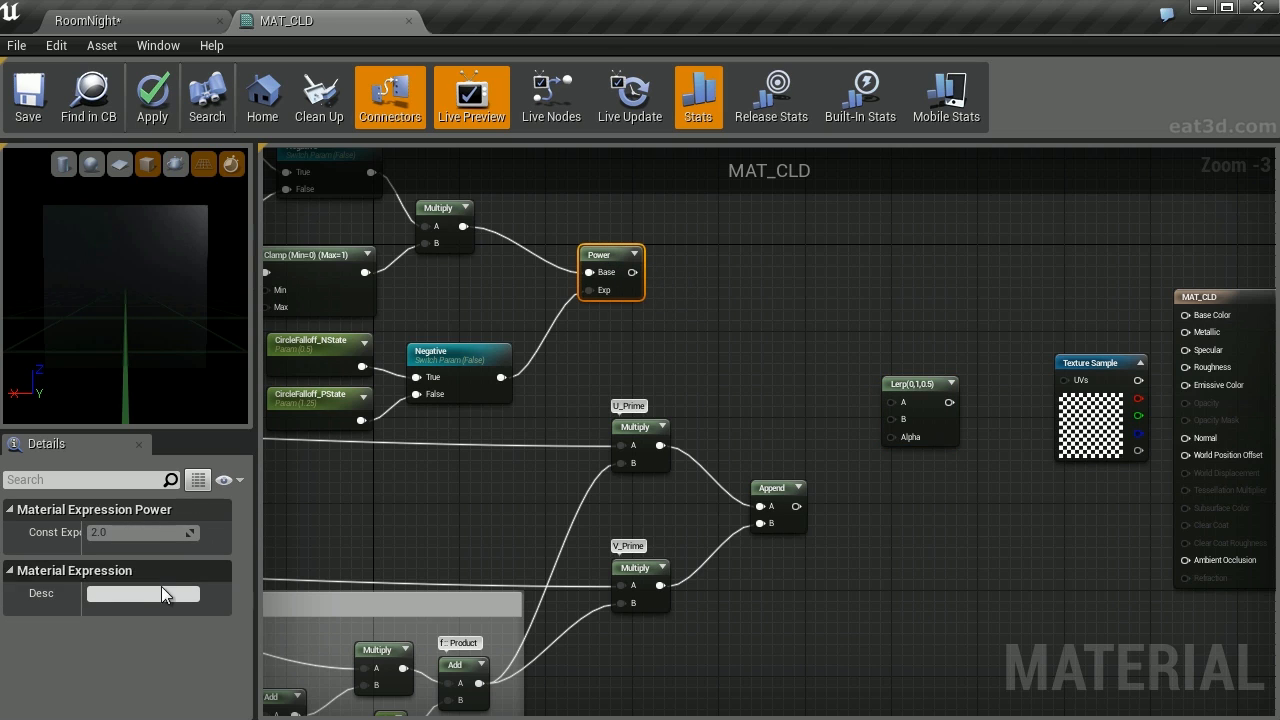
pyautogui.click(158, 594)
pyautogui.write('Mask')
pyautogui.press('Return')
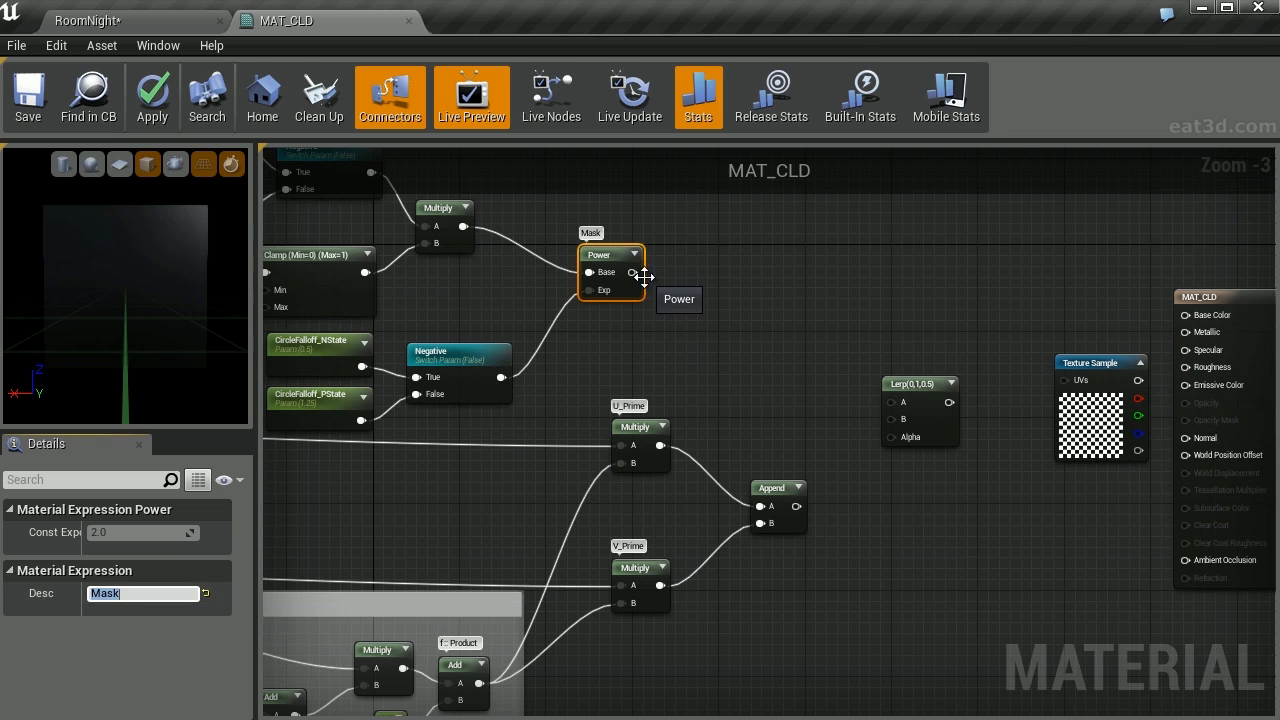
pyautogui.moveTo(637, 272); pyautogui.dragTo(913, 439)
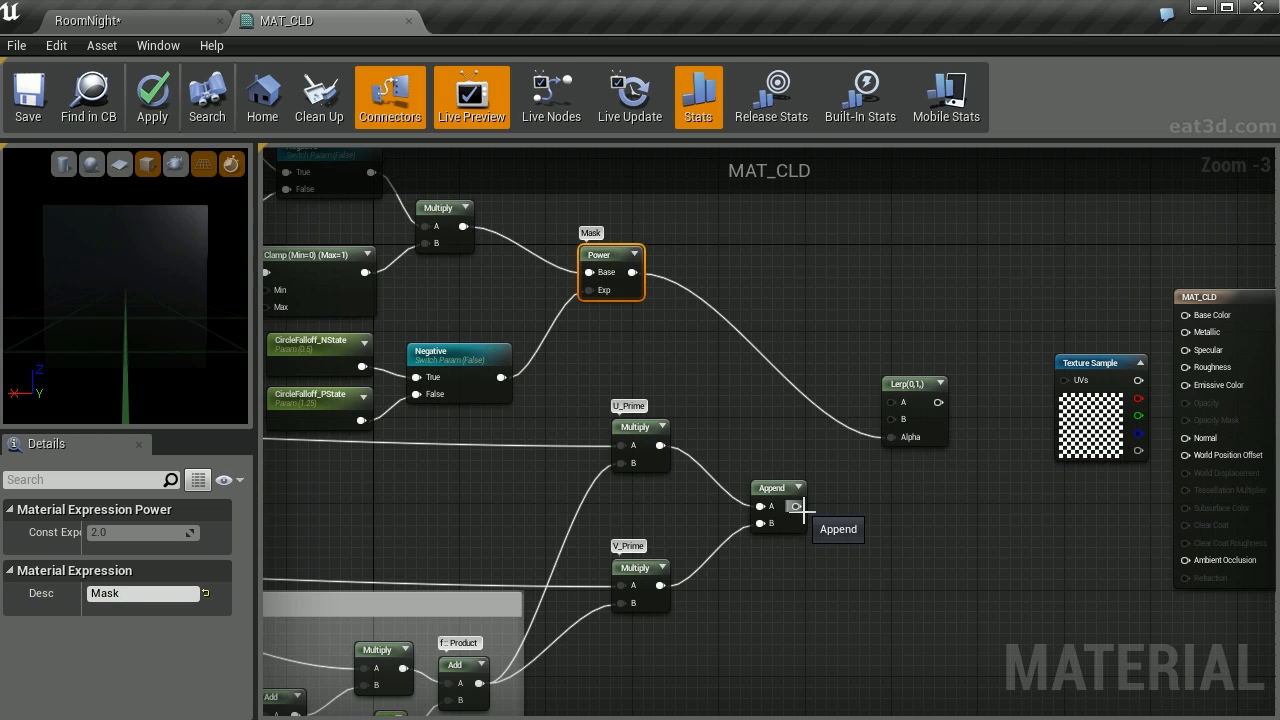
pyautogui.moveTo(797, 507); pyautogui.dragTo(889, 419)
# - Copy the Center comment group with its nodes and paste it near the Append node
pyautogui.press('Home')
pyautogui.scroll(4, 465, 367)
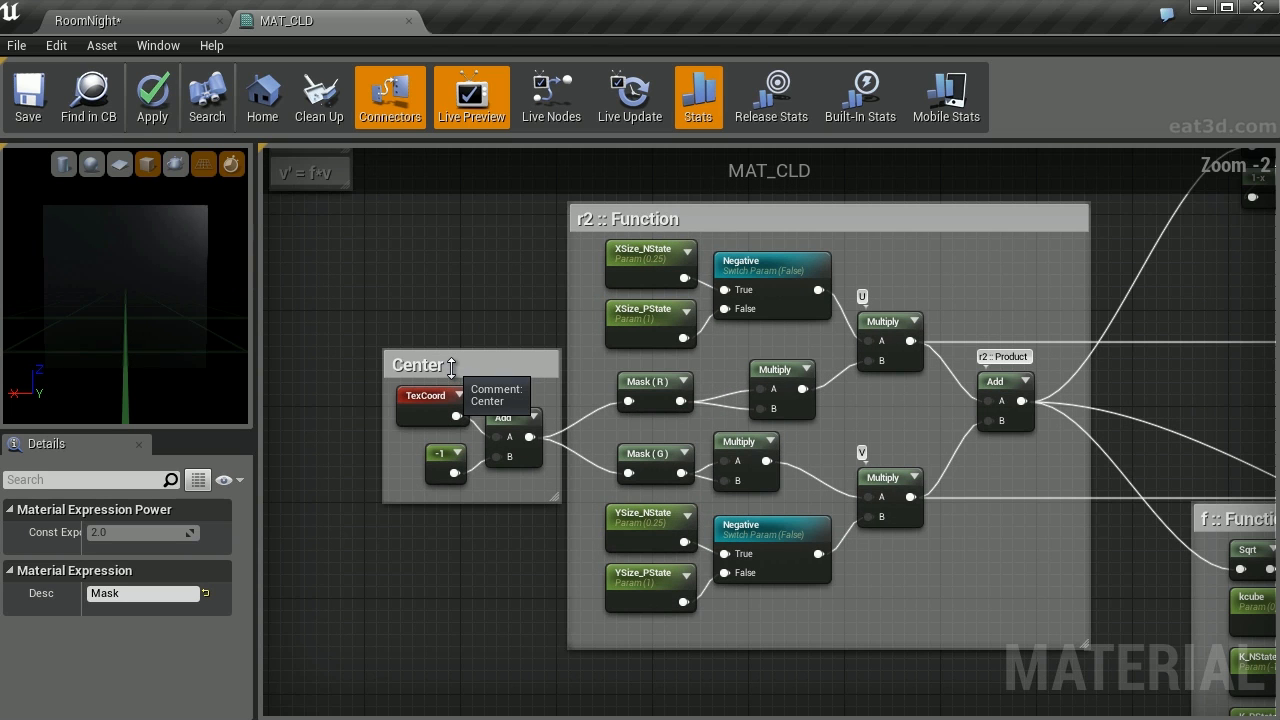
pyautogui.click(469, 367)
pyautogui.moveTo(368, 304); pyautogui.dragTo(548, 524)
pyautogui.moveTo(946, 267); pyautogui.dragTo(668, 359, button='right')
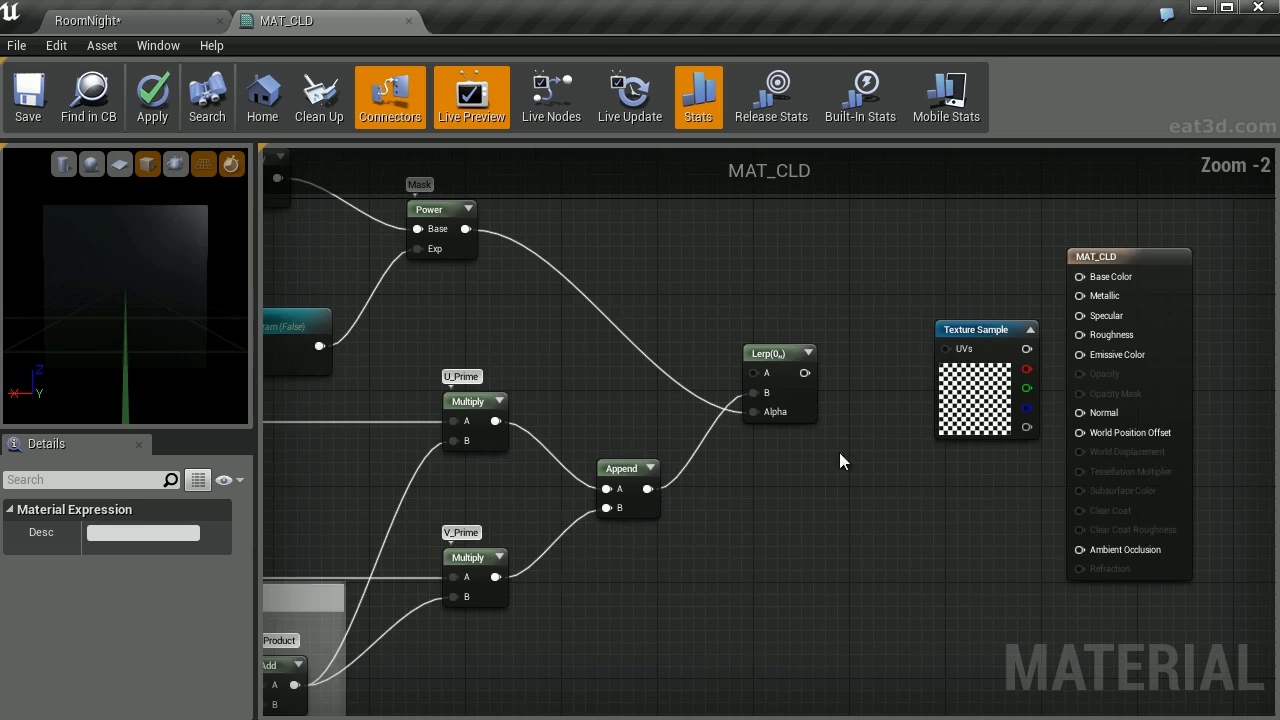
pyautogui.click(598, 559)
pyautogui.hotkey('ctrl', 'v')
# - Place the pasted Center group below the V_Prime Multiply and wire its Add output to the Lerp's A input
pyautogui.moveTo(688, 565); pyautogui.dragTo(908, 331, button='right')
pyautogui.moveTo(760, 450); pyautogui.dragTo(638, 524)
pyautogui.moveTo(895, 237); pyautogui.dragTo(705, 588)
pyautogui.moveTo(892, 445); pyautogui.dragTo(668, 585, button='right')
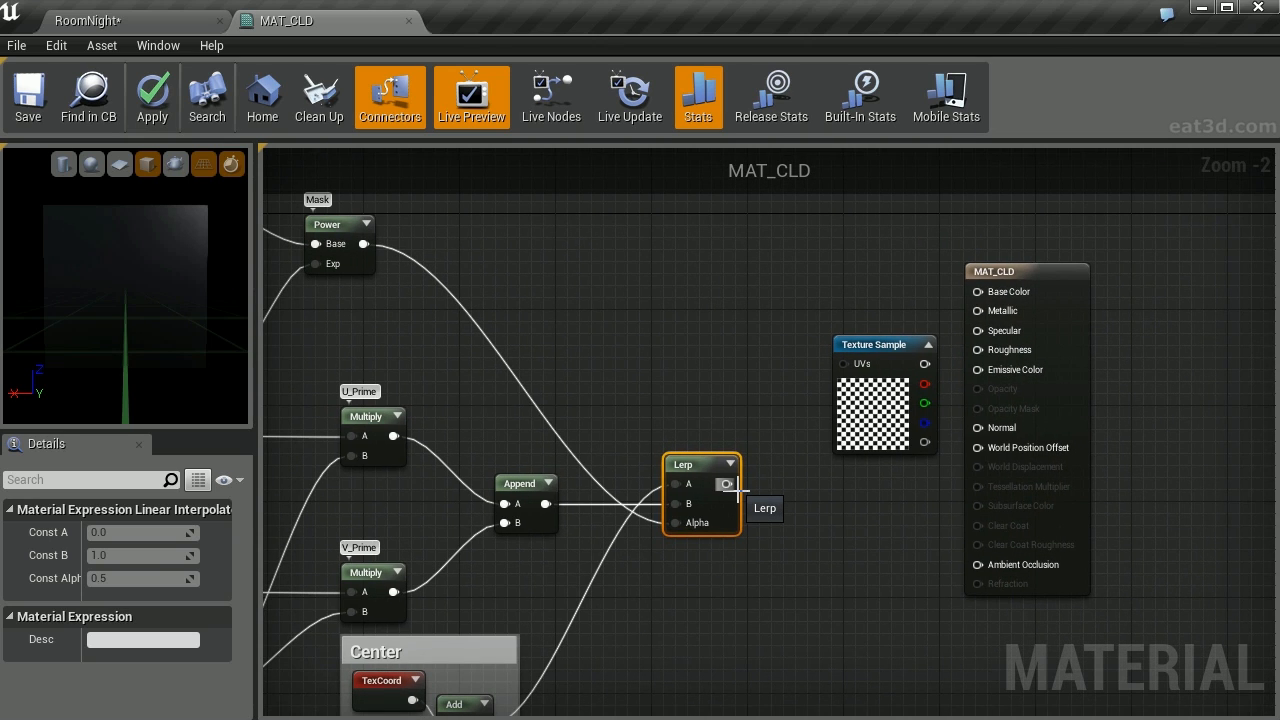
# - Wire the Lerp output to the Texture Sample's UVs and preview the Texture Sample node up close
pyautogui.moveTo(727, 484); pyautogui.dragTo(842, 363)
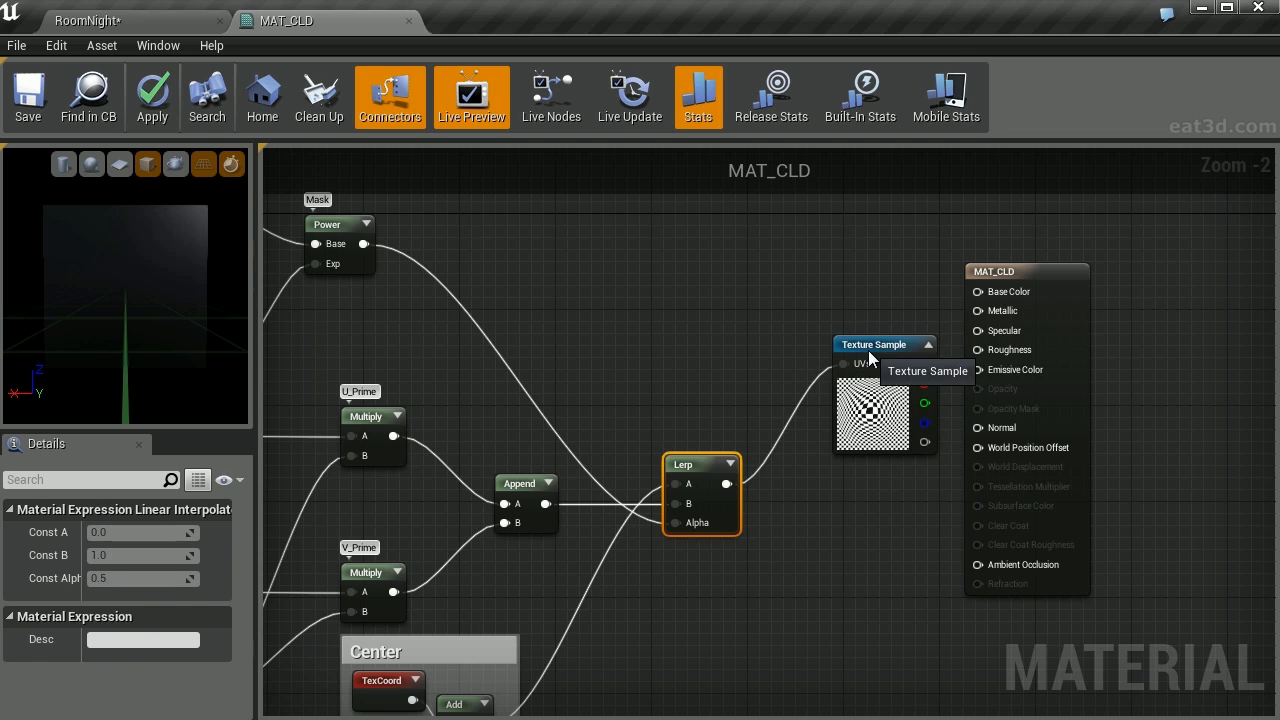
pyautogui.rightClick(869, 357)
pyautogui.click(930, 449)
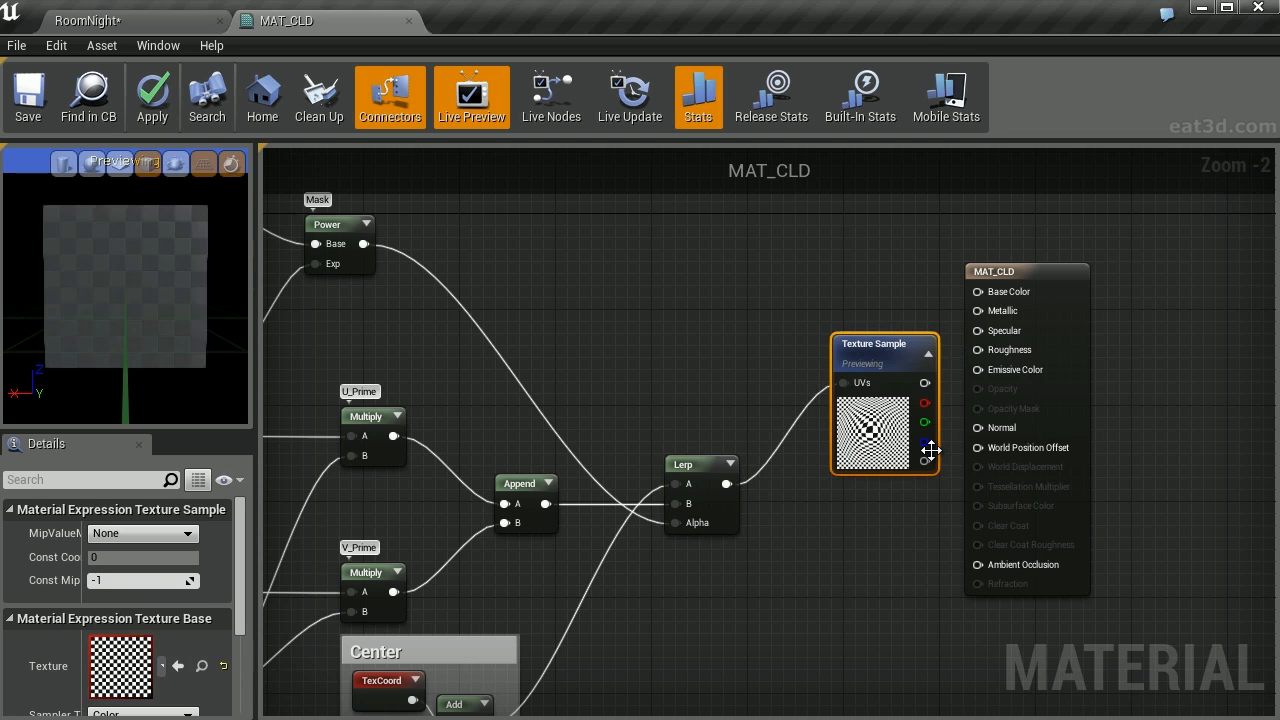
pyautogui.scroll(3, 211, 287)
# - Give the Lerp node the description CLD_Output
pyautogui.click(688, 468)
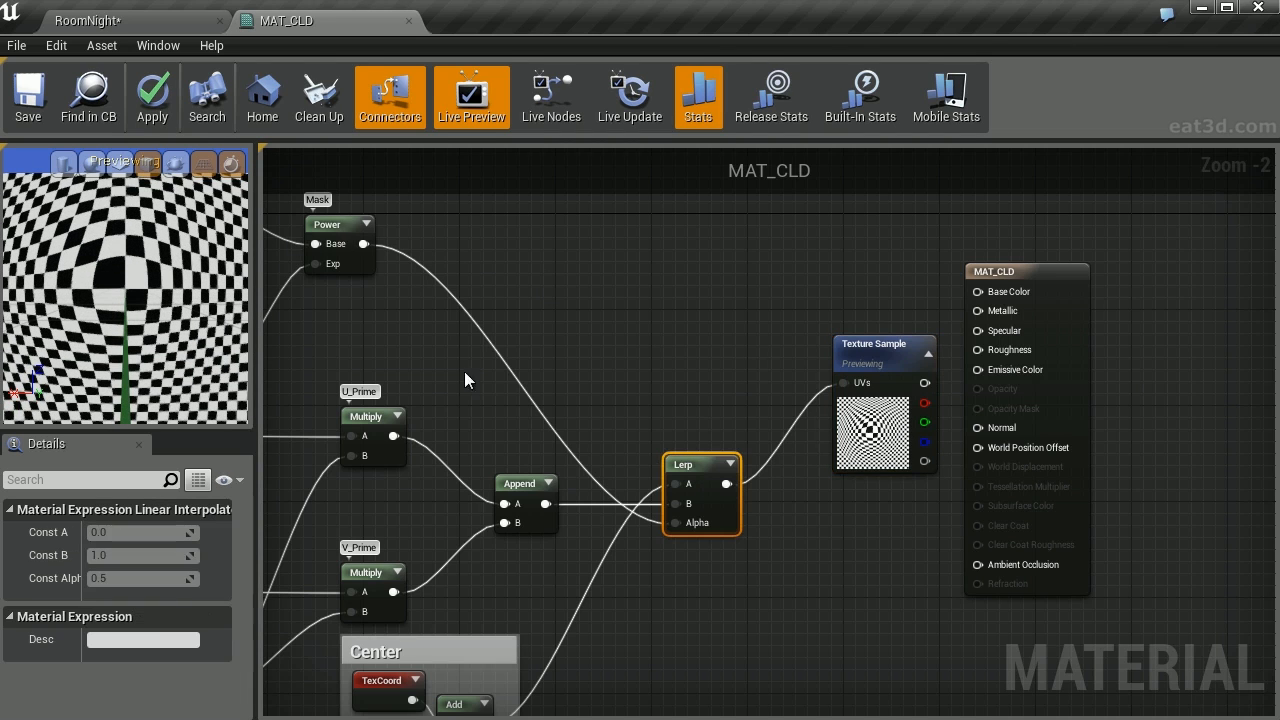
pyautogui.click(145, 640)
pyautogui.write('CLD_Output')
pyautogui.press('Return')
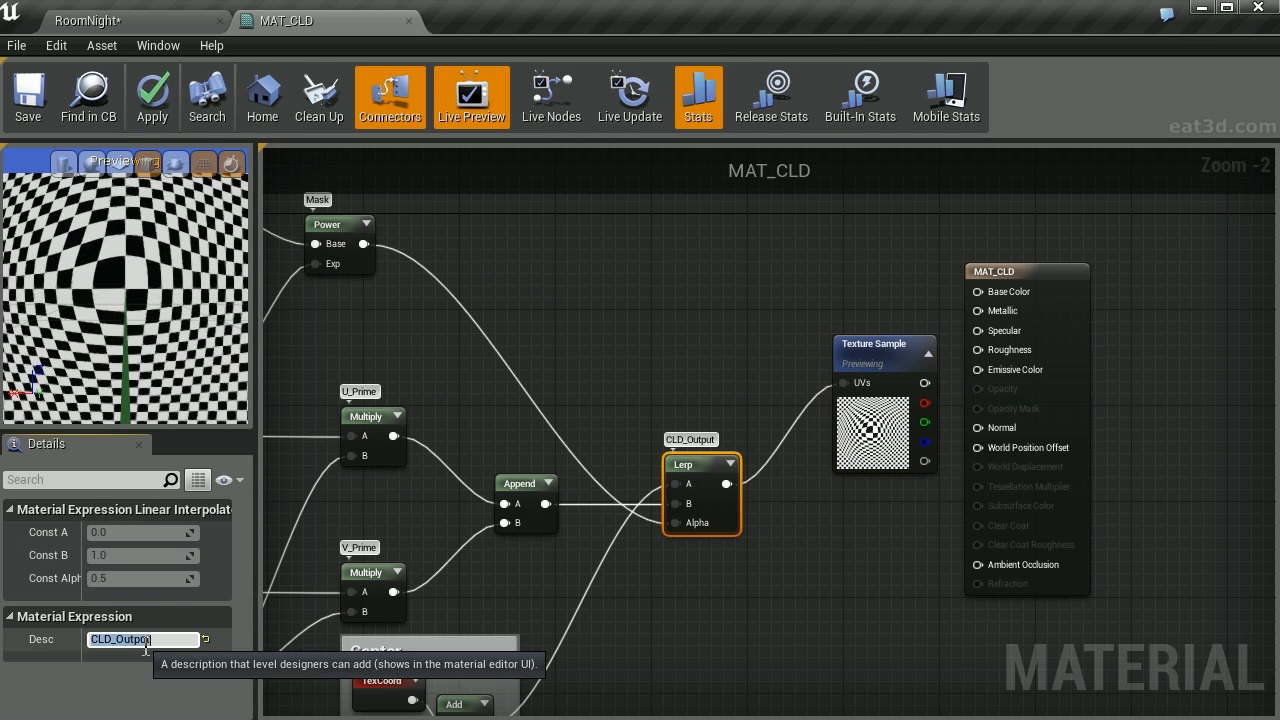
# - Move the Texture Sample beside the Lerp, stop previewing it, and wire its output to Base Color, Specular and Roughness
pyautogui.moveTo(839, 300); pyautogui.dragTo(750, 278, button='right')
pyautogui.moveTo(805, 341); pyautogui.dragTo(889, 270)
pyautogui.rightClick(752, 438)
pyautogui.click(808, 533)
pyautogui.moveTo(776, 462); pyautogui.dragTo(889, 328)
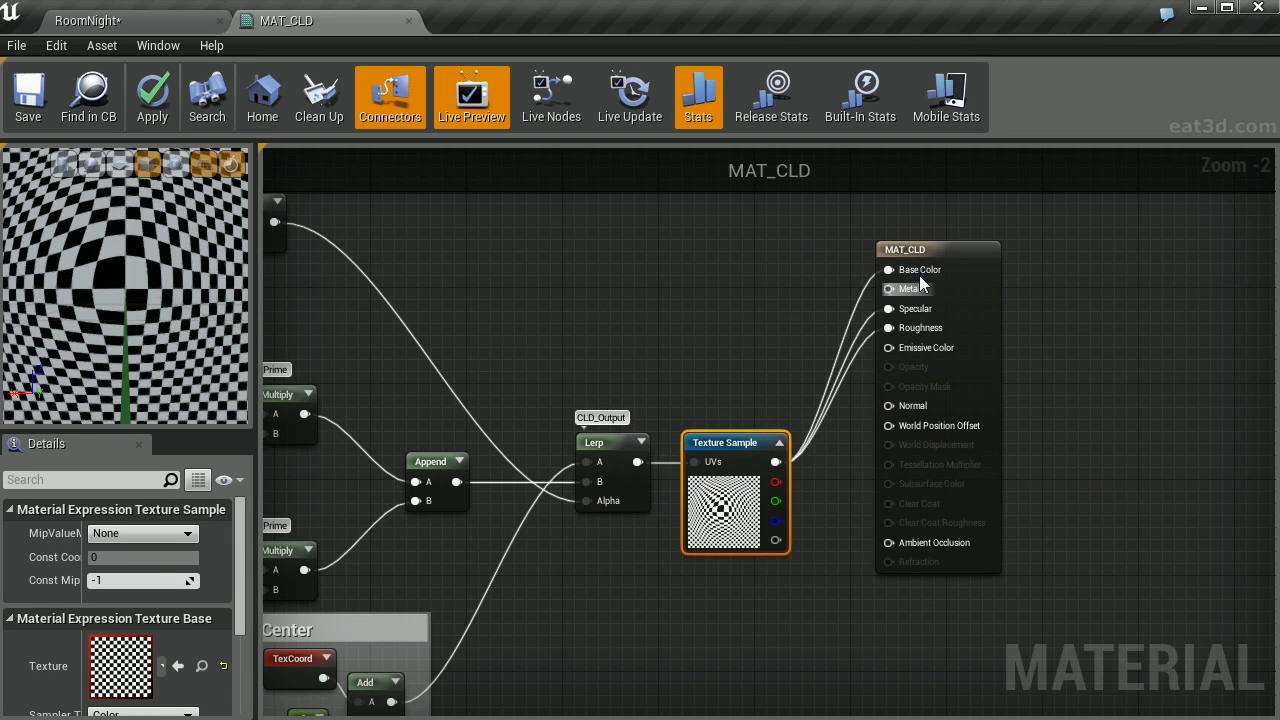
# - Move the MAT_CLD result node level with the Texture Sample and apply the material changes
pyautogui.moveTo(923, 262); pyautogui.dragTo(923, 410)
pyautogui.scroll(-4, 814, 349)
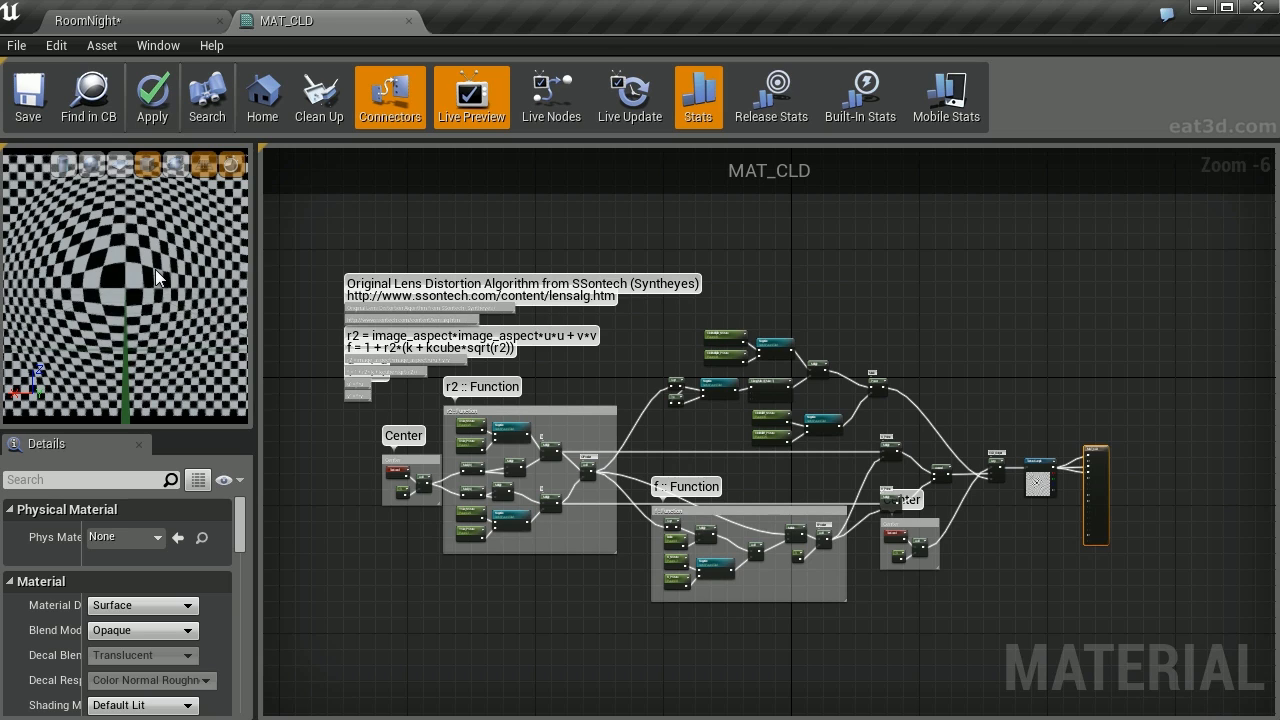
pyautogui.click(154, 92)
# - Switch to the RoomNight level editor, open the CLDShader folder and create a material instance from MAT_CLD
pyautogui.click(152, 27)
pyautogui.doubleClick(195, 458)
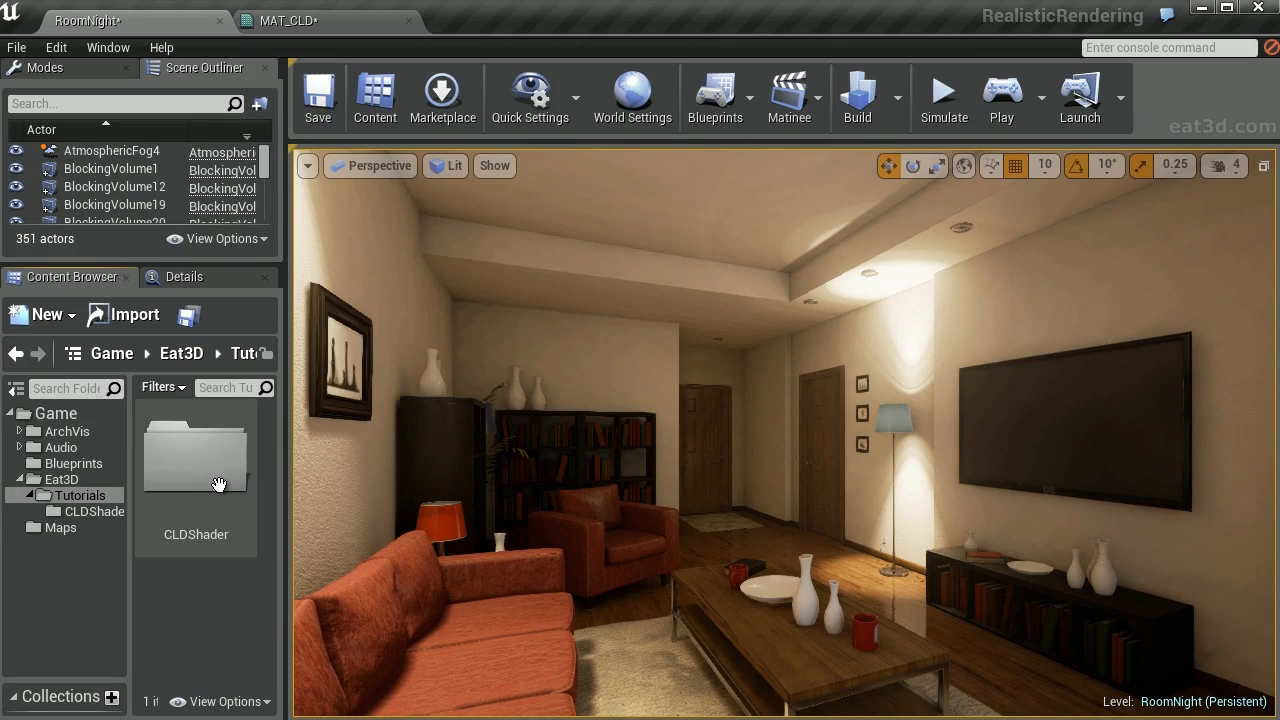
pyautogui.doubleClick(195, 458)
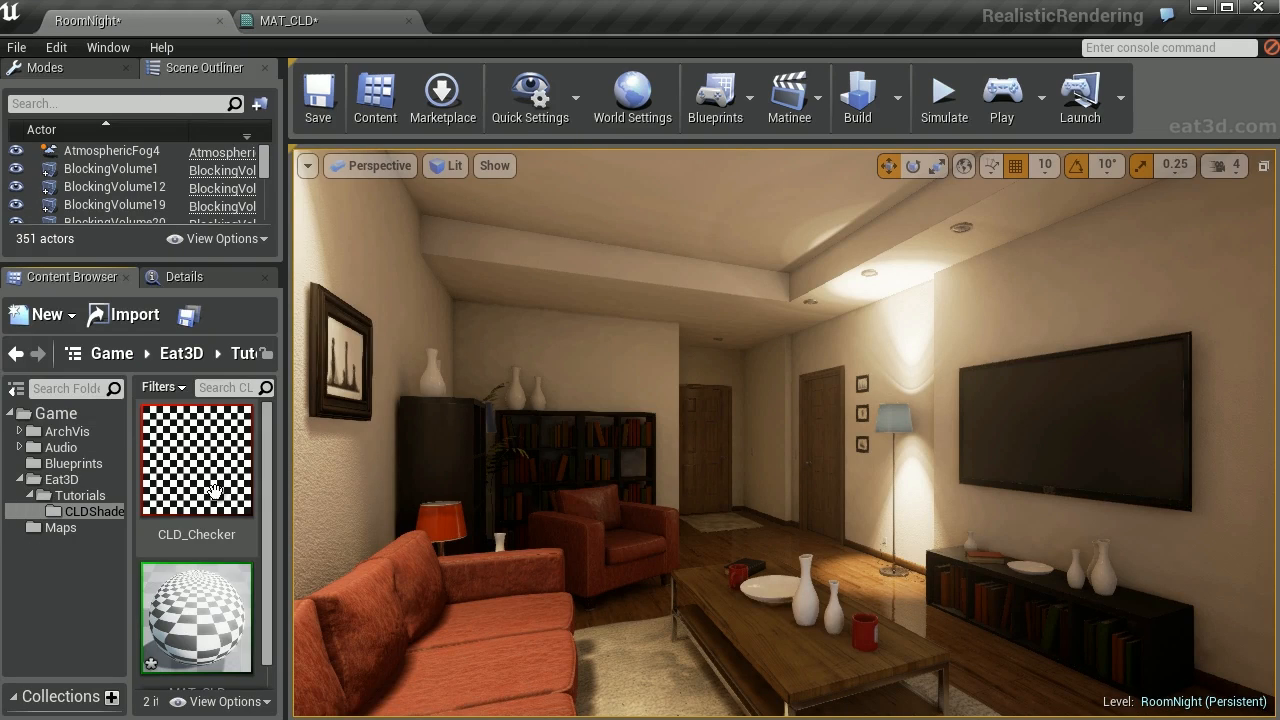
pyautogui.rightClick(200, 632)
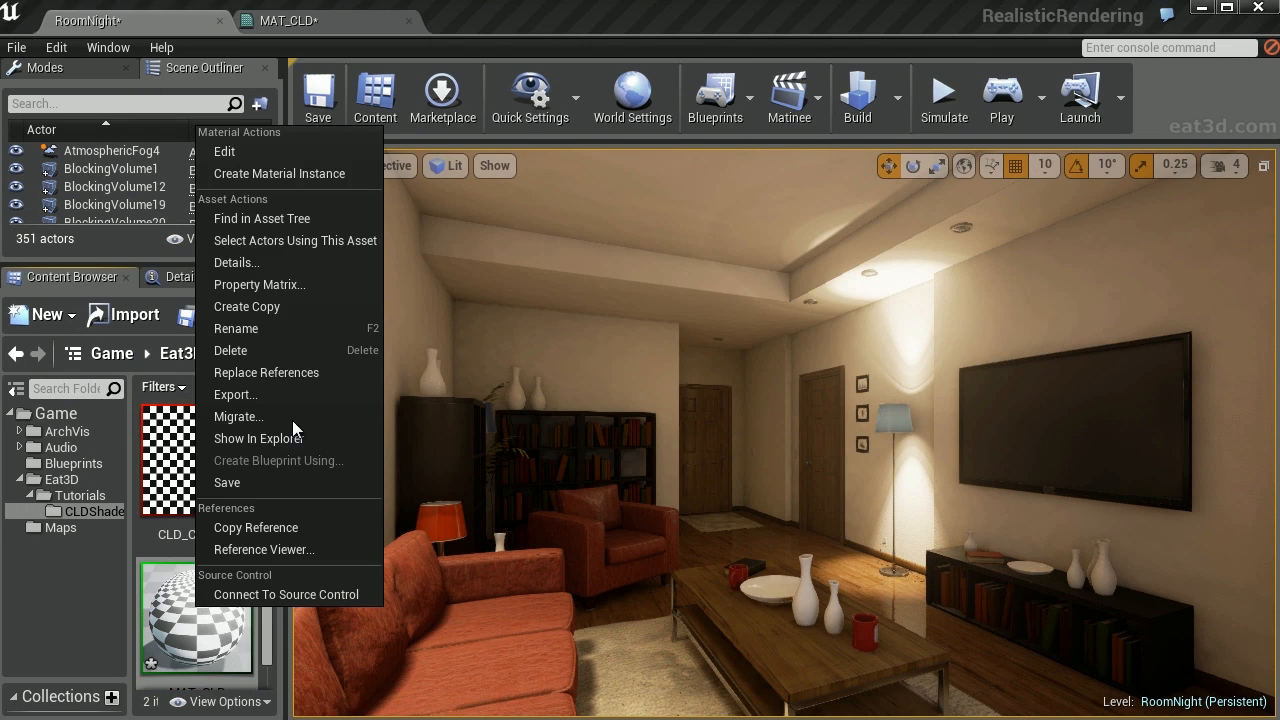
pyautogui.click(291, 173)
# - Name the new material instance MIC_CLD01
pyautogui.press('Home')
pyautogui.hotkey('shift', 'Right')
pyautogui.hotkey('shift', 'Right')
pyautogui.hotkey('shift', 'Right')
pyautogui.write('MIC')
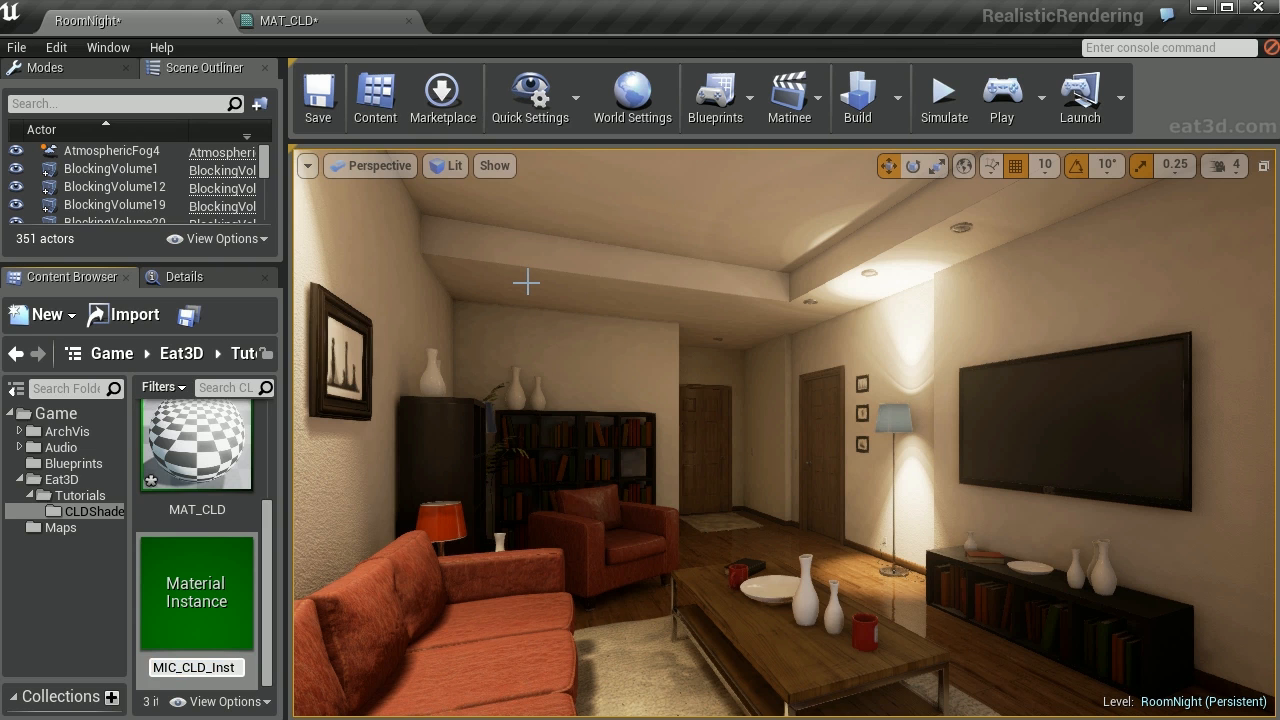
pyautogui.press('BackSpace')
pyautogui.press('BackSpace')
pyautogui.press('BackSpace')
pyautogui.press('BackSpace')
pyautogui.press('BackSpace')
pyautogui.write('01')
pyautogui.press('Return')
# - Open the MIC_CLD01 instance and show its preview on a cube
pyautogui.doubleClick(200, 585)
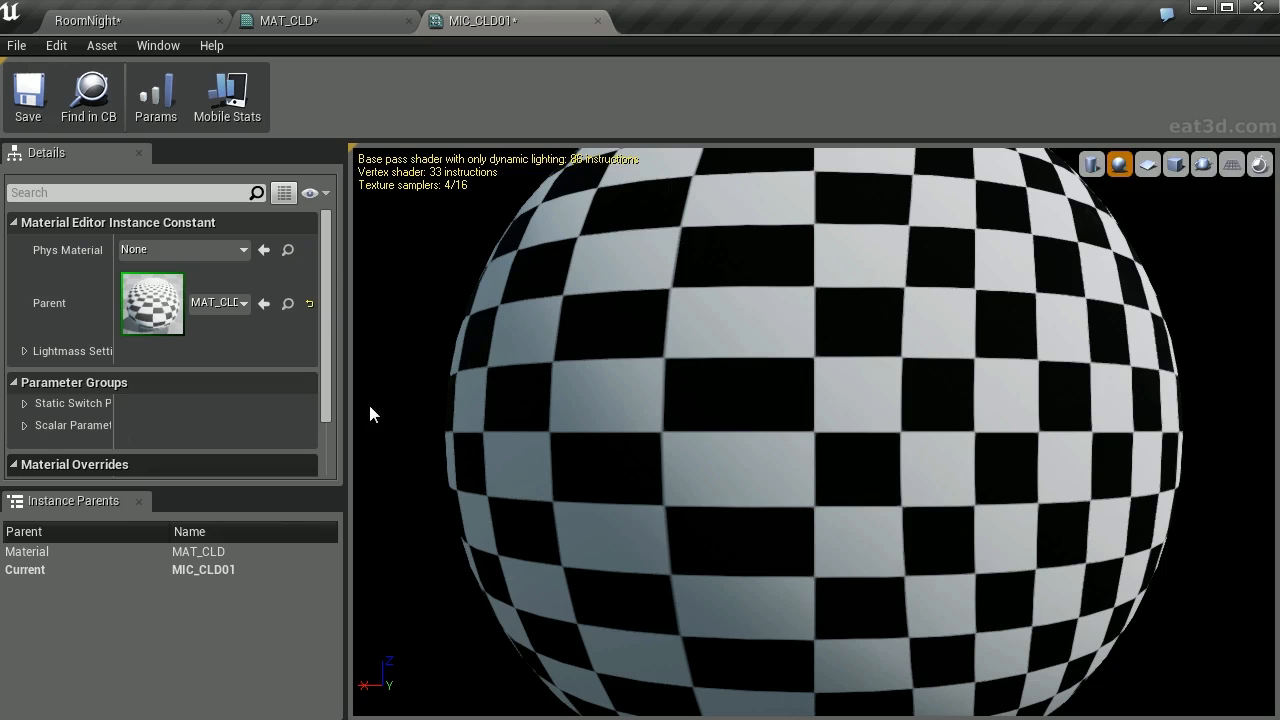
pyautogui.click(1175, 163)
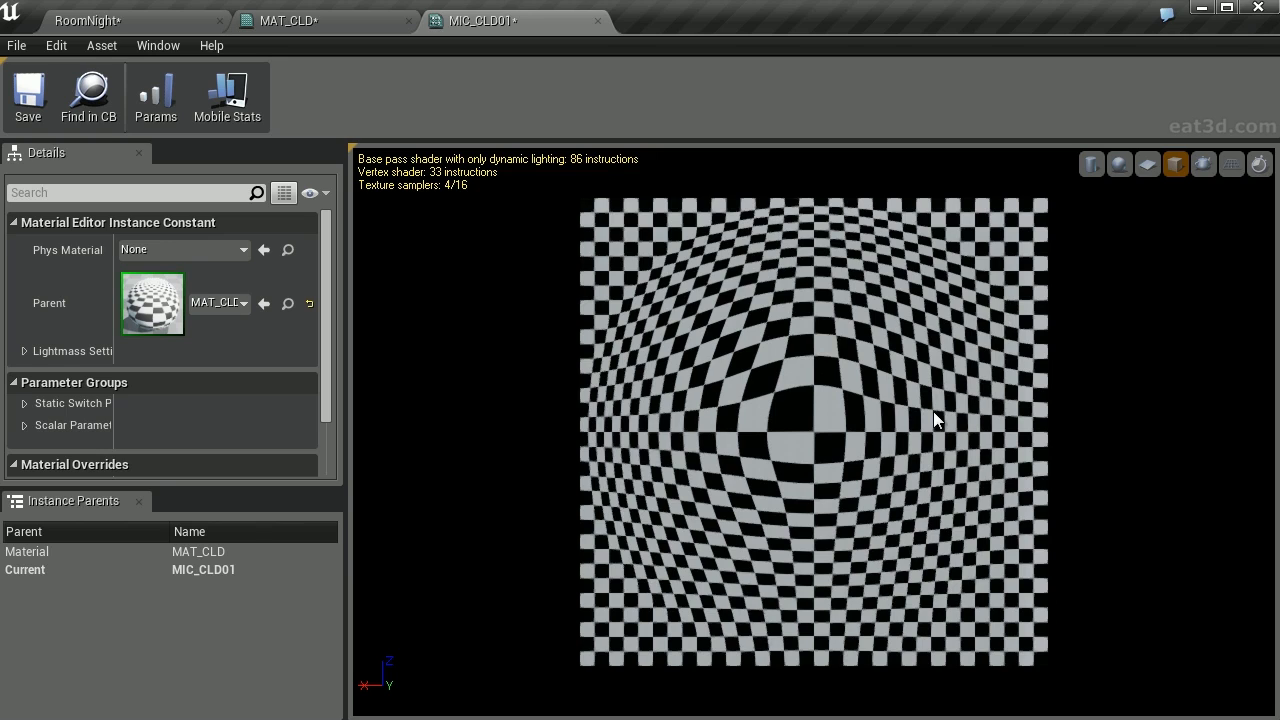
# - Override and enable the Negative static switch, and widen the parameter name column to read the scalar parameters
pyautogui.click(25, 403)
pyautogui.click(50, 425)
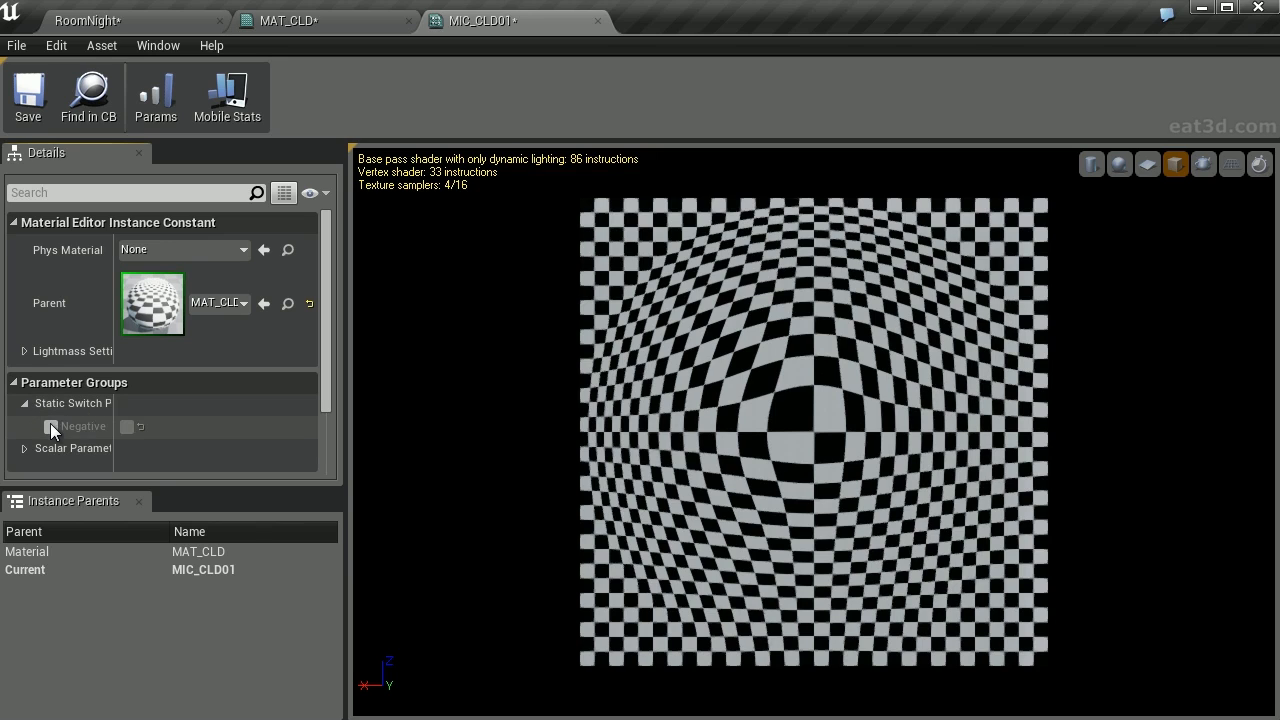
pyautogui.click(126, 426)
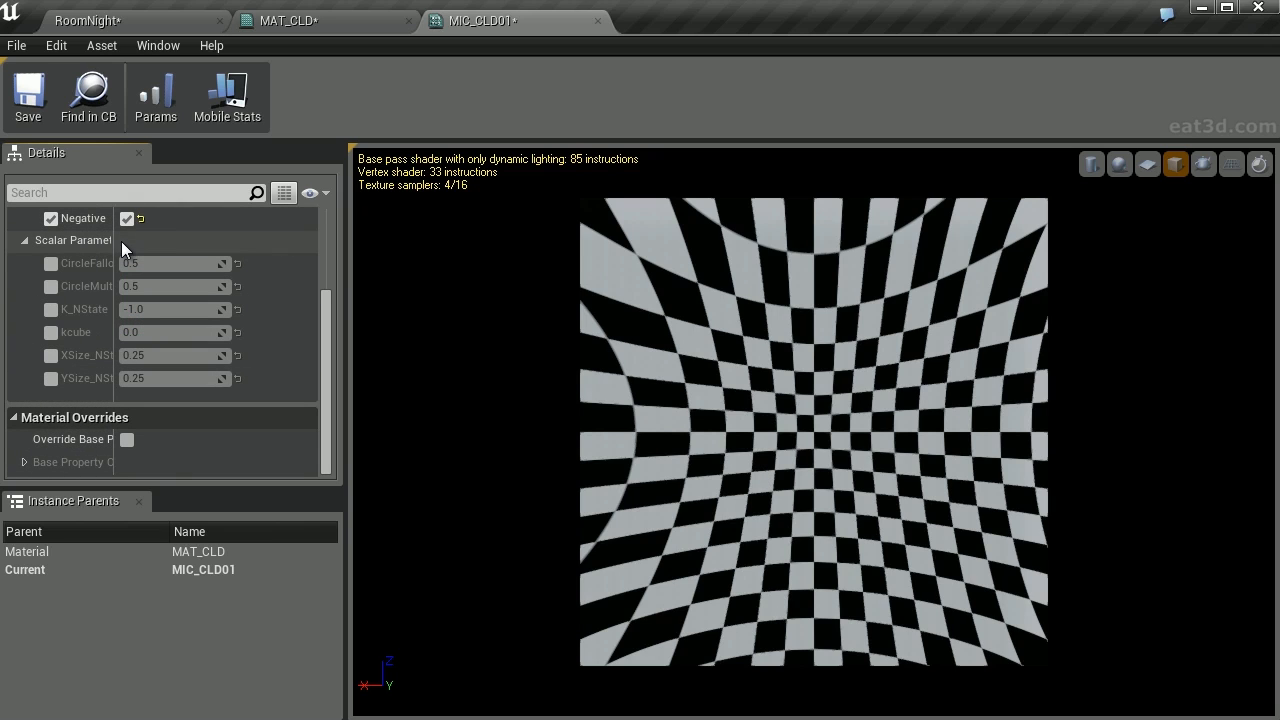
pyautogui.moveTo(116, 254); pyautogui.dragTo(189, 254)
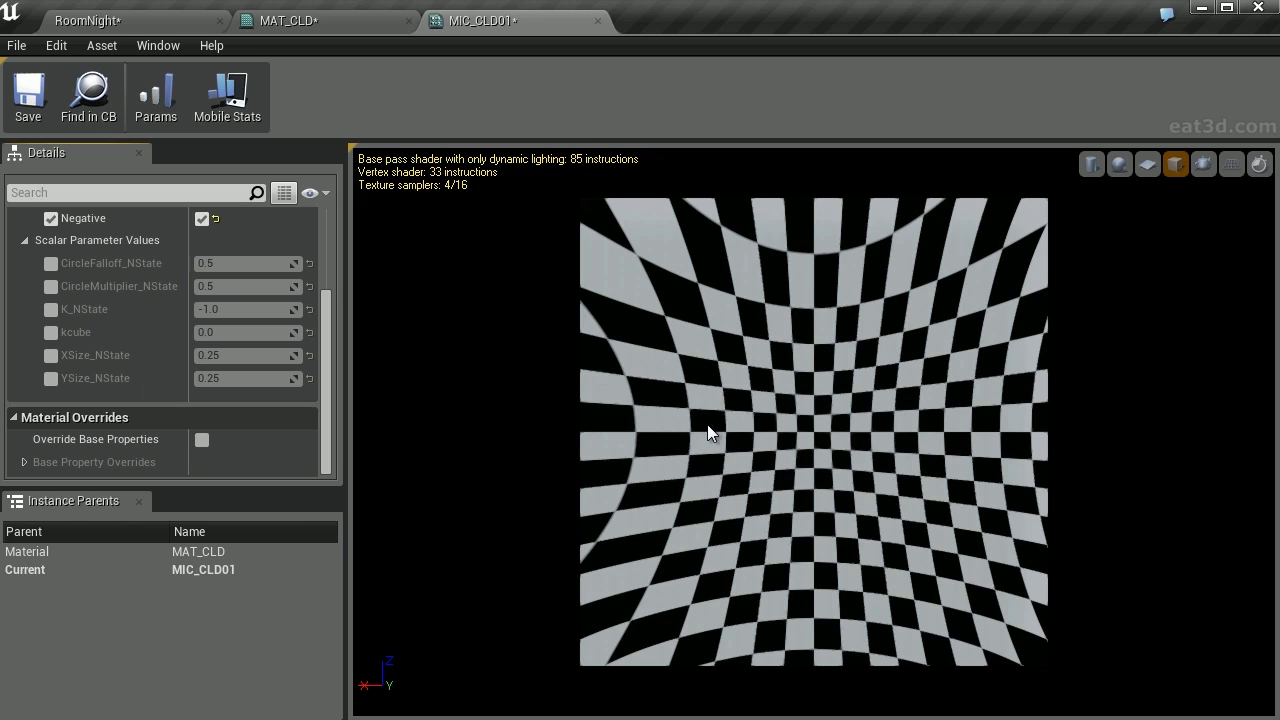